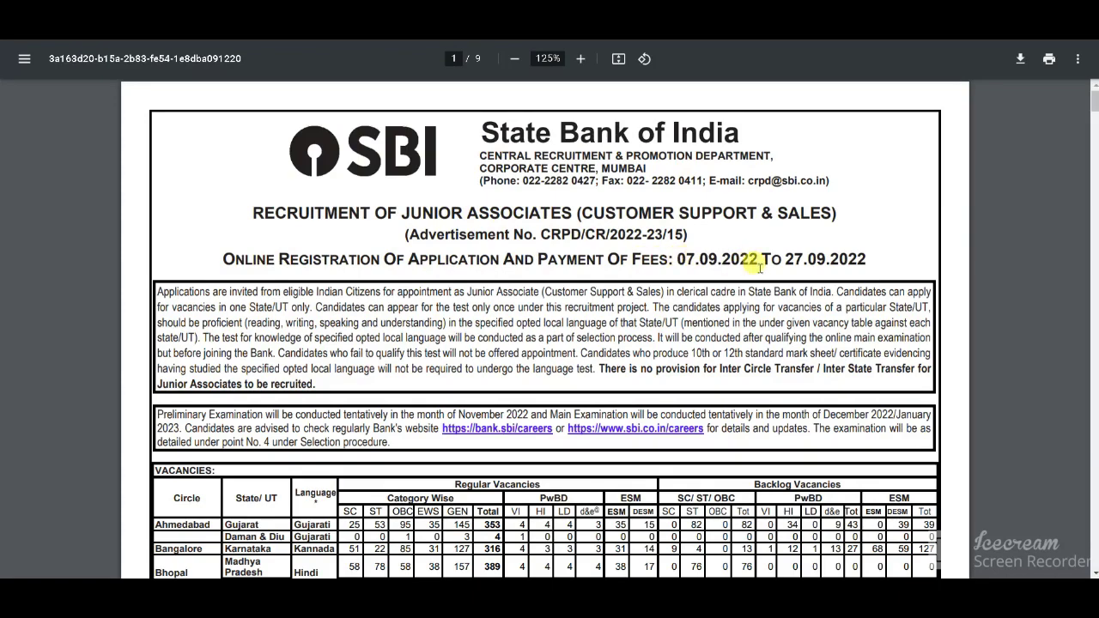
Step: Examine the state-wise and category-wise vacancy table and the reservation notes on the notification's first page
{"action": "scroll", "coordinate": [849, 292], "scroll_direction": "down", "scroll_amount": 5}
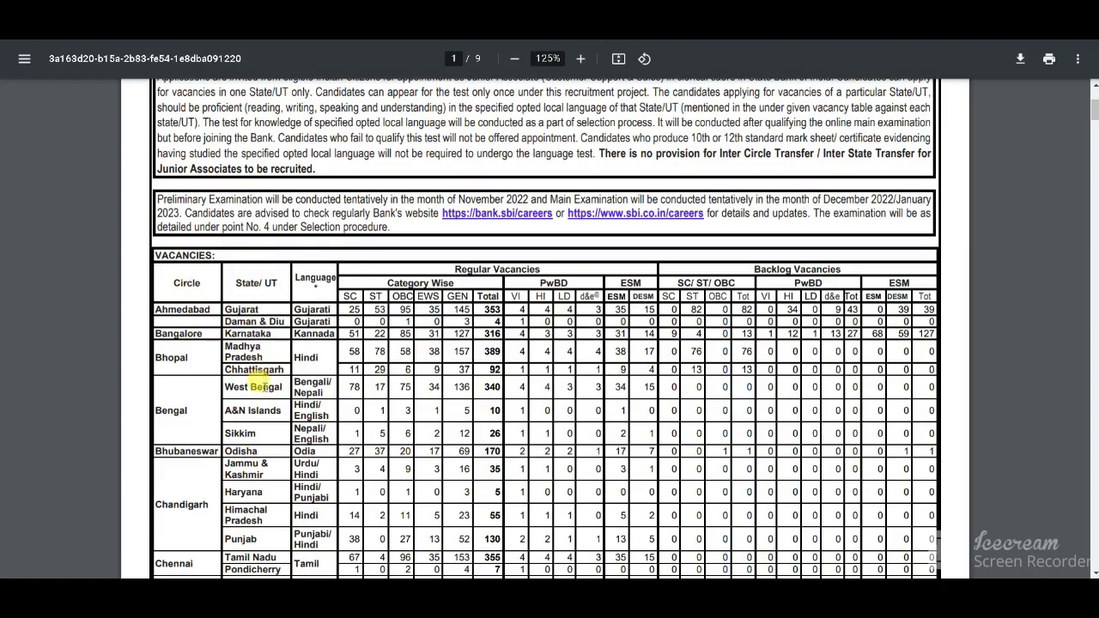
{"action": "scroll", "coordinate": [297, 319], "scroll_direction": "down", "scroll_amount": 1}
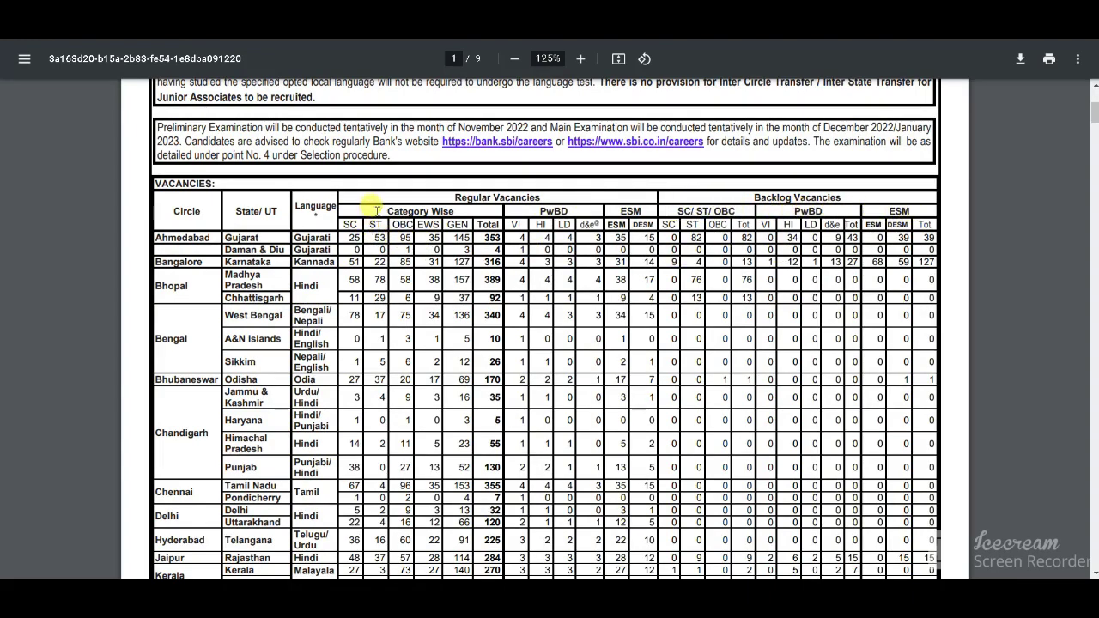
{"action": "scroll", "coordinate": [383, 319], "scroll_direction": "down", "scroll_amount": 1}
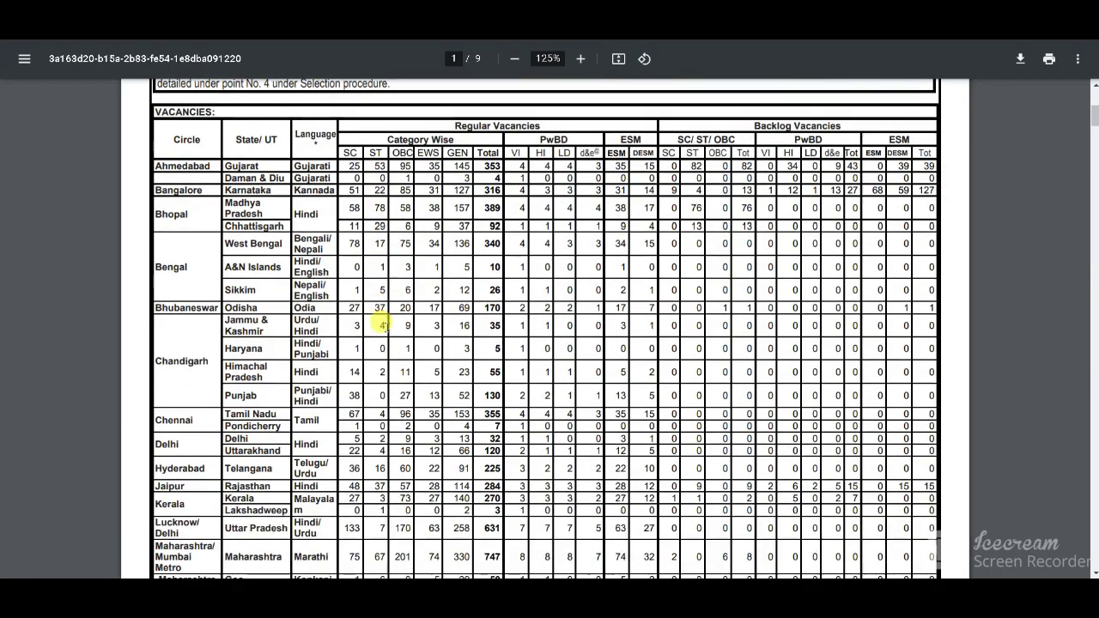
{"action": "scroll", "coordinate": [383, 337], "scroll_direction": "down", "scroll_amount": 2}
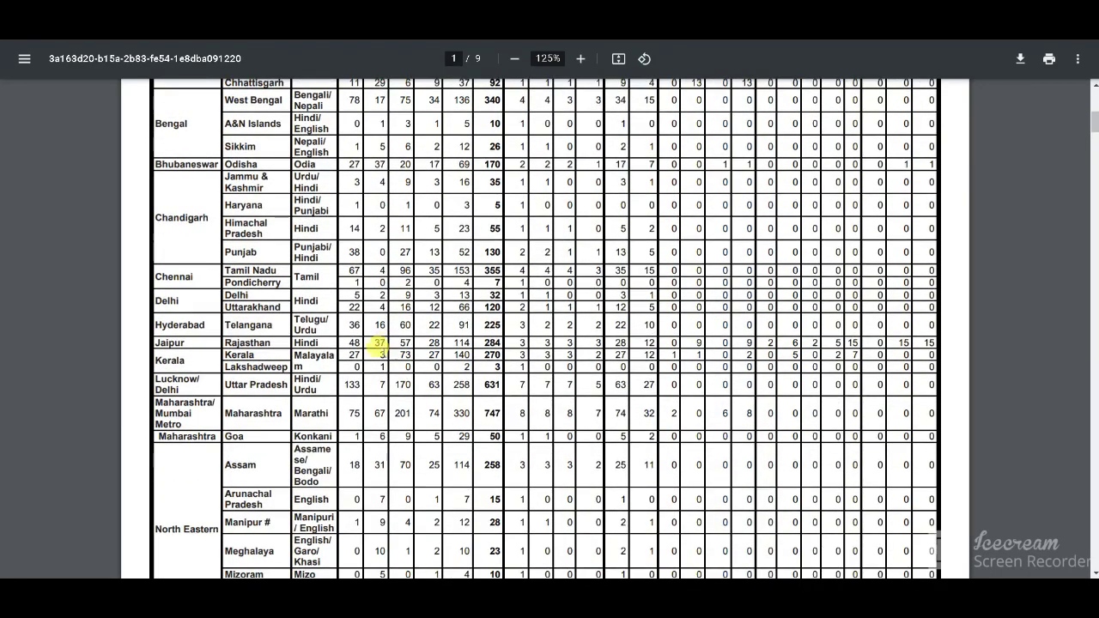
{"action": "scroll", "coordinate": [365, 356], "scroll_direction": "up", "scroll_amount": 1}
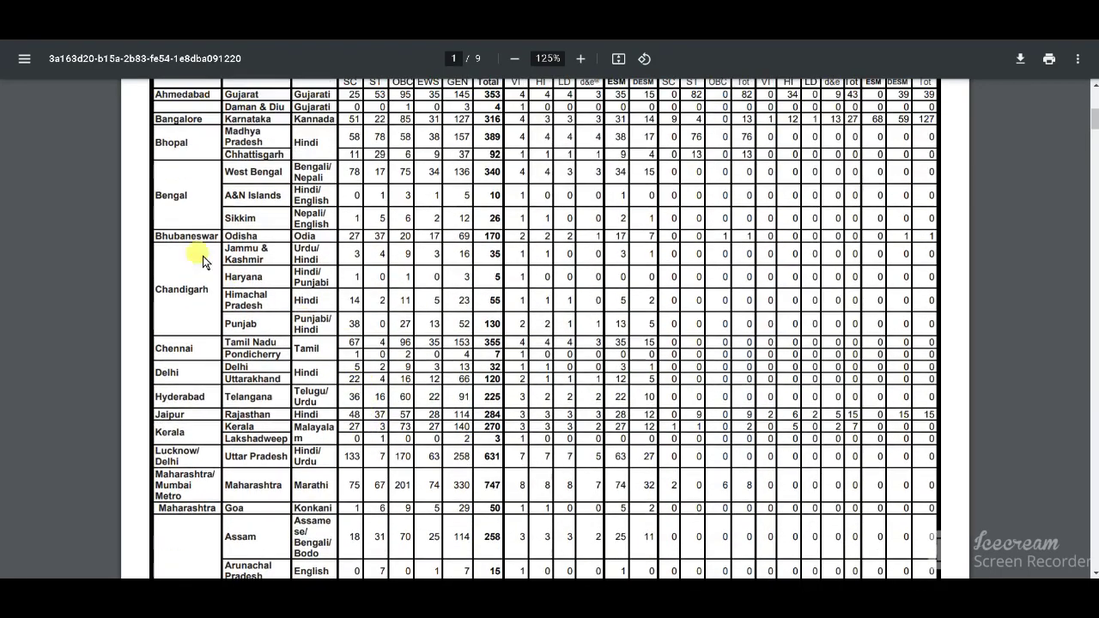
{"action": "scroll", "coordinate": [171, 148], "scroll_direction": "up", "scroll_amount": 1}
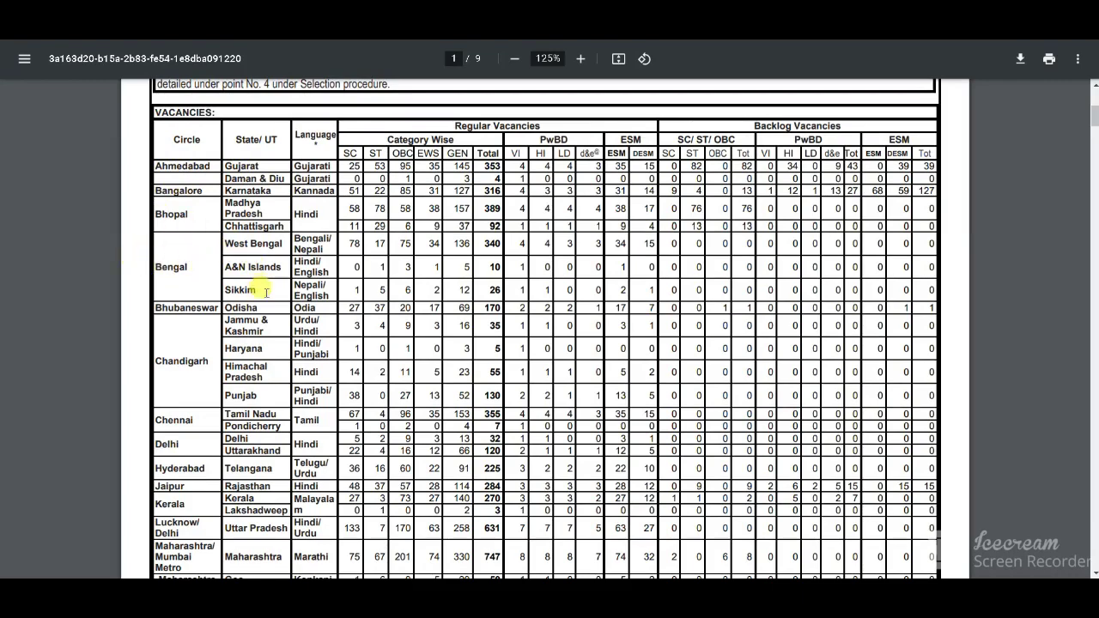
{"action": "scroll", "coordinate": [227, 316], "scroll_direction": "down", "scroll_amount": 2}
{"action": "scroll", "coordinate": [223, 320], "scroll_direction": "down", "scroll_amount": 6}
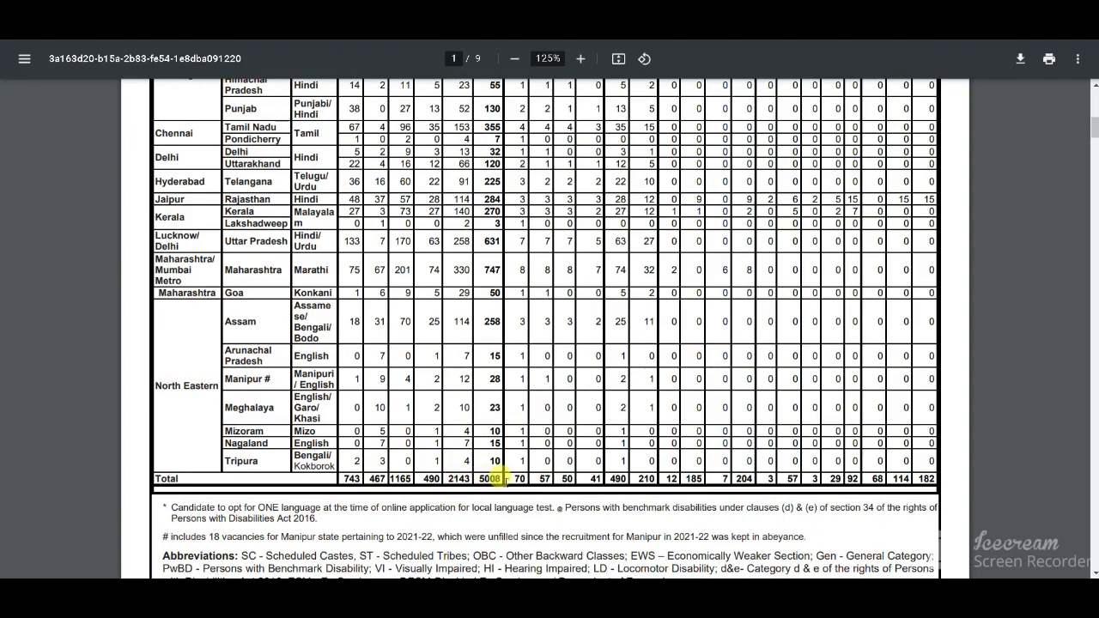
{"action": "scroll", "coordinate": [387, 468], "scroll_direction": "down", "scroll_amount": 3}
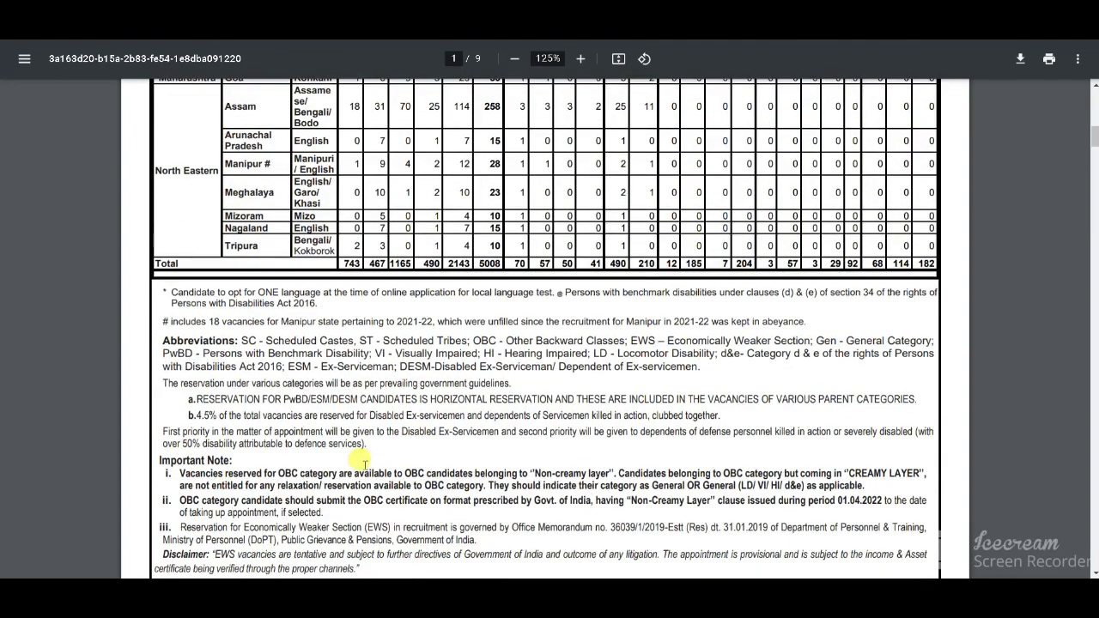
Step: Review the age limit, upper age relaxation and essential academic qualifications under the eligibility criteria
{"action": "scroll", "coordinate": [365, 463], "scroll_direction": "down", "scroll_amount": 10}
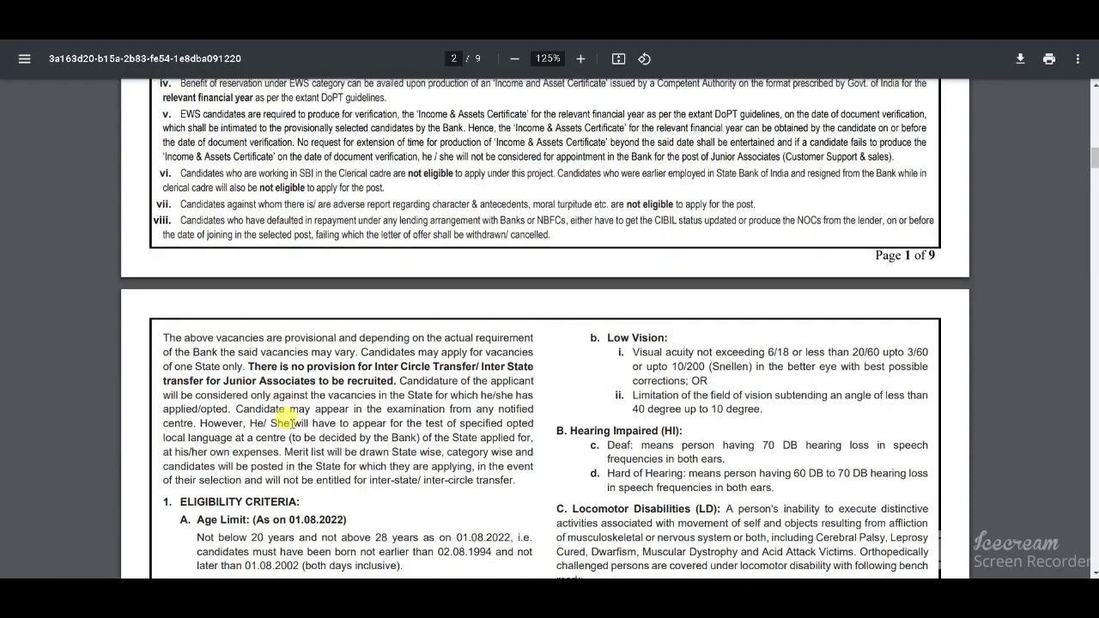
{"action": "scroll", "coordinate": [293, 423], "scroll_direction": "down", "scroll_amount": 4}
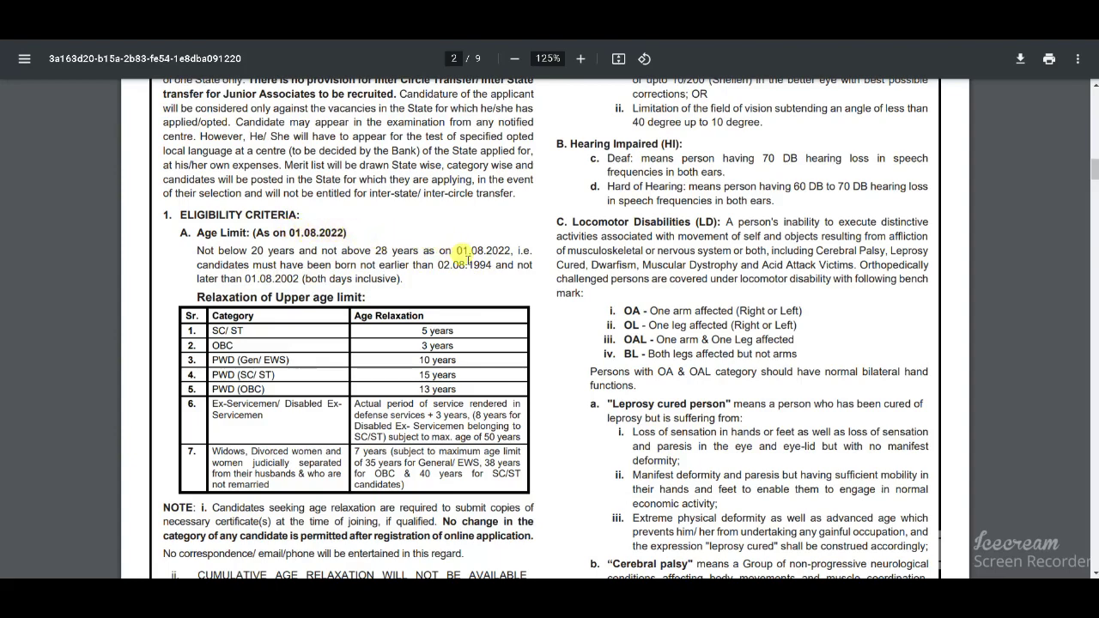
{"action": "scroll", "coordinate": [468, 260], "scroll_direction": "down", "scroll_amount": 1}
{"action": "scroll", "coordinate": [467, 259], "scroll_direction": "down", "scroll_amount": 2}
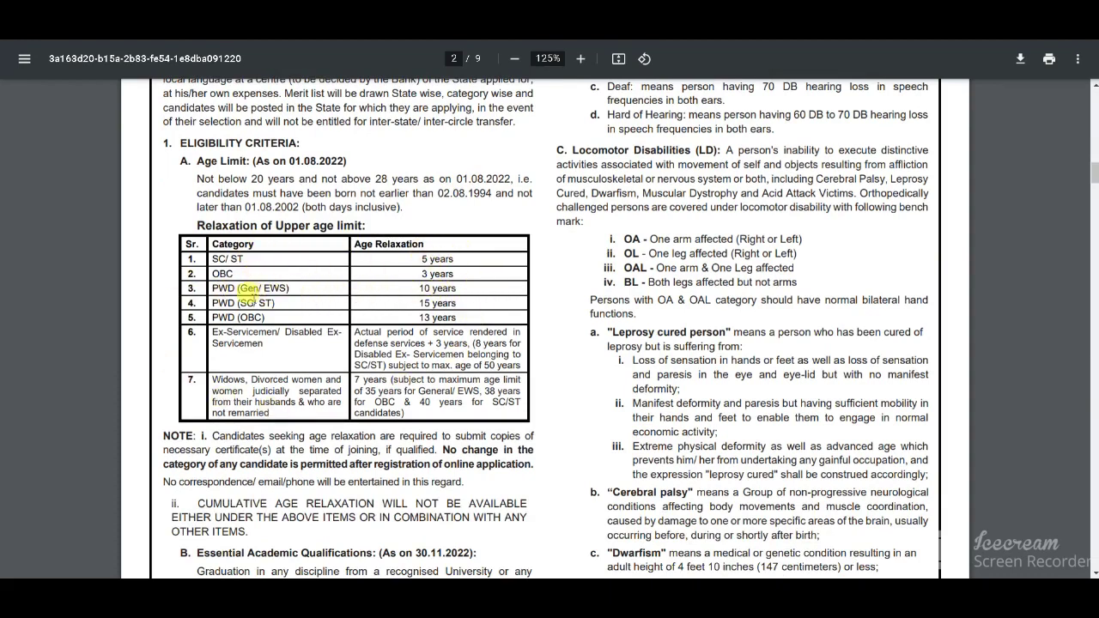
{"action": "scroll", "coordinate": [289, 314], "scroll_direction": "down", "scroll_amount": 4}
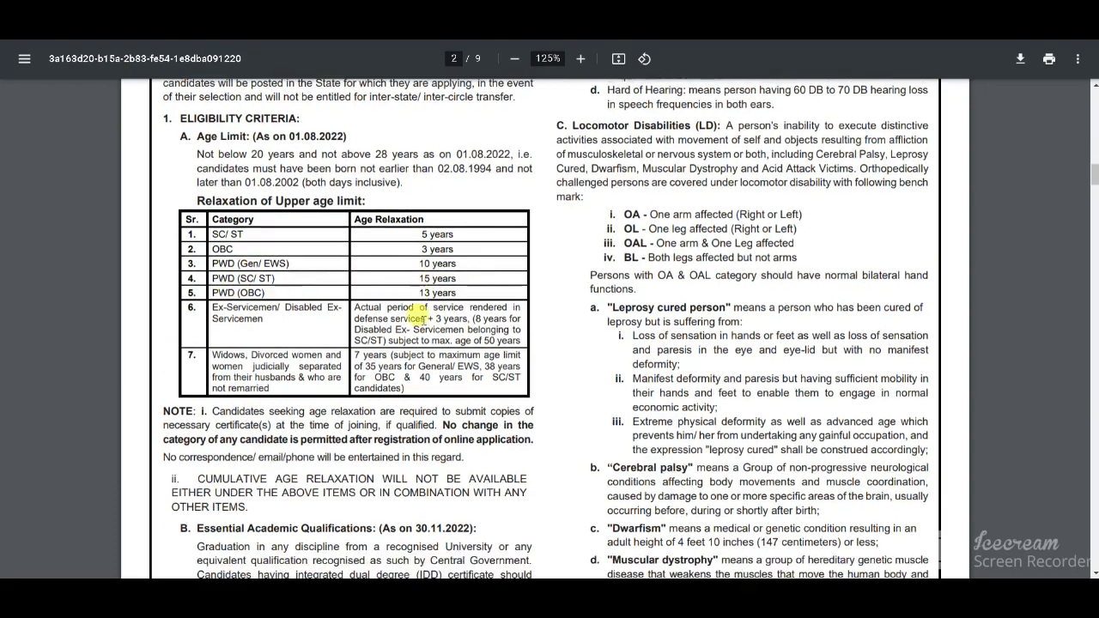
{"action": "scroll", "coordinate": [296, 321], "scroll_direction": "down", "scroll_amount": 4}
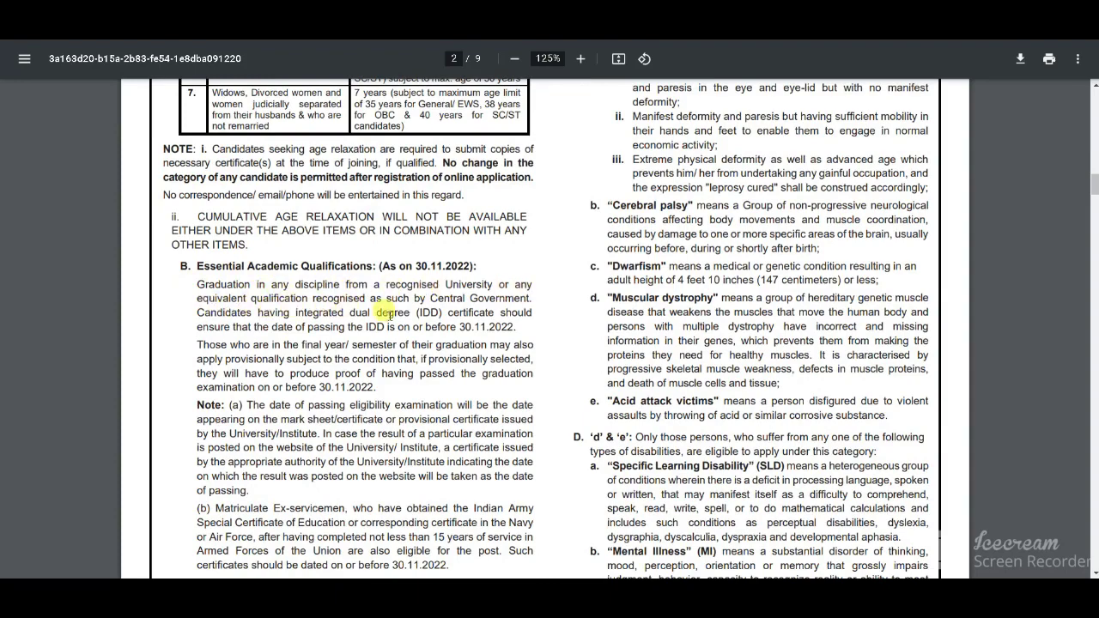
{"action": "scroll", "coordinate": [403, 316], "scroll_direction": "down", "scroll_amount": 2}
Step: Review the selection procedure, the state-wise list of exam mediums and the local language test rules
{"action": "scroll", "coordinate": [412, 316], "scroll_direction": "down", "scroll_amount": 10}
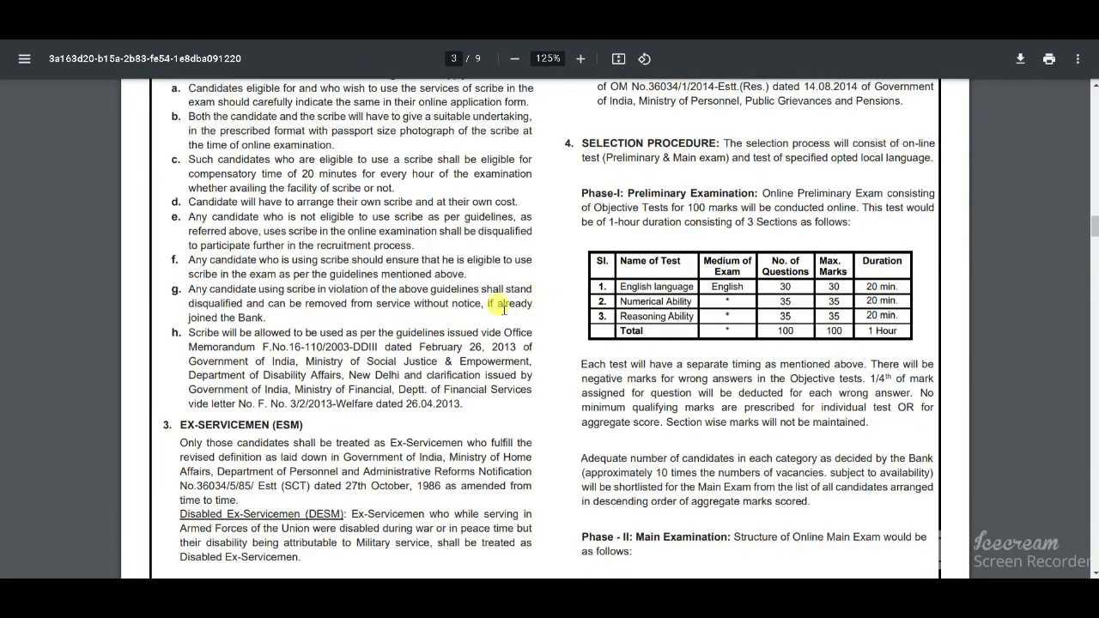
{"action": "scroll", "coordinate": [507, 309], "scroll_direction": "down", "scroll_amount": 5}
{"action": "scroll", "coordinate": [513, 310], "scroll_direction": "down", "scroll_amount": 7}
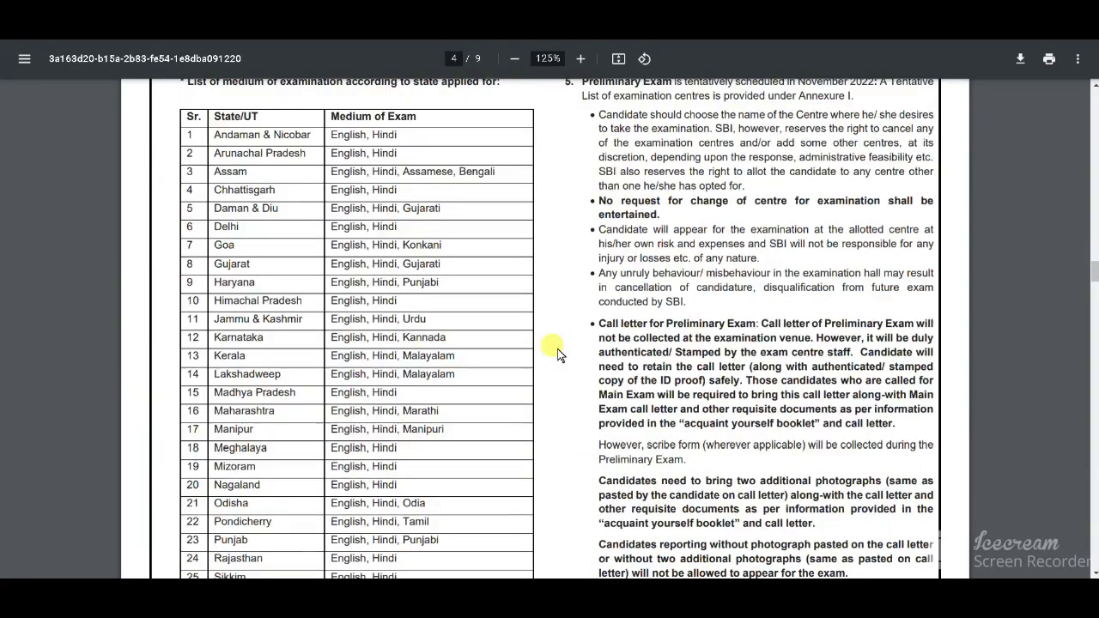
{"action": "scroll", "coordinate": [420, 320], "scroll_direction": "up", "scroll_amount": 1}
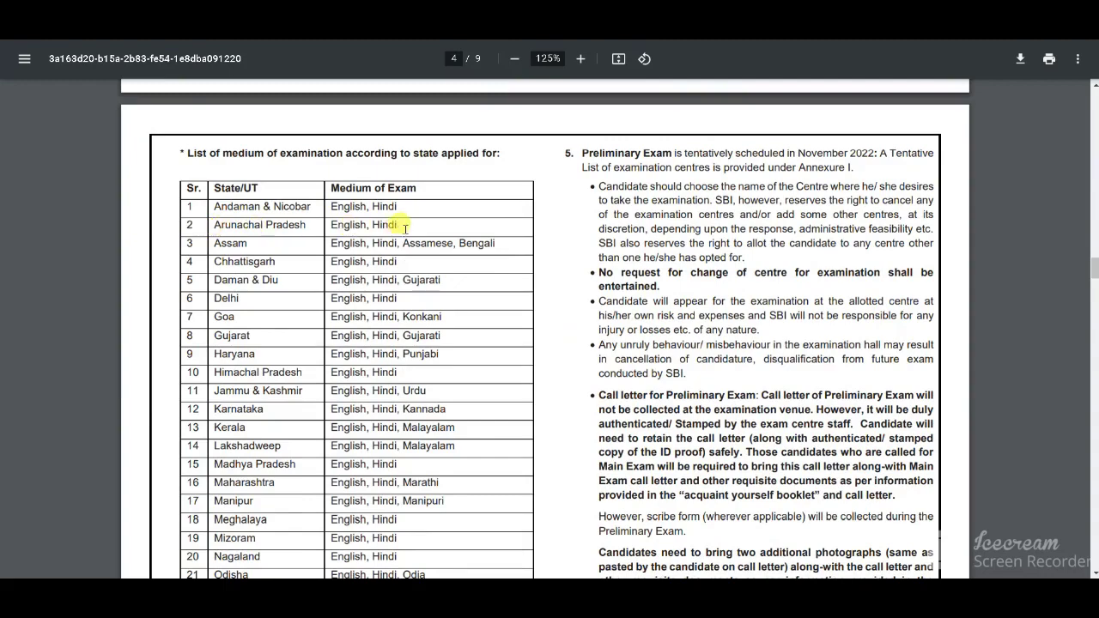
{"action": "scroll", "coordinate": [425, 249], "scroll_direction": "down", "scroll_amount": 5}
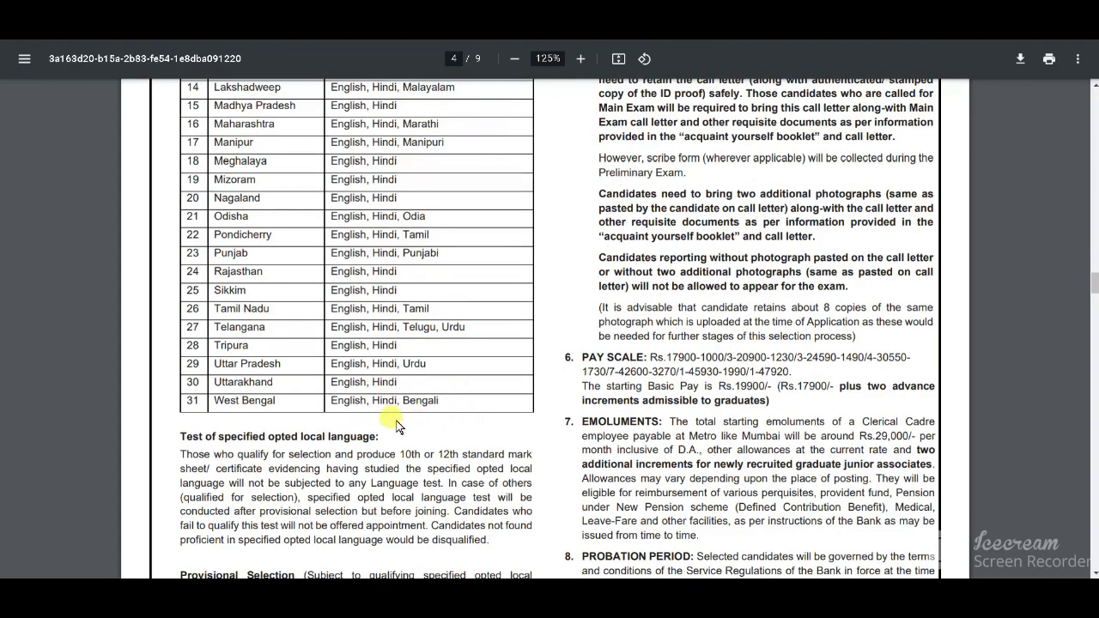
{"action": "scroll", "coordinate": [218, 395], "scroll_direction": "down", "scroll_amount": 1}
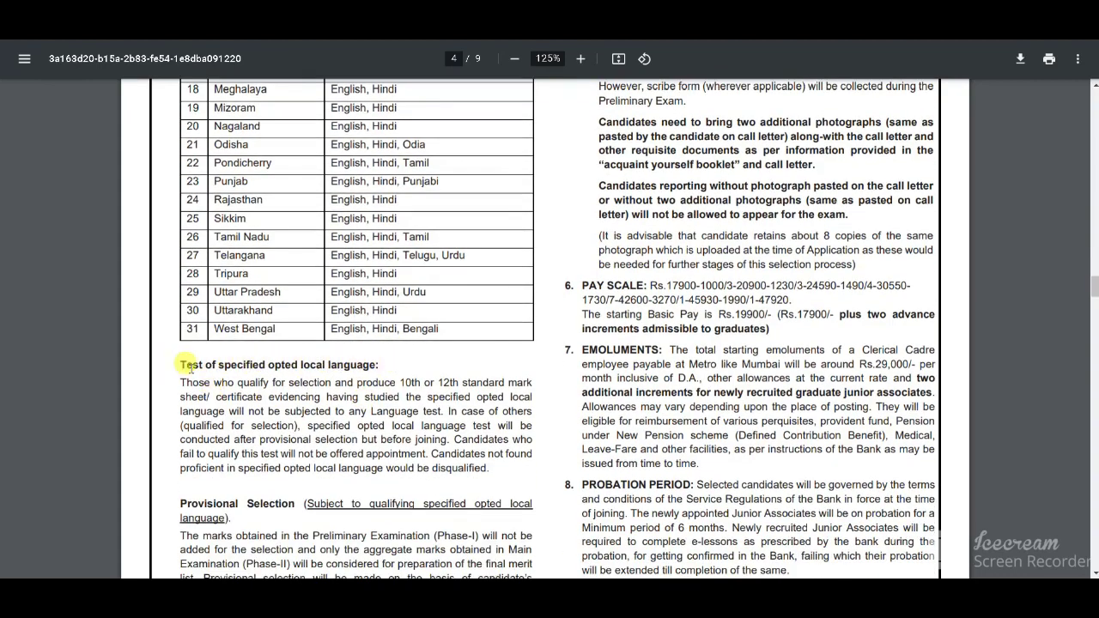
Step: Review the call letter, application fee and how-to-apply sections on page 5 of the notification
{"action": "scroll", "coordinate": [438, 352], "scroll_direction": "down", "scroll_amount": 7}
{"action": "scroll", "coordinate": [556, 387], "scroll_direction": "down", "scroll_amount": 6}
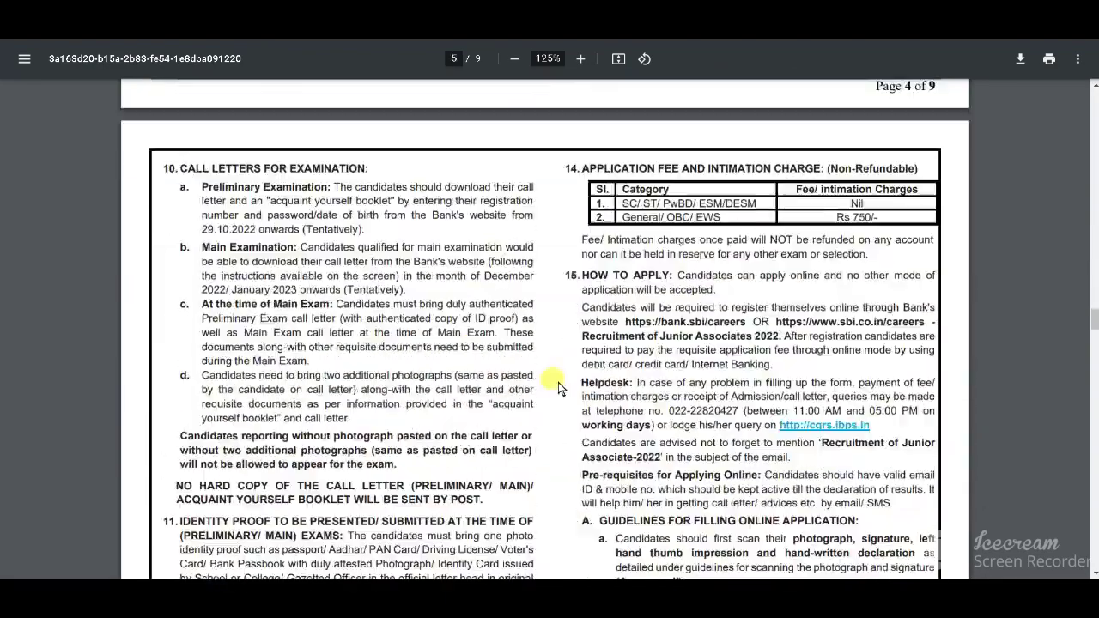
{"action": "scroll", "coordinate": [695, 244], "scroll_direction": "down", "scroll_amount": 2}
{"action": "scroll", "coordinate": [700, 244], "scroll_direction": "up", "scroll_amount": 4}
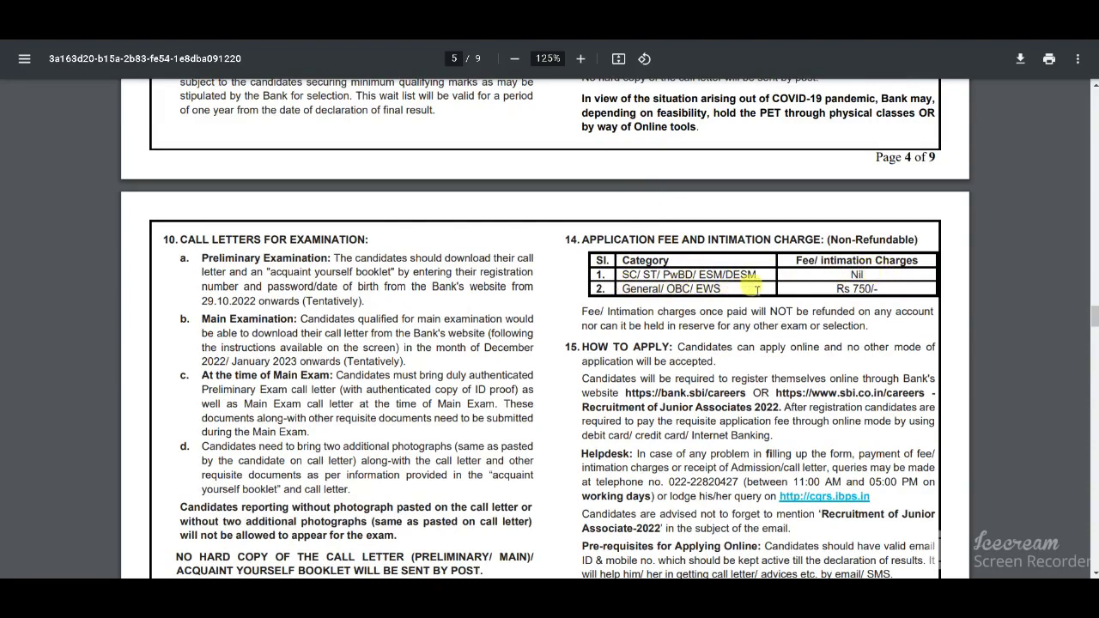
{"action": "scroll", "coordinate": [865, 289], "scroll_direction": "down", "scroll_amount": 4}
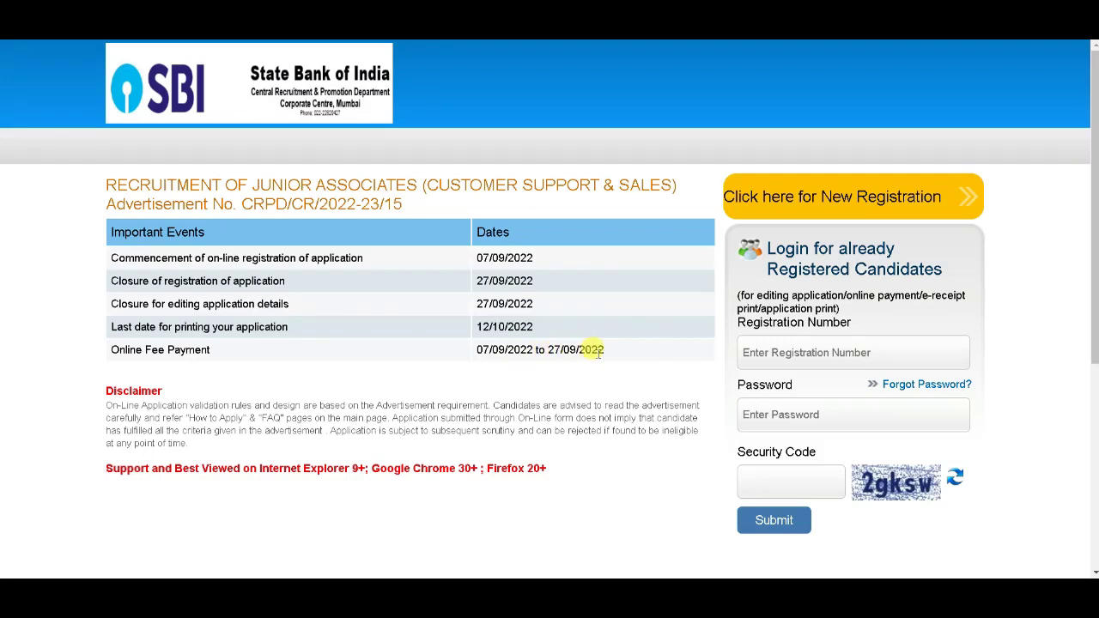
Step: Start a new candidate registration and go through the name and mobile number fields of the Basic Info form
{"action": "left_click", "coordinate": [833, 198]}
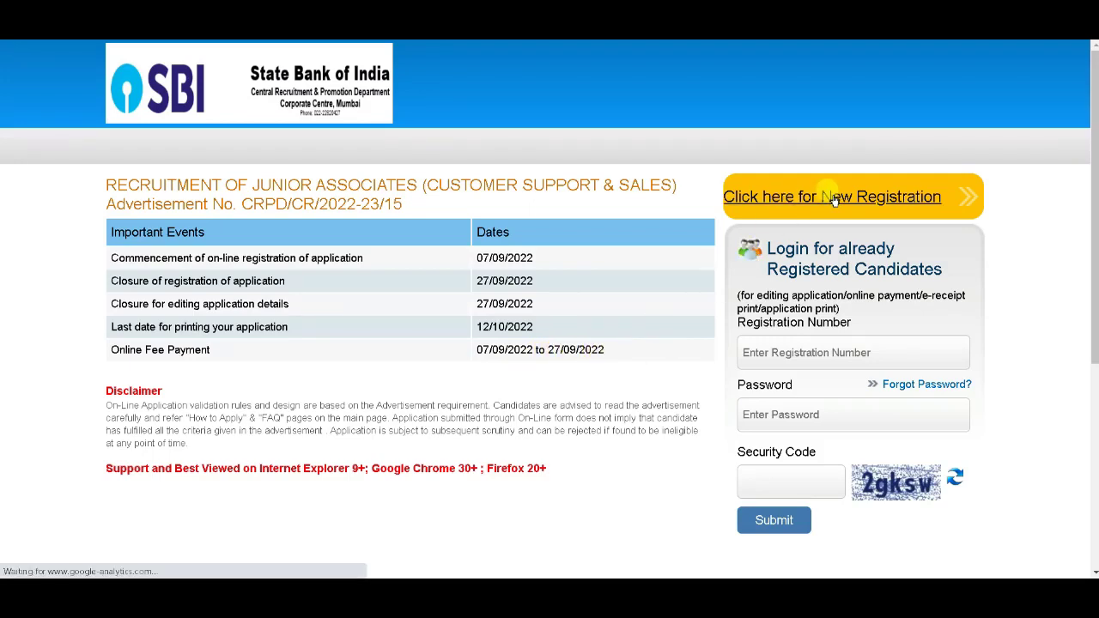
{"action": "scroll", "coordinate": [215, 292], "scroll_direction": "down", "scroll_amount": 3}
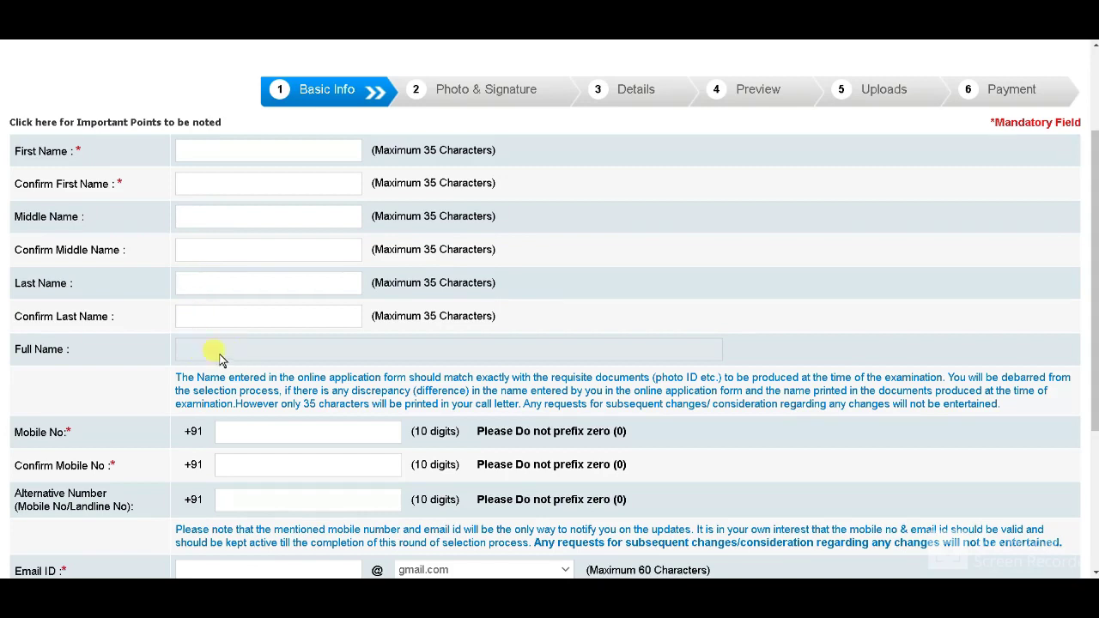
{"action": "left_click", "coordinate": [226, 434]}
{"action": "scroll", "coordinate": [257, 490], "scroll_direction": "down", "scroll_amount": 3}
Step: Select gmail.com as the email ID domain and check the remaining contact and security code fields
{"action": "left_click", "coordinate": [242, 426]}
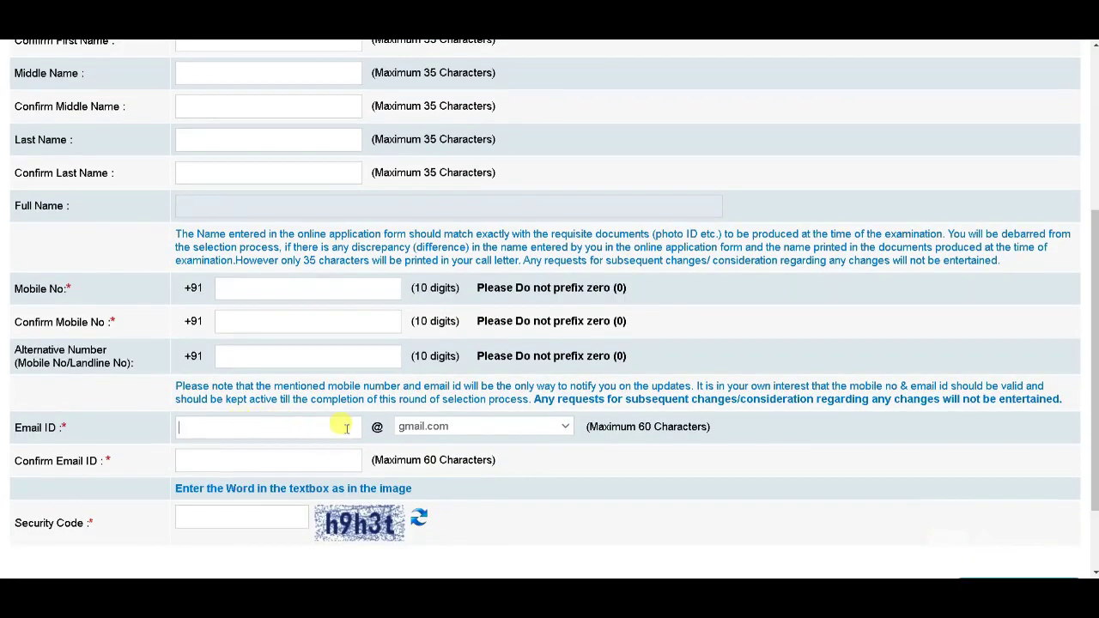
{"action": "left_click", "coordinate": [475, 427]}
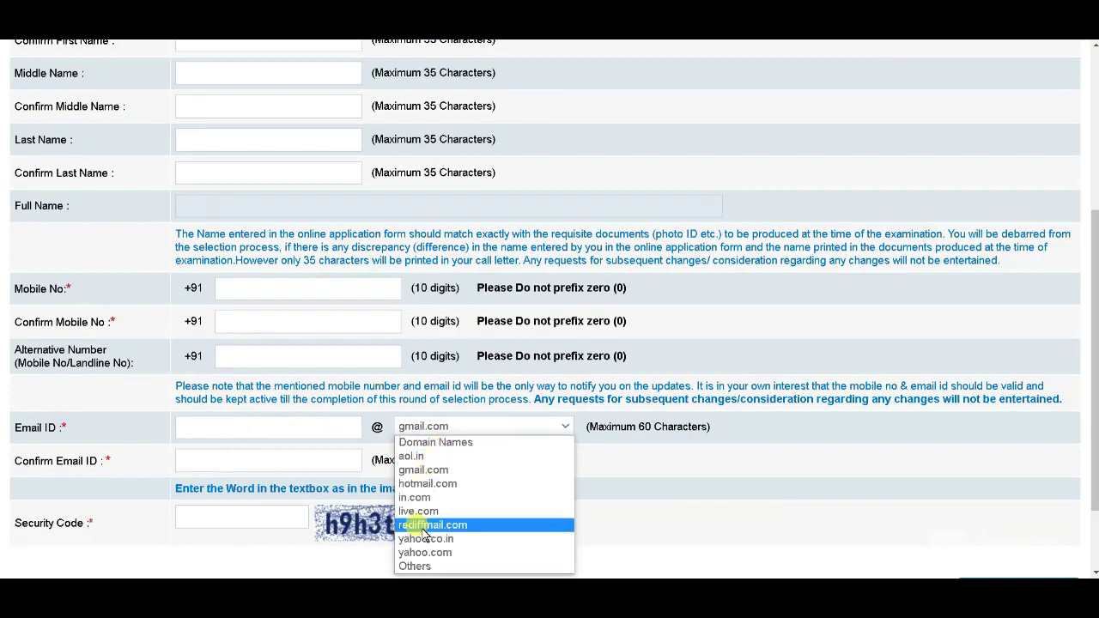
{"action": "left_click", "coordinate": [412, 469]}
{"action": "left_click", "coordinate": [191, 459]}
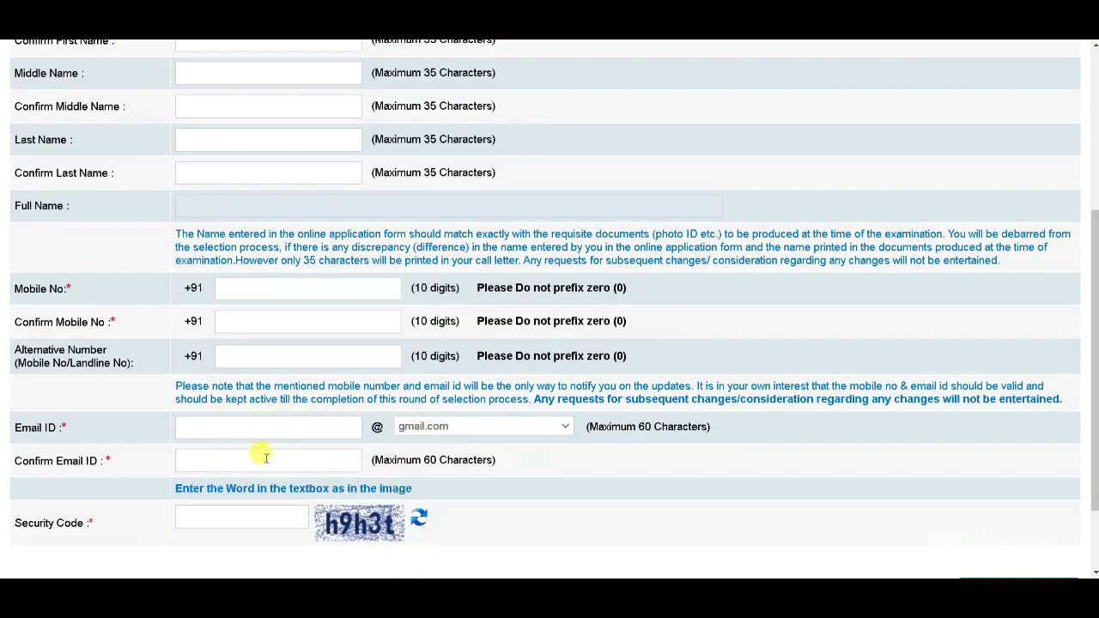
{"action": "scroll", "coordinate": [213, 460], "scroll_direction": "down", "scroll_amount": 1}
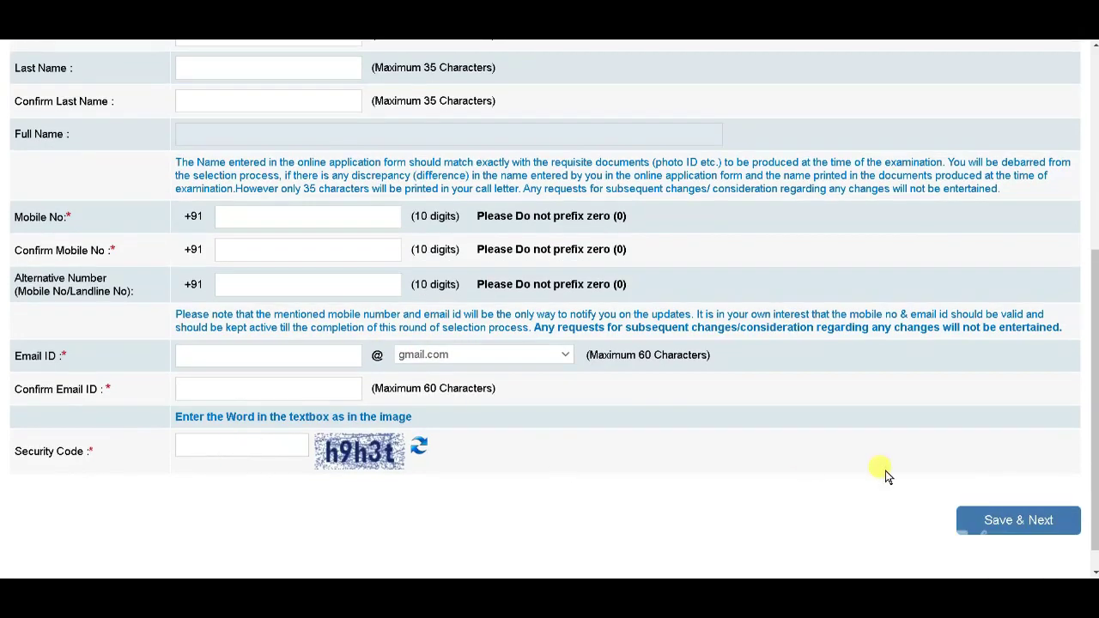
{"action": "scroll", "coordinate": [996, 511], "scroll_direction": "up", "scroll_amount": 3}
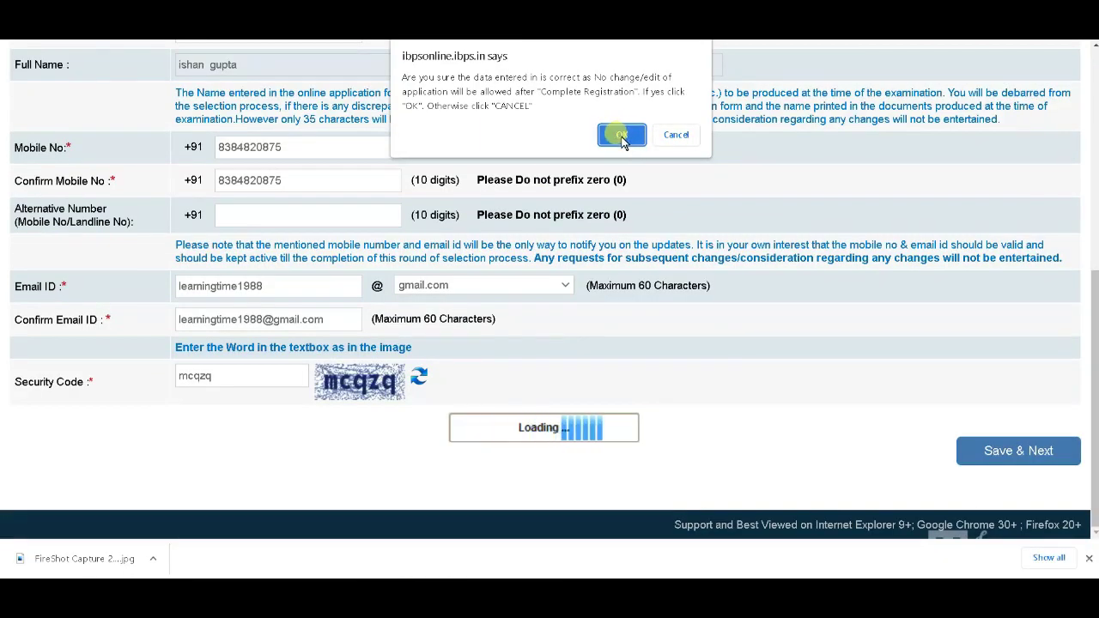
Step: Confirm that the entered basic registration data is correct and close the browser's download bar
{"action": "left_click", "coordinate": [620, 137]}
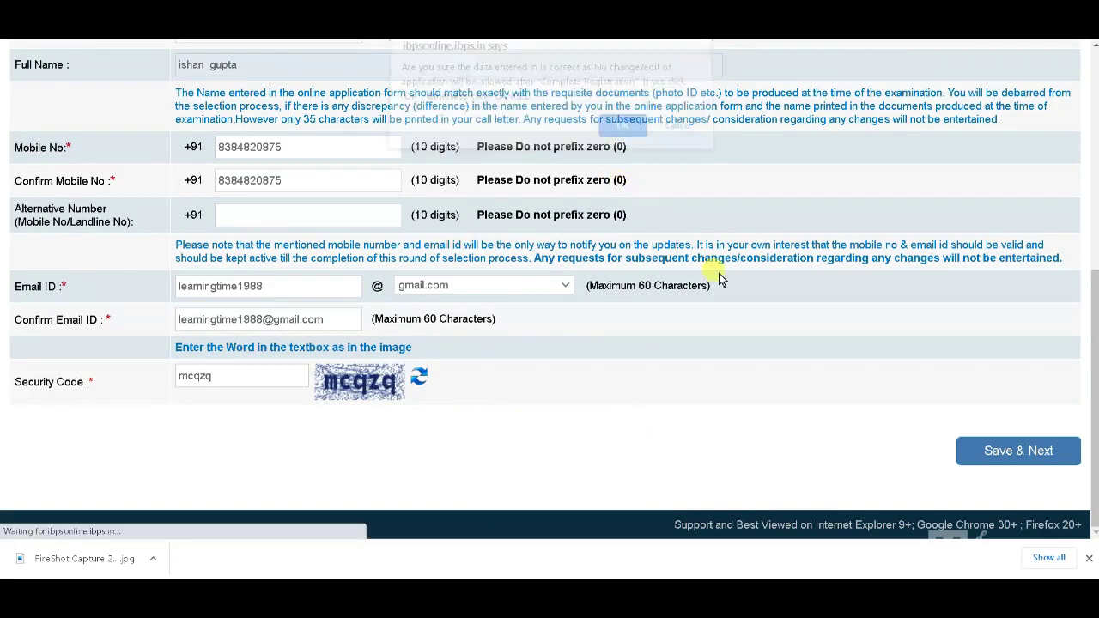
{"action": "left_click", "coordinate": [1088, 558]}
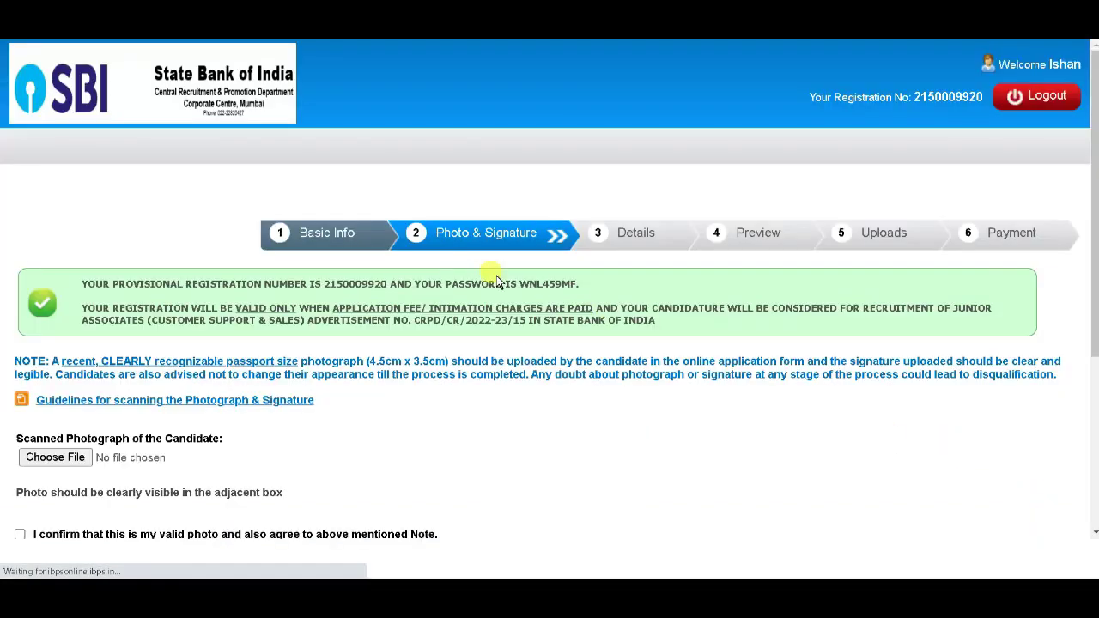
Step: Open the photograph and signature scanning guidelines and examine the required image dimensions and file sizes
{"action": "scroll", "coordinate": [449, 233], "scroll_direction": "down", "scroll_amount": 1}
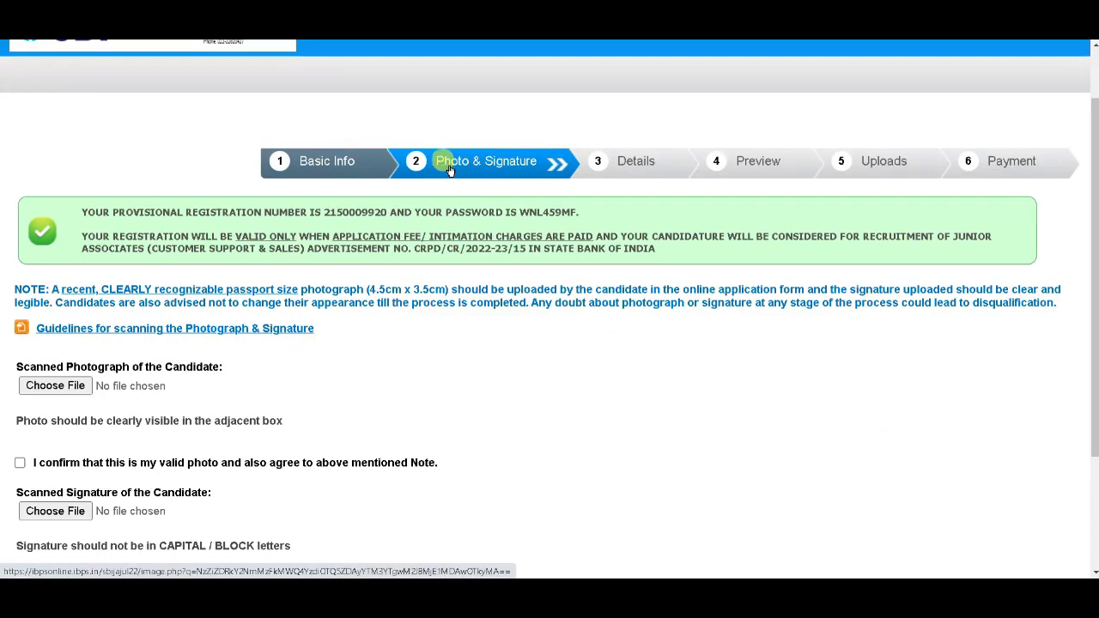
{"action": "scroll", "coordinate": [58, 309], "scroll_direction": "down", "scroll_amount": 2}
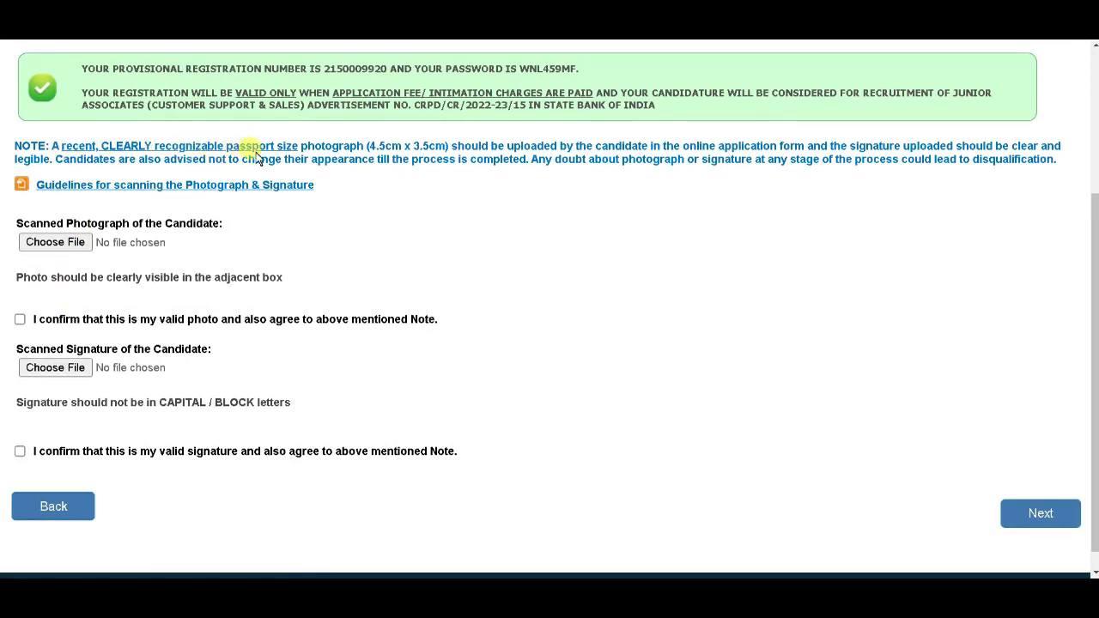
{"action": "left_click_drag", "start_coordinate": [376, 146], "coordinate": [473, 147]}
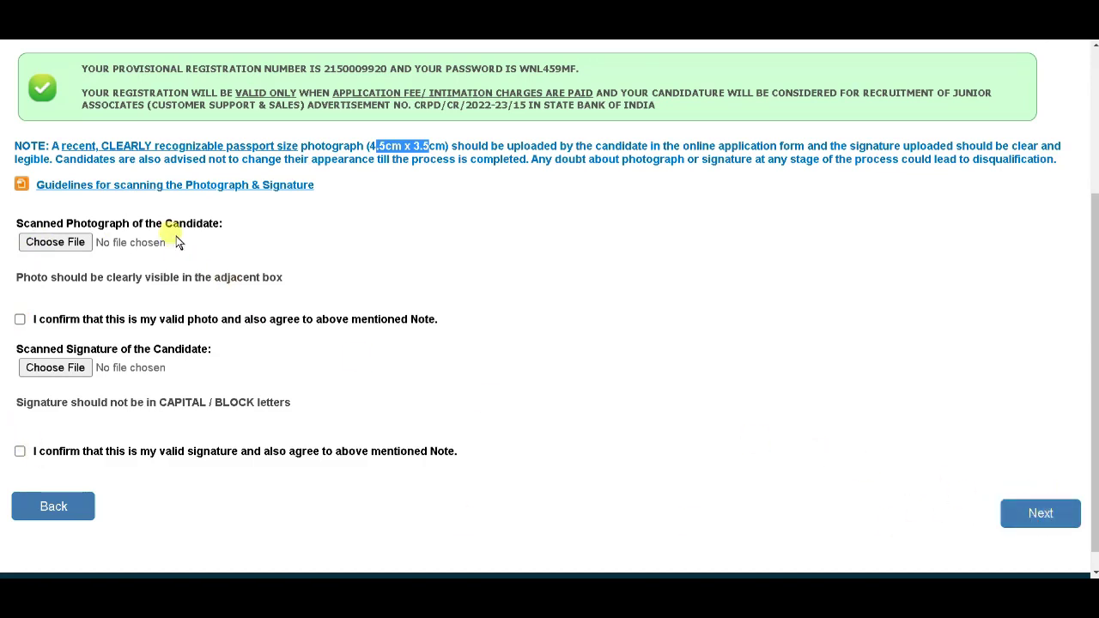
{"action": "left_click", "coordinate": [267, 188]}
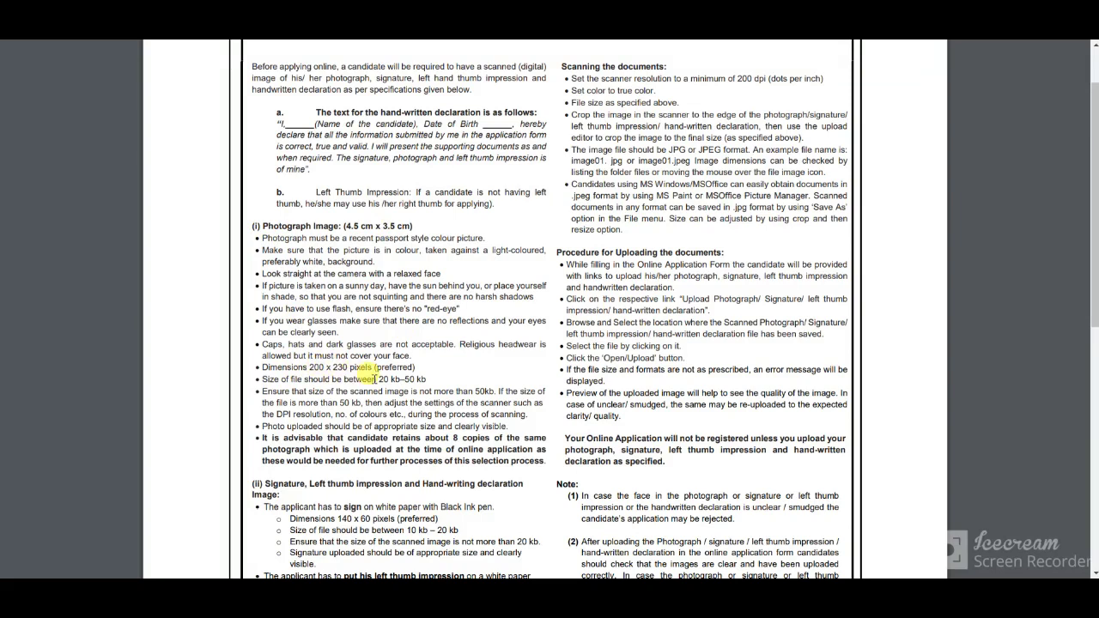
{"action": "left_click_drag", "start_coordinate": [373, 378], "coordinate": [444, 383]}
{"action": "scroll", "coordinate": [444, 383], "scroll_direction": "down", "scroll_amount": 3}
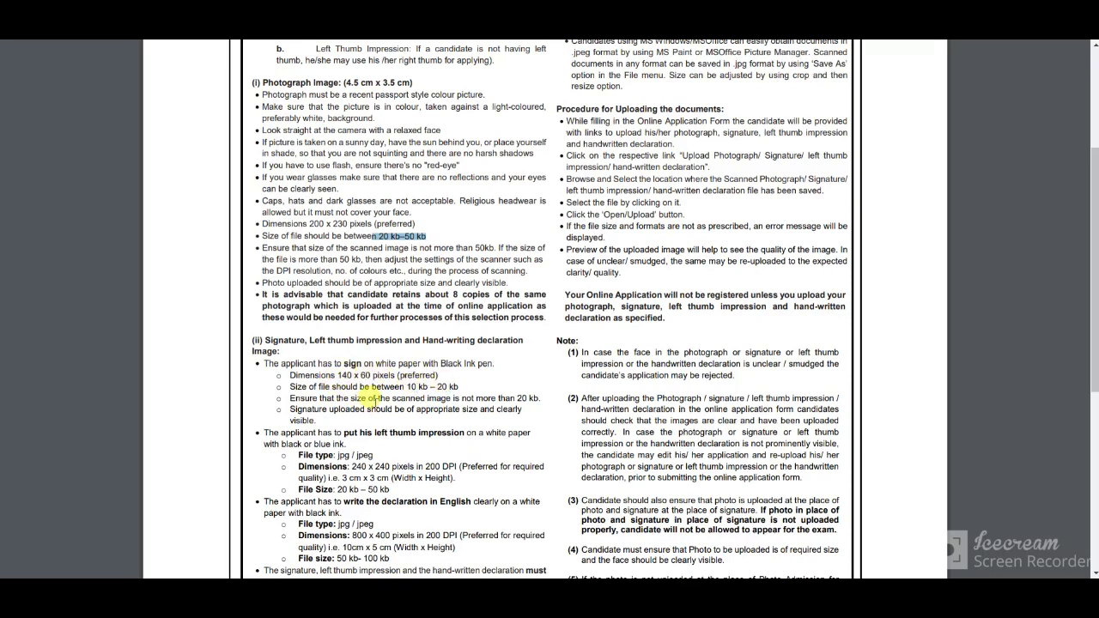
Step: Examine the guidelines for the signature, left thumb impression and handwritten declaration images, including their dimensions and file sizes
{"action": "scroll", "coordinate": [434, 417], "scroll_direction": "down", "scroll_amount": 1}
{"action": "scroll", "coordinate": [435, 419], "scroll_direction": "down", "scroll_amount": 3}
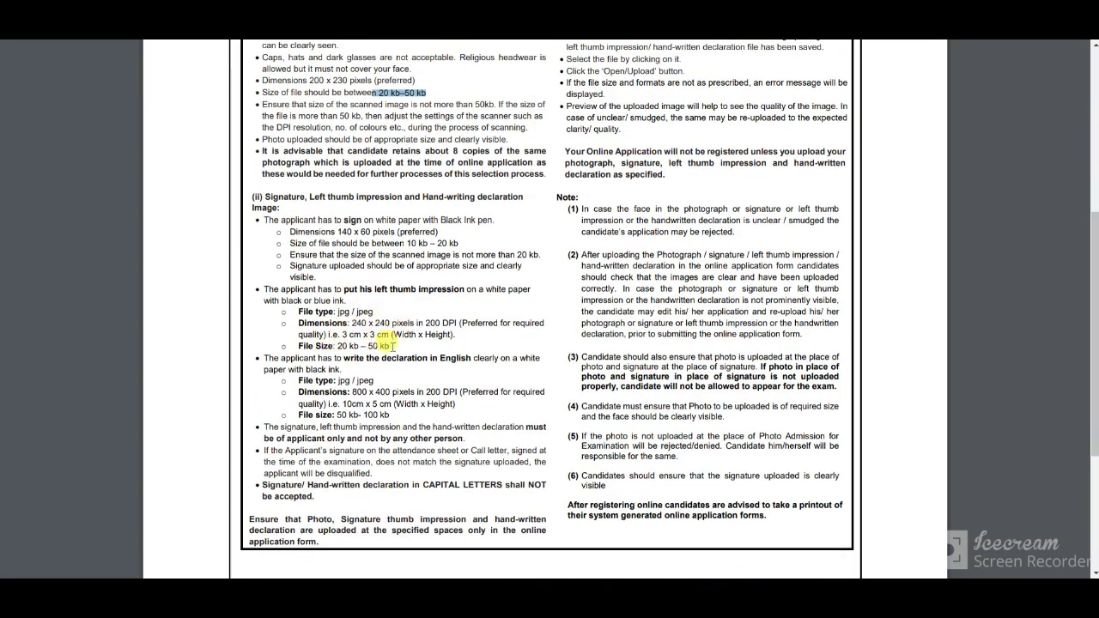
{"action": "scroll", "coordinate": [400, 363], "scroll_direction": "down", "scroll_amount": 2}
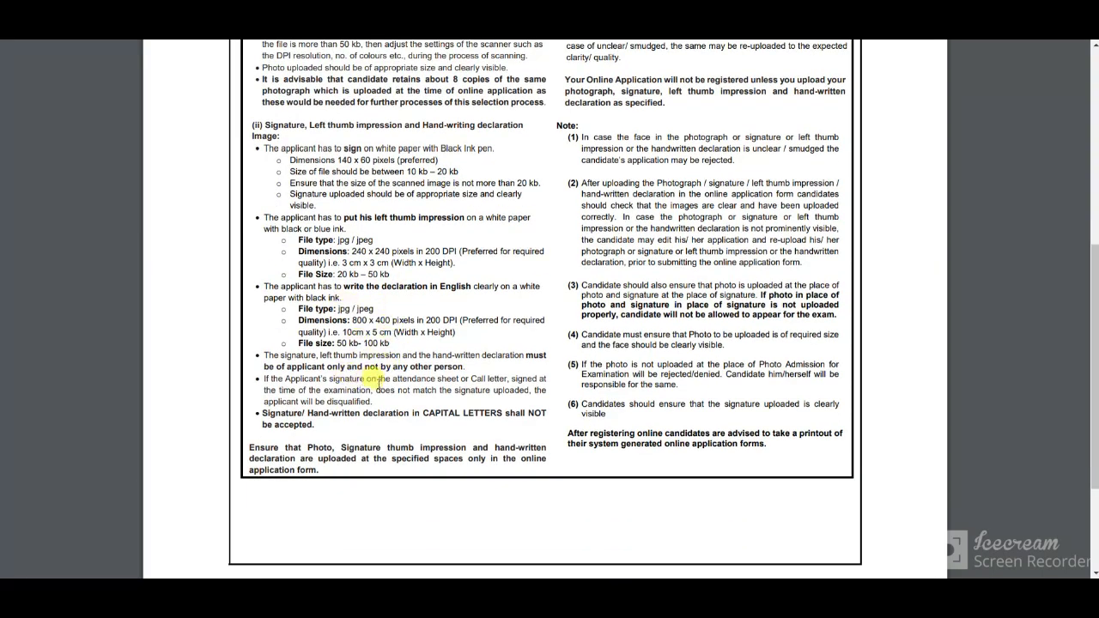
{"action": "scroll", "coordinate": [490, 374], "scroll_direction": "down", "scroll_amount": 2}
{"action": "scroll", "coordinate": [573, 259], "scroll_direction": "up", "scroll_amount": 14}
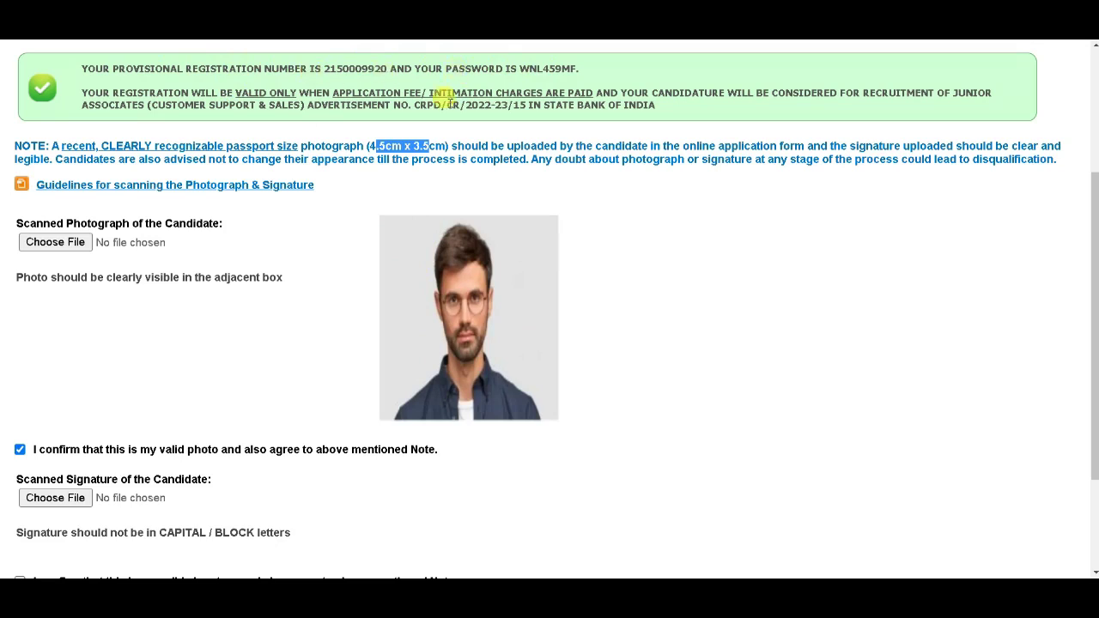
Step: Proceed from the confirmed photo and signature uploads to the Details section and close the browser's download bar
{"action": "scroll", "coordinate": [467, 293], "scroll_direction": "down", "scroll_amount": 1}
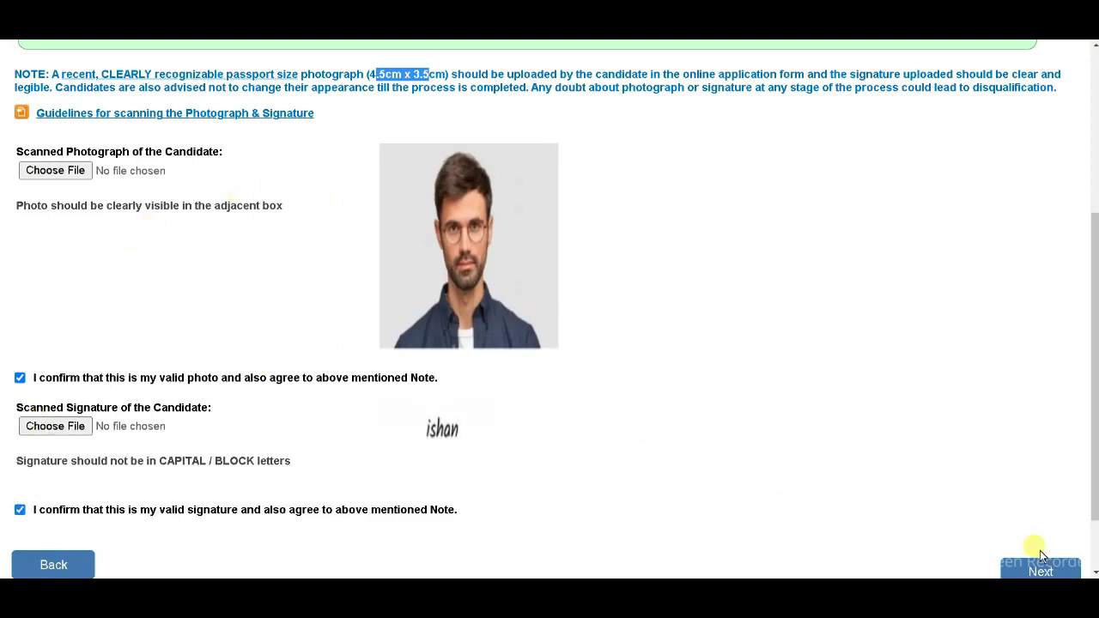
{"action": "scroll", "coordinate": [1043, 541], "scroll_direction": "down", "scroll_amount": 1}
{"action": "left_click", "coordinate": [1055, 498]}
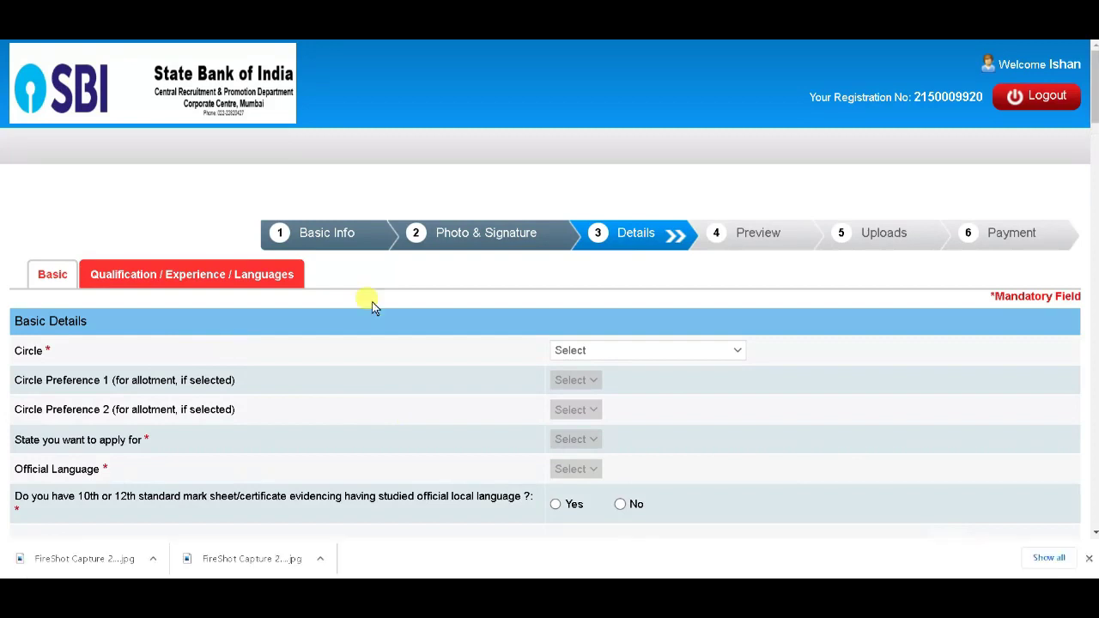
{"action": "left_click", "coordinate": [1088, 558]}
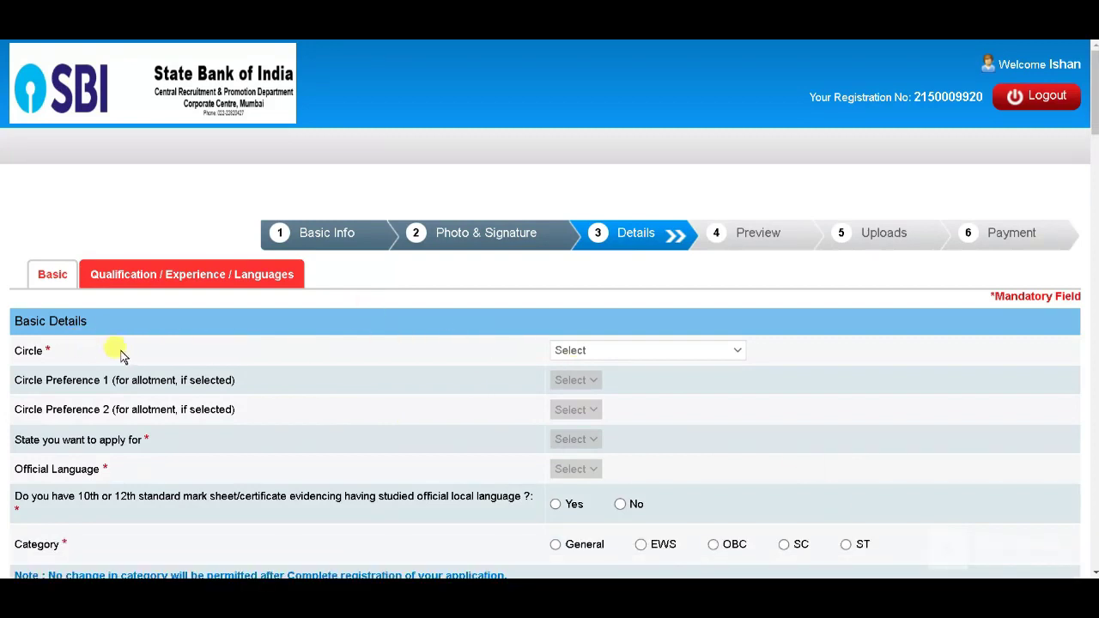
Step: Try the DELHI circle, then BHOPAL with MADHYA PRADESH as the state and its official language
{"action": "left_click", "coordinate": [619, 354]}
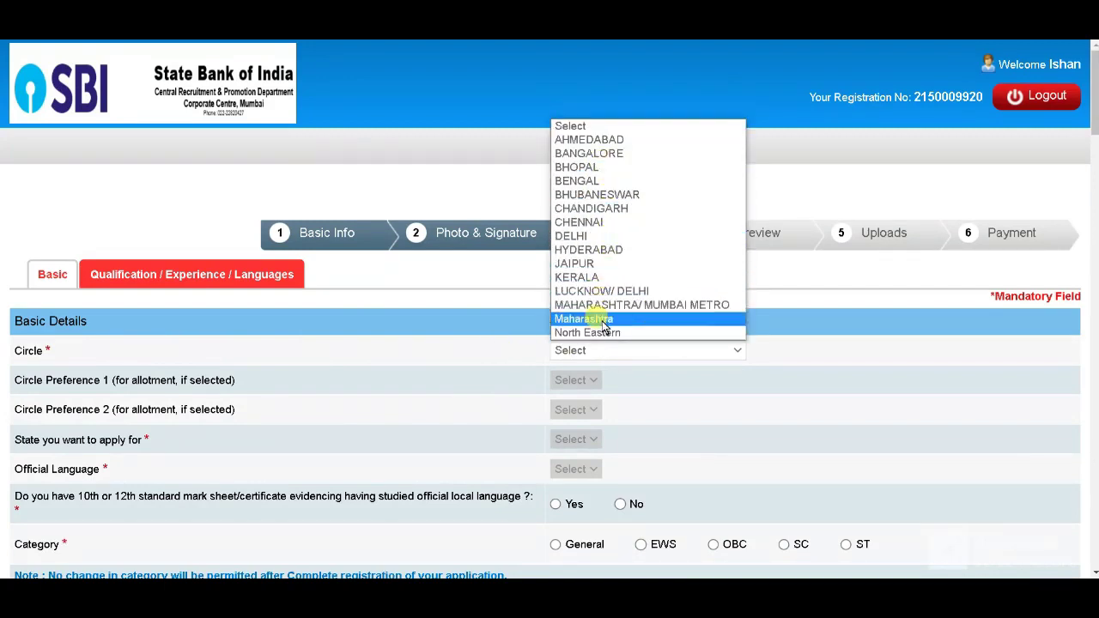
{"action": "left_click", "coordinate": [591, 239]}
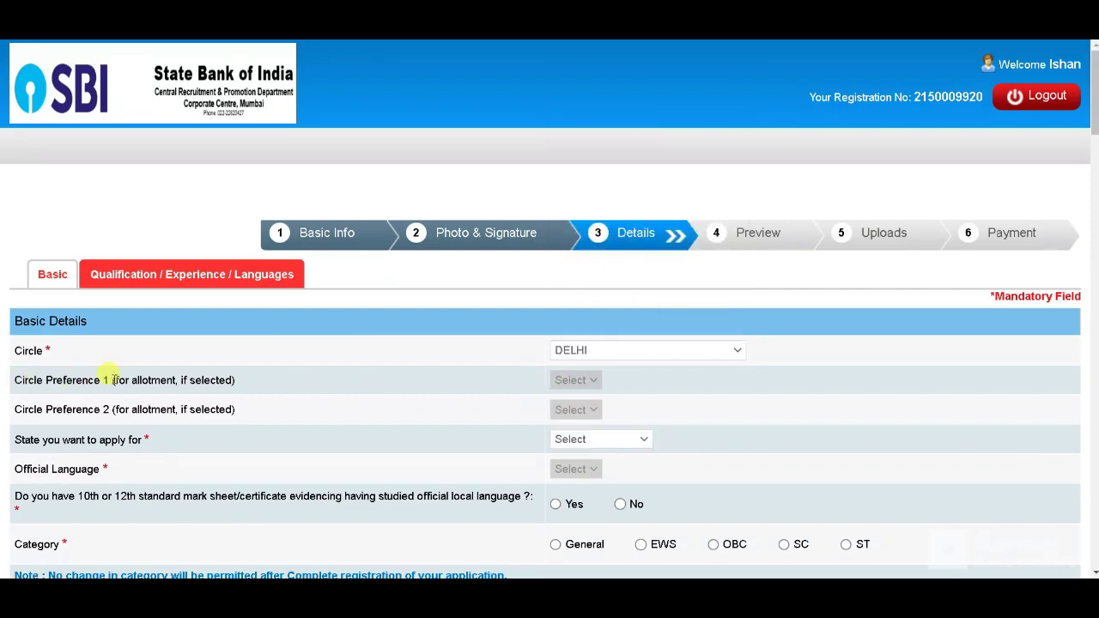
{"action": "scroll", "coordinate": [112, 380], "scroll_direction": "down", "scroll_amount": 1}
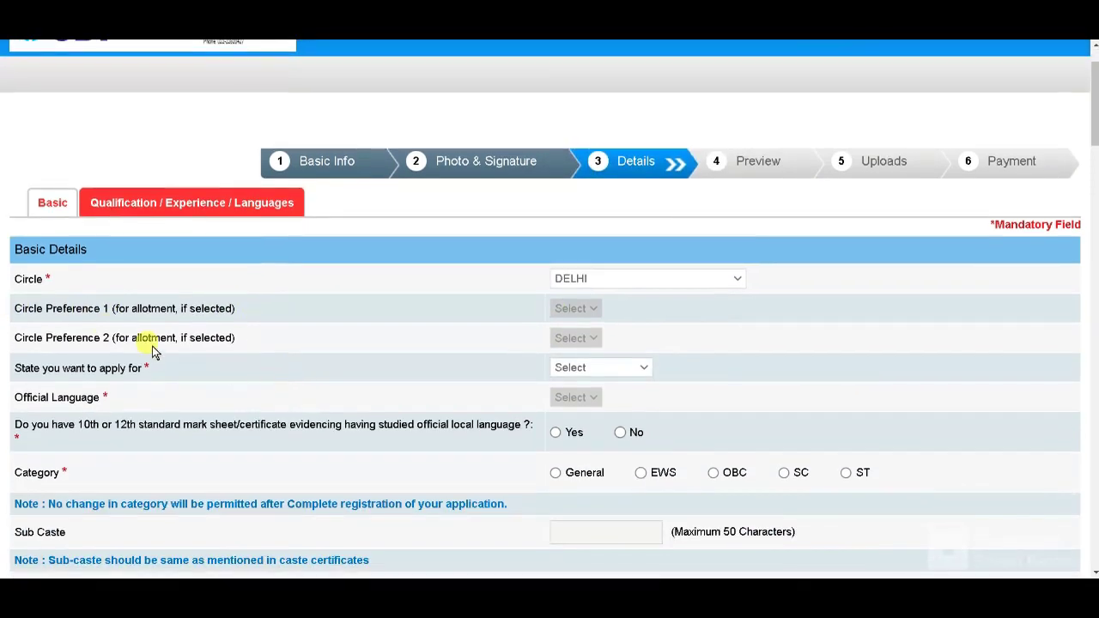
{"action": "left_click", "coordinate": [624, 280]}
{"action": "left_click", "coordinate": [596, 334]}
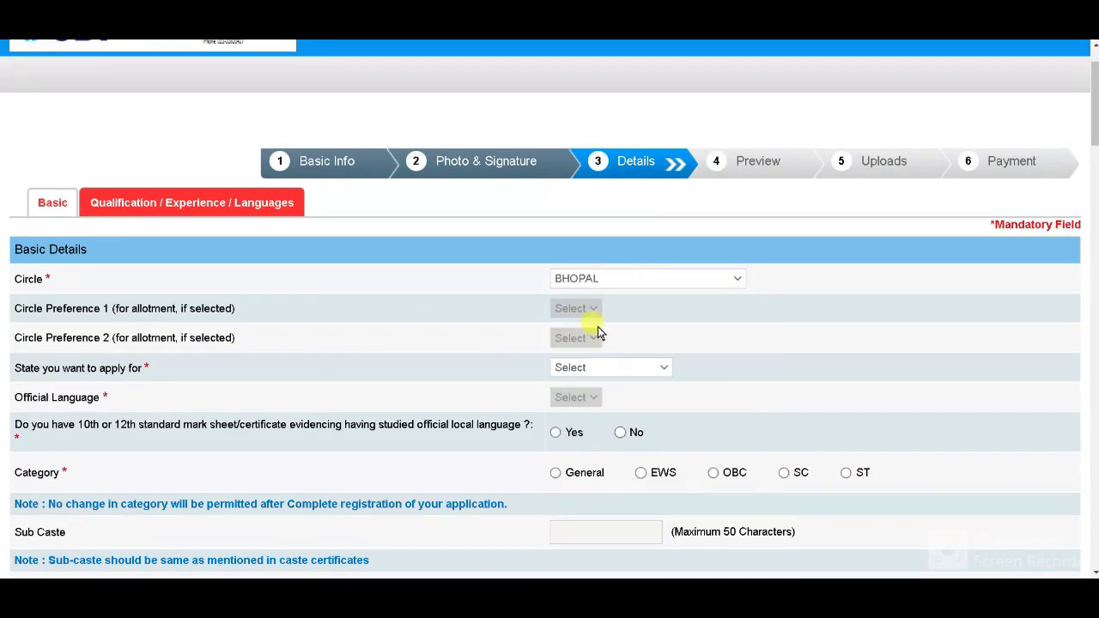
{"action": "left_click", "coordinate": [605, 373]}
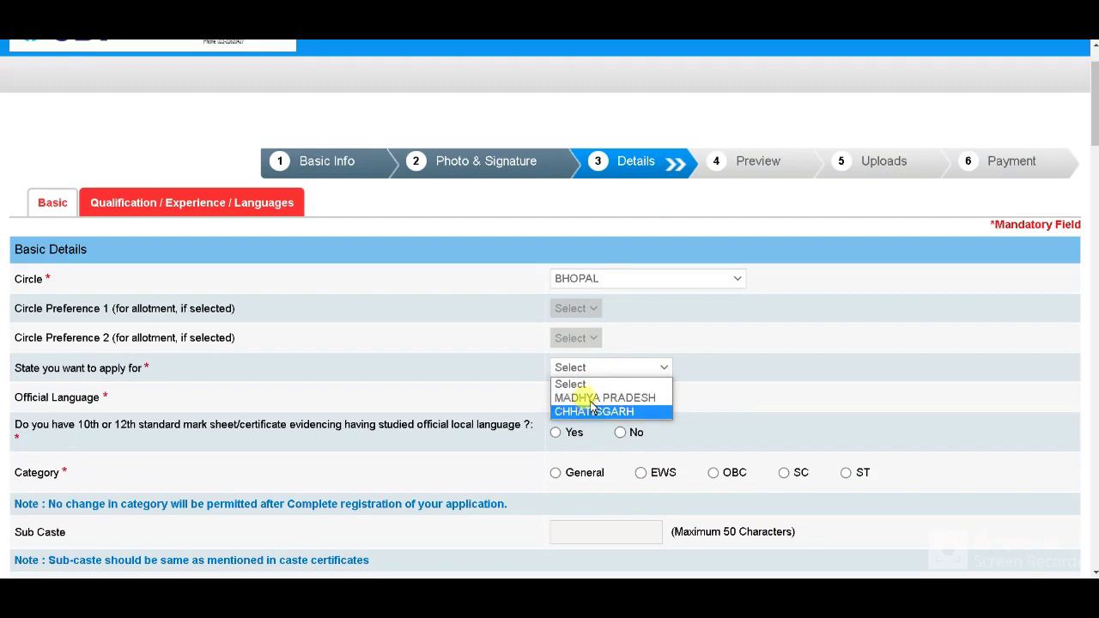
{"action": "left_click", "coordinate": [597, 399]}
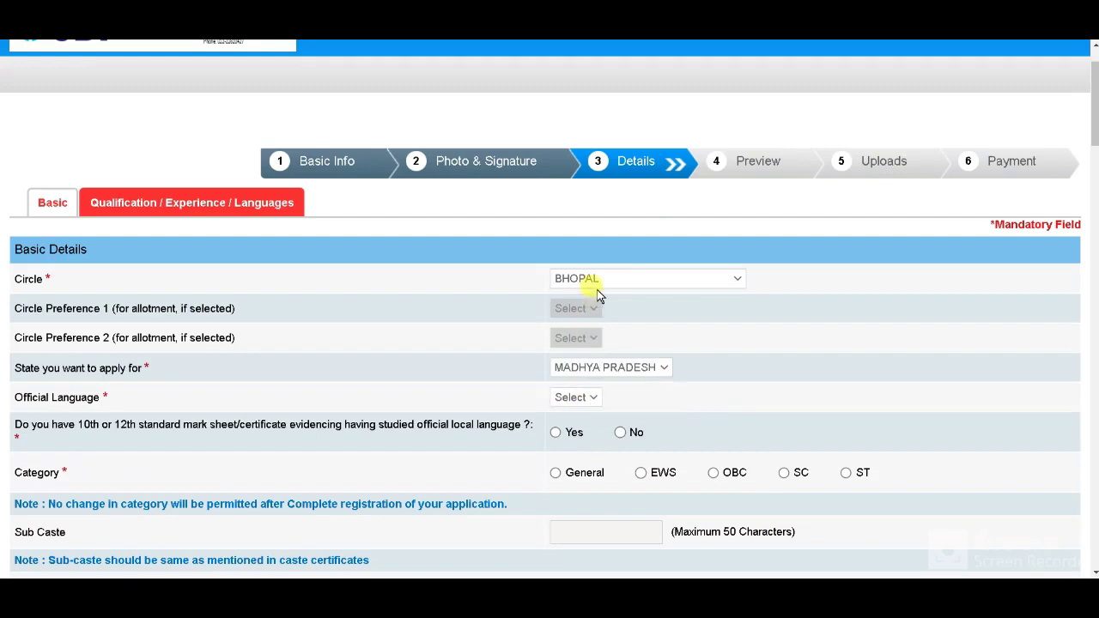
{"action": "left_click", "coordinate": [583, 402]}
{"action": "left_click", "coordinate": [571, 428]}
Step: Try BENGAL as the circle and check which states it offers
{"action": "left_click", "coordinate": [589, 277]}
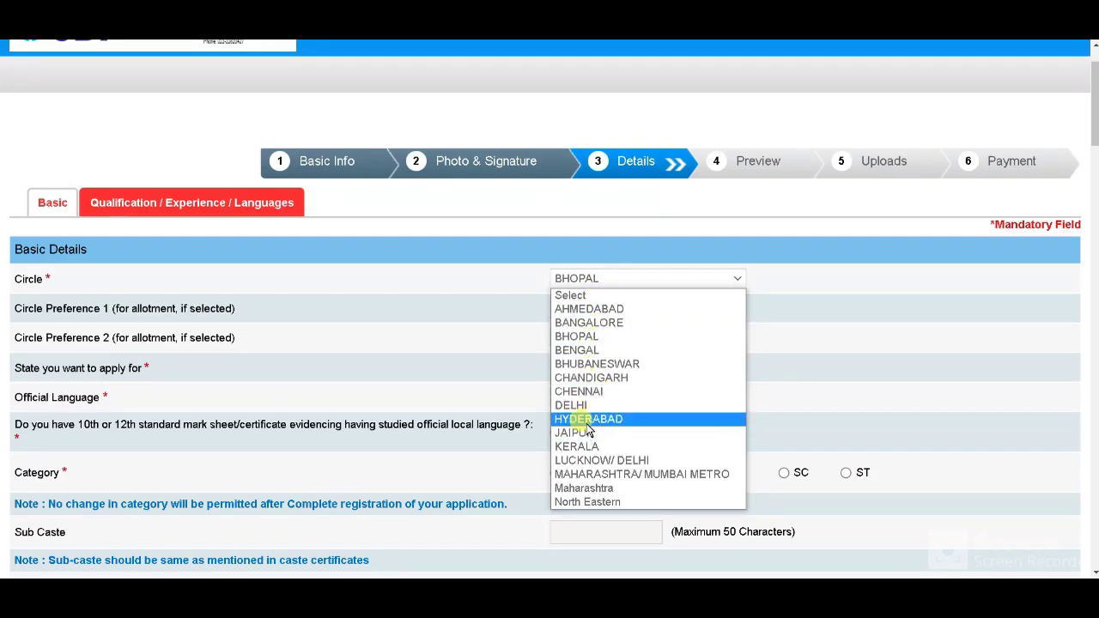
{"action": "left_click", "coordinate": [575, 350]}
{"action": "left_click", "coordinate": [588, 368]}
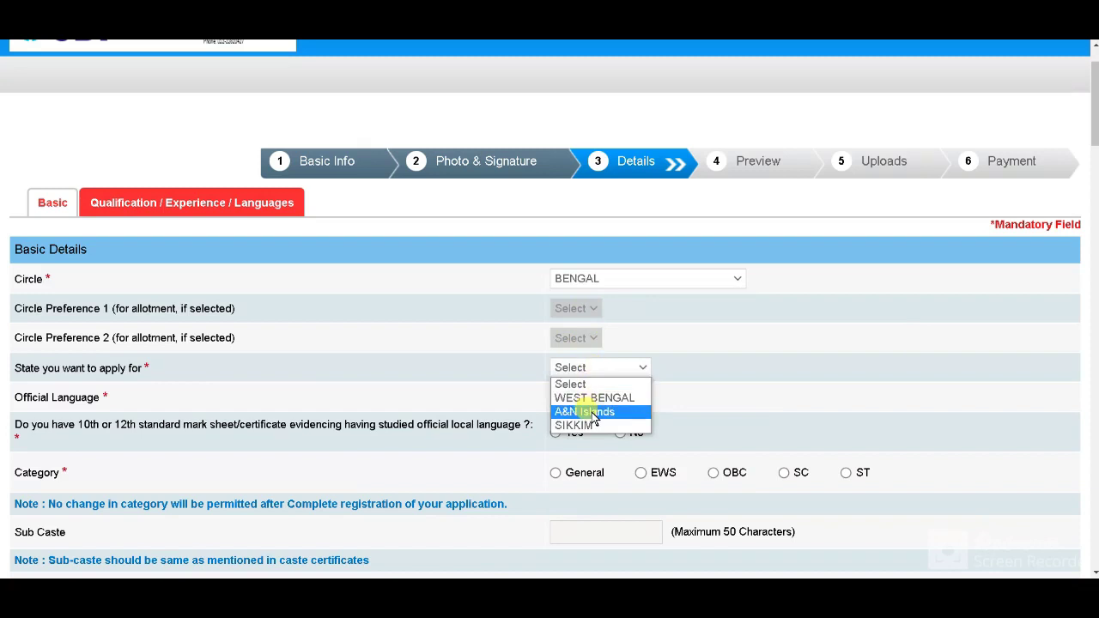
{"action": "left_click", "coordinate": [657, 280]}
Step: Set the circle to DELHI, the state to apply for to DELHI and the official language to Hindi
{"action": "left_click", "coordinate": [658, 279]}
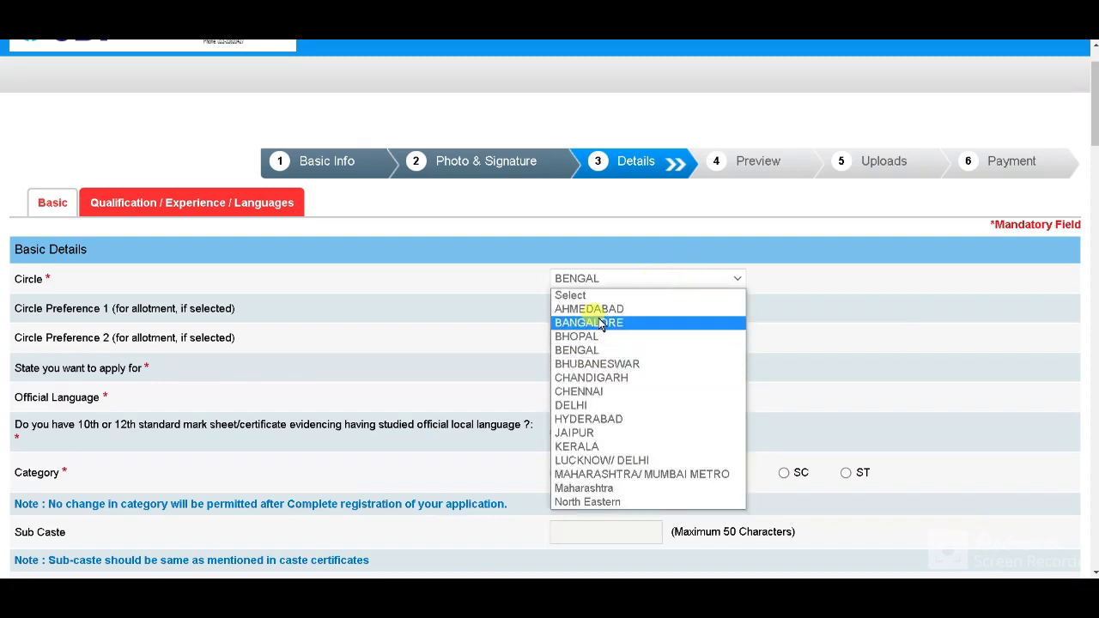
{"action": "left_click", "coordinate": [570, 404]}
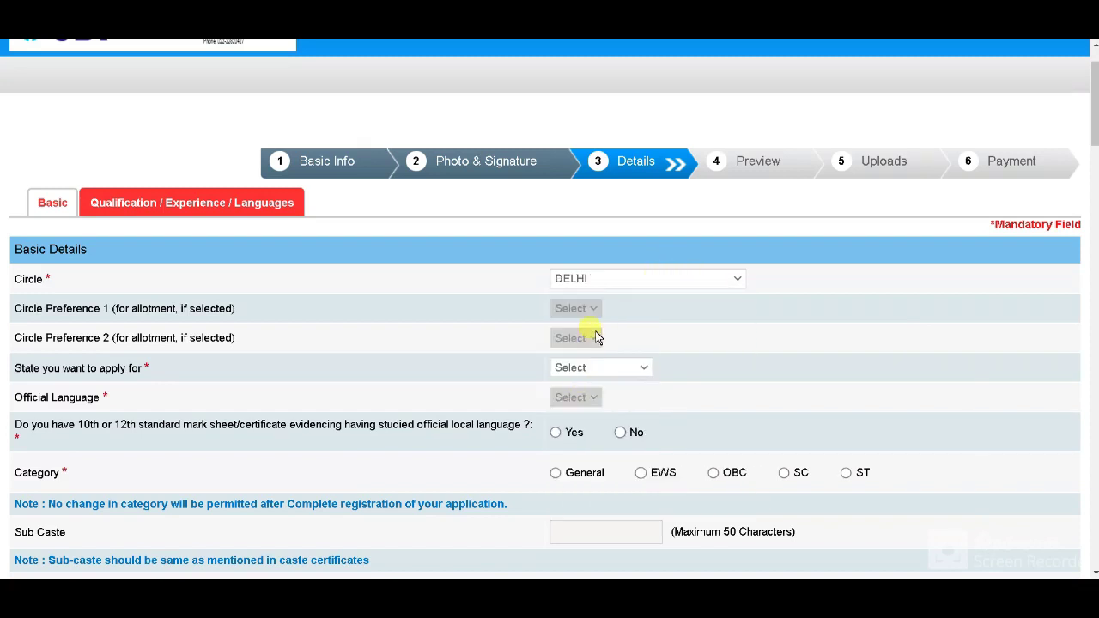
{"action": "left_click", "coordinate": [600, 367]}
{"action": "left_click", "coordinate": [599, 394]}
{"action": "left_click", "coordinate": [593, 396]}
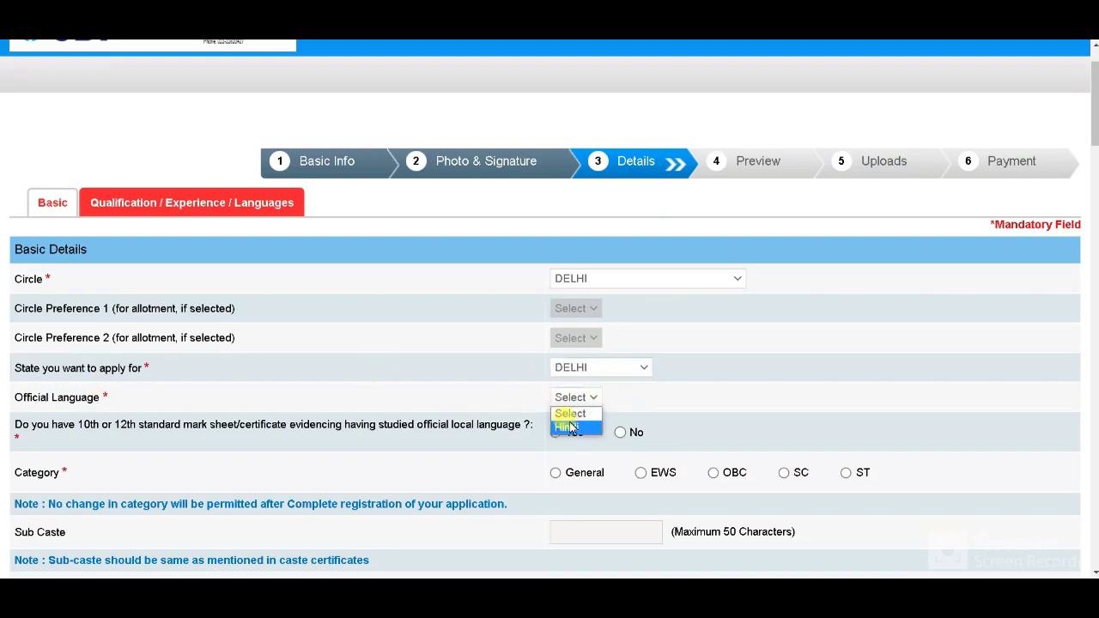
{"action": "left_click", "coordinate": [570, 428]}
Step: Answer Yes to having a certificate for the local language and choose General as the category, acknowledging the category notice
{"action": "scroll", "coordinate": [52, 429], "scroll_direction": "down", "scroll_amount": 2}
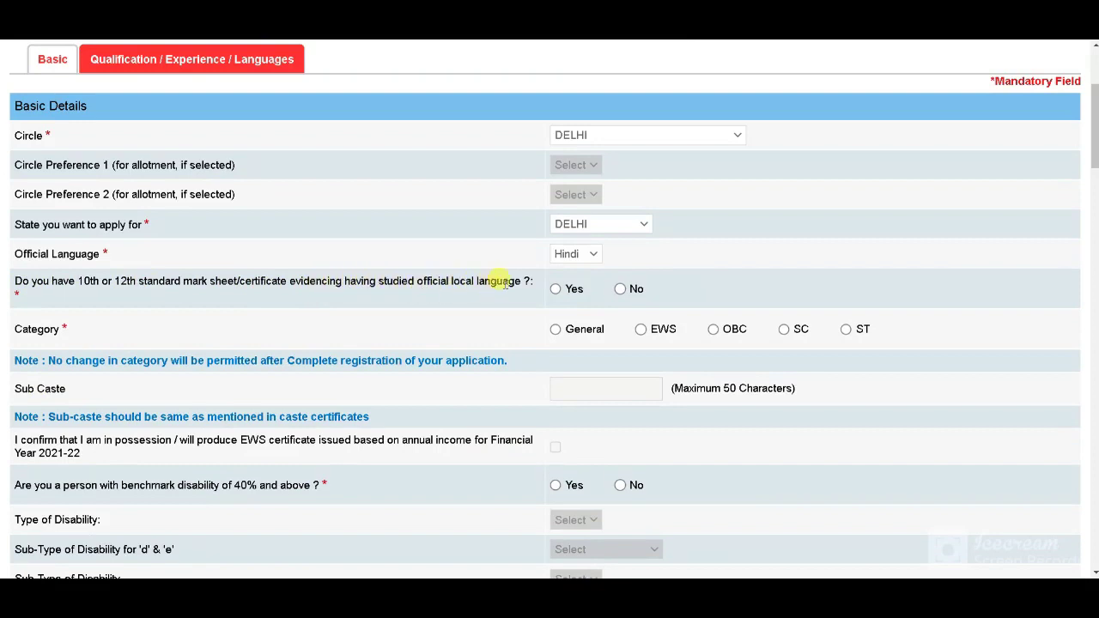
{"action": "left_click", "coordinate": [555, 290]}
{"action": "left_click", "coordinate": [599, 335]}
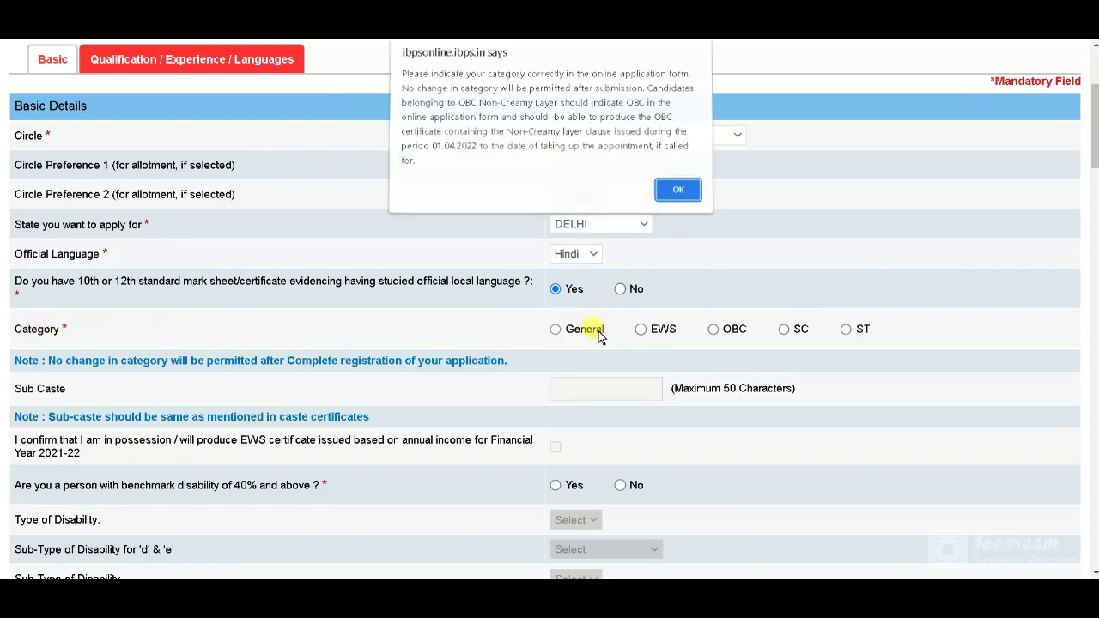
{"action": "left_click", "coordinate": [677, 192]}
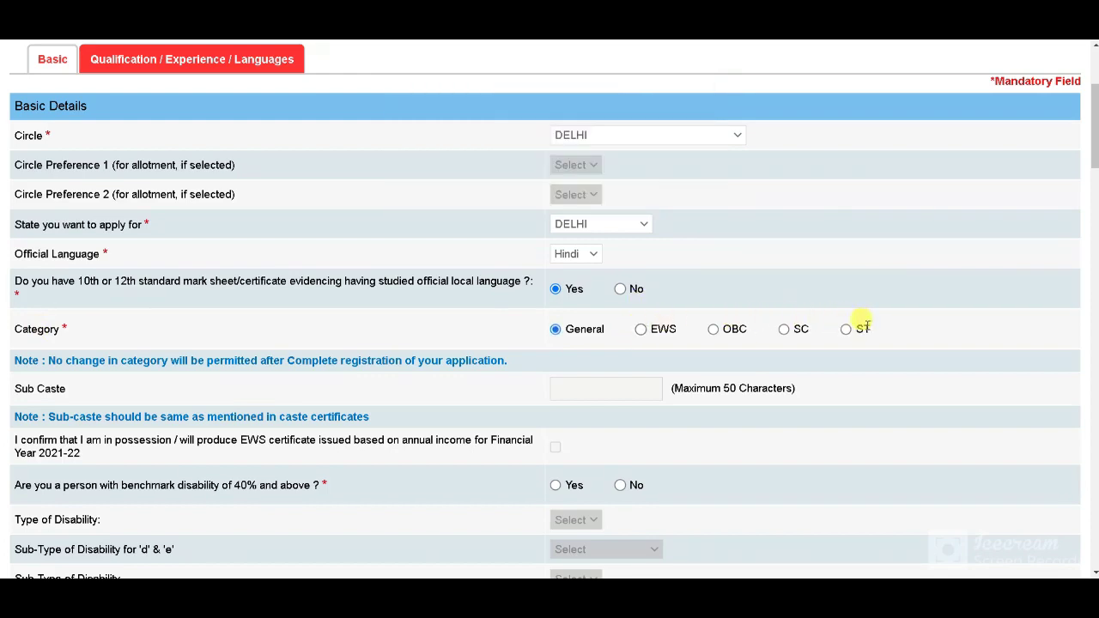
{"action": "scroll", "coordinate": [266, 377], "scroll_direction": "down", "scroll_amount": 1}
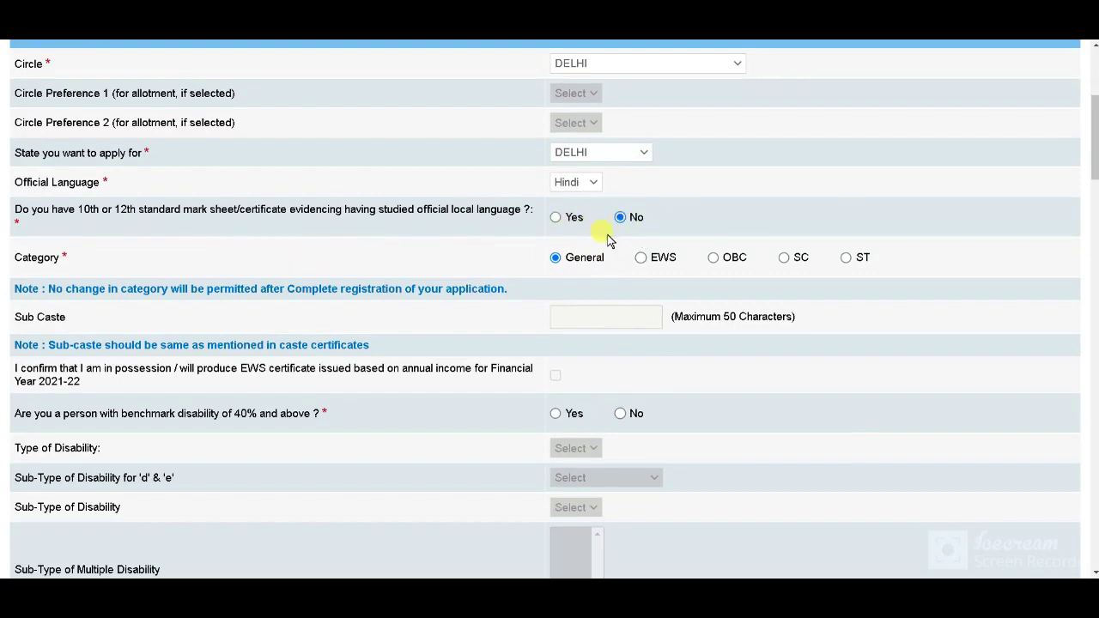
Step: Declare a benchmark disability of 40% and above, with type VI and sub-type B – Blindness
{"action": "scroll", "coordinate": [535, 289], "scroll_direction": "down", "scroll_amount": 1}
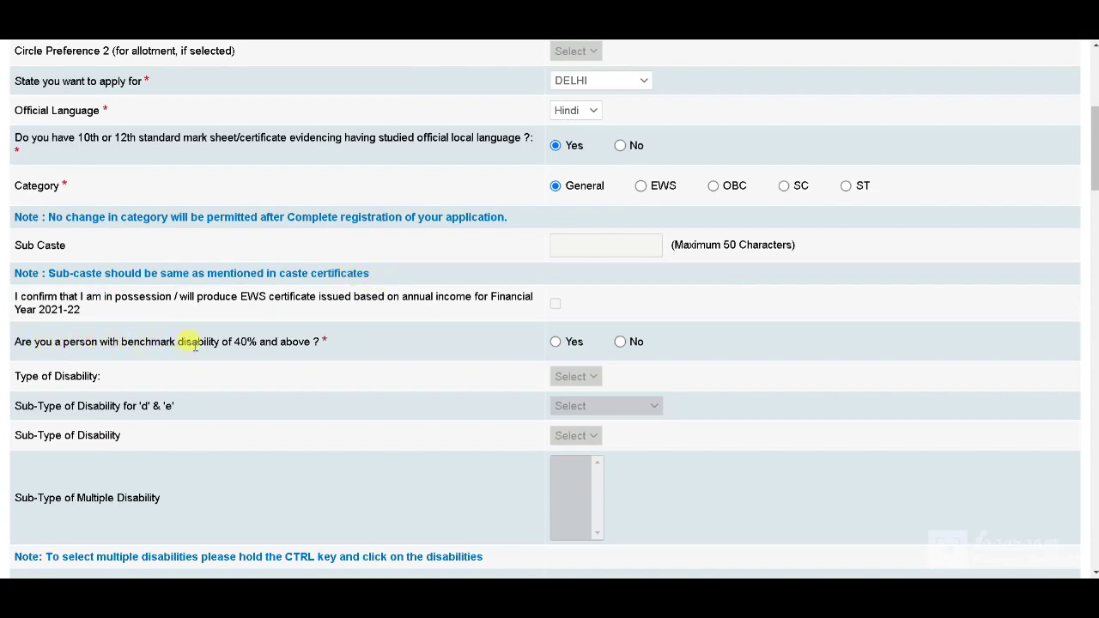
{"action": "left_click", "coordinate": [555, 342]}
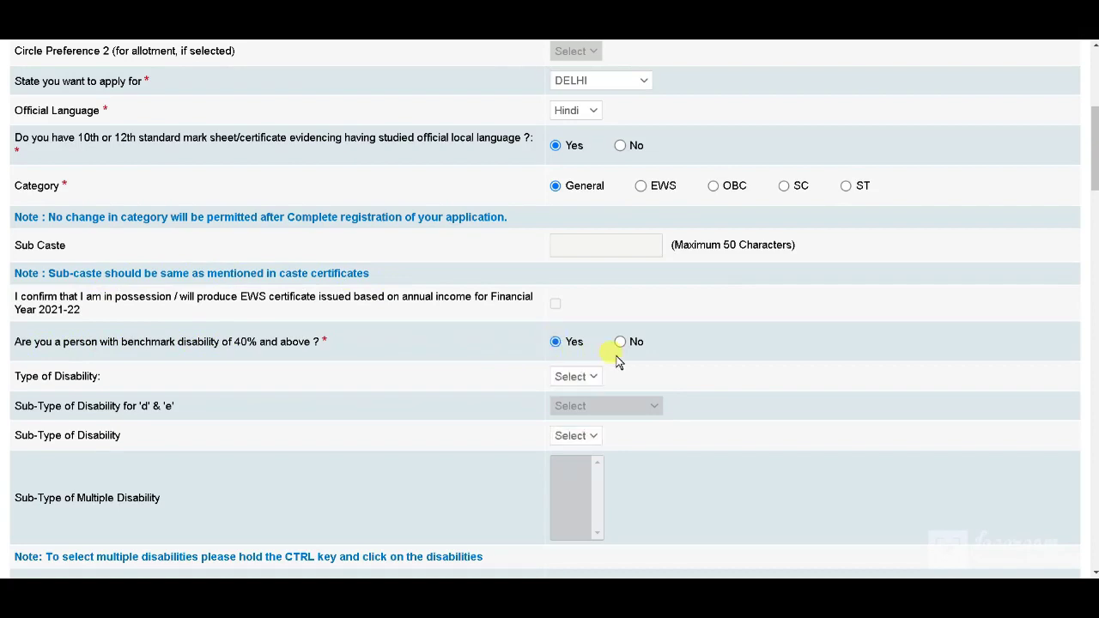
{"action": "left_click", "coordinate": [586, 379]}
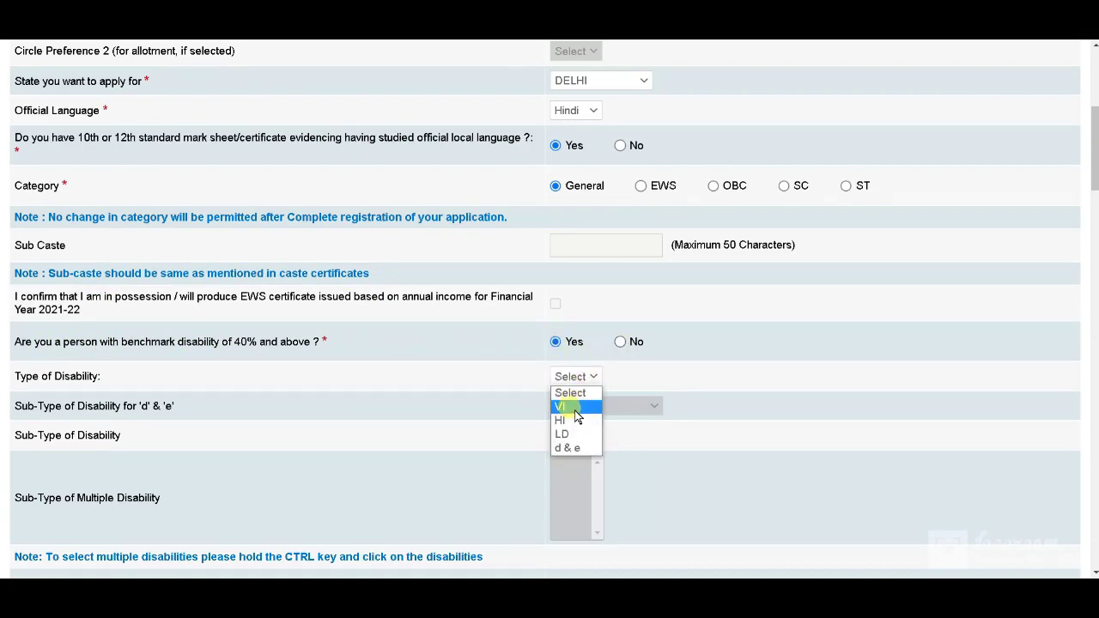
{"action": "left_click", "coordinate": [576, 409]}
{"action": "left_click", "coordinate": [669, 147]}
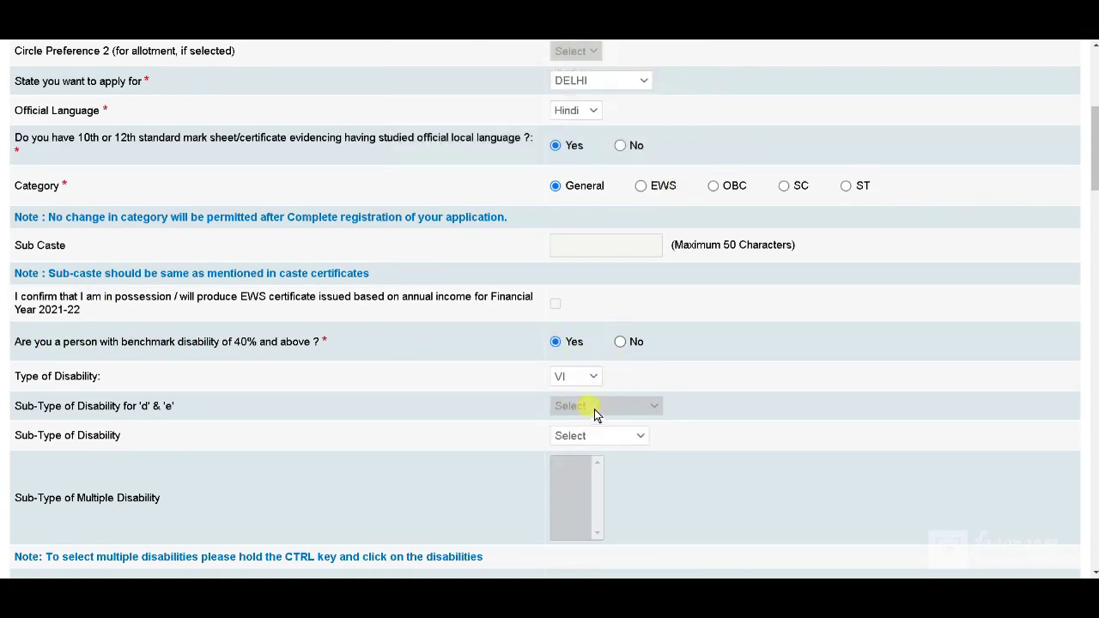
{"action": "scroll", "coordinate": [615, 423], "scroll_direction": "down", "scroll_amount": 1}
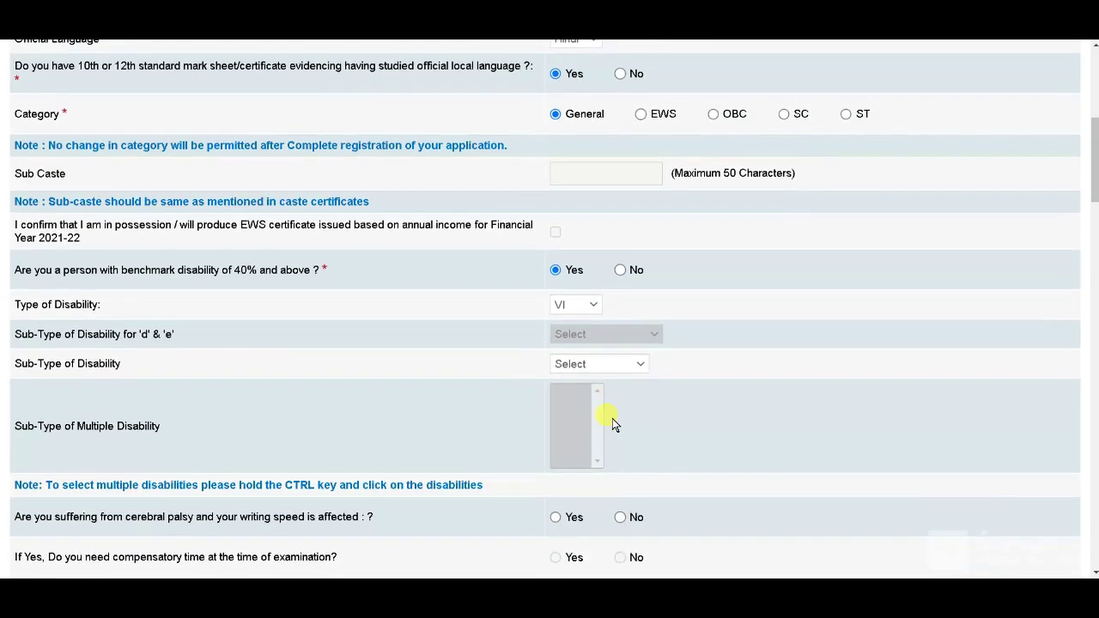
{"action": "left_click", "coordinate": [591, 362]}
{"action": "left_click", "coordinate": [572, 396]}
Step: Answer Yes to the cerebral palsy, dominant hand, compensatory time and scribe questions, and accept the Guidelines for Scribe
{"action": "scroll", "coordinate": [573, 396], "scroll_direction": "down", "scroll_amount": 2}
{"action": "scroll", "coordinate": [191, 386], "scroll_direction": "down", "scroll_amount": 2}
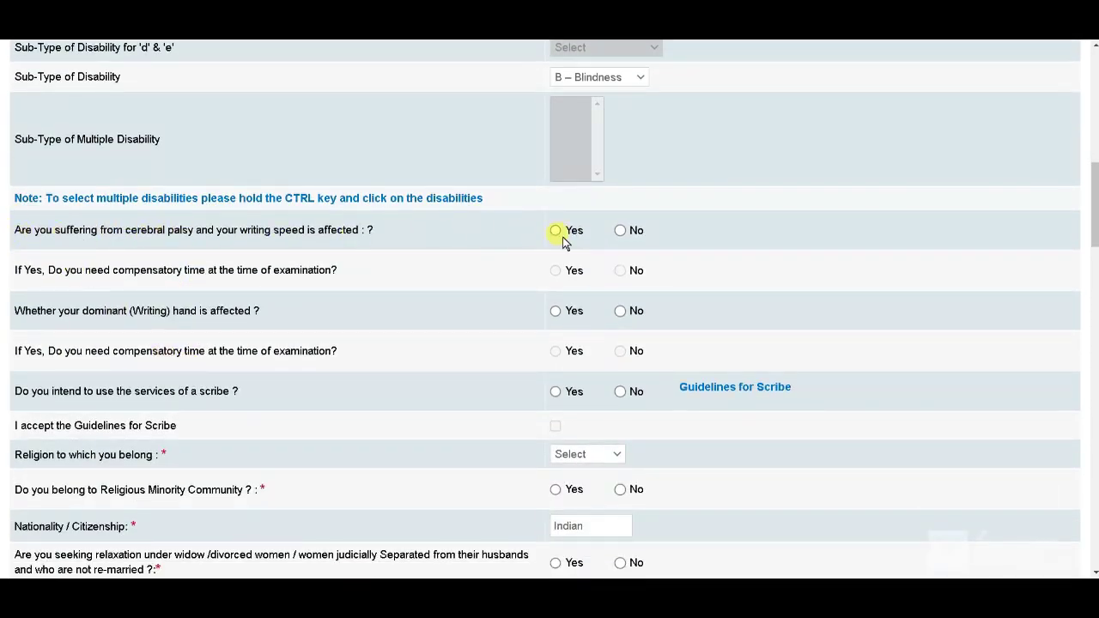
{"action": "left_click", "coordinate": [555, 231]}
{"action": "left_click", "coordinate": [555, 312]}
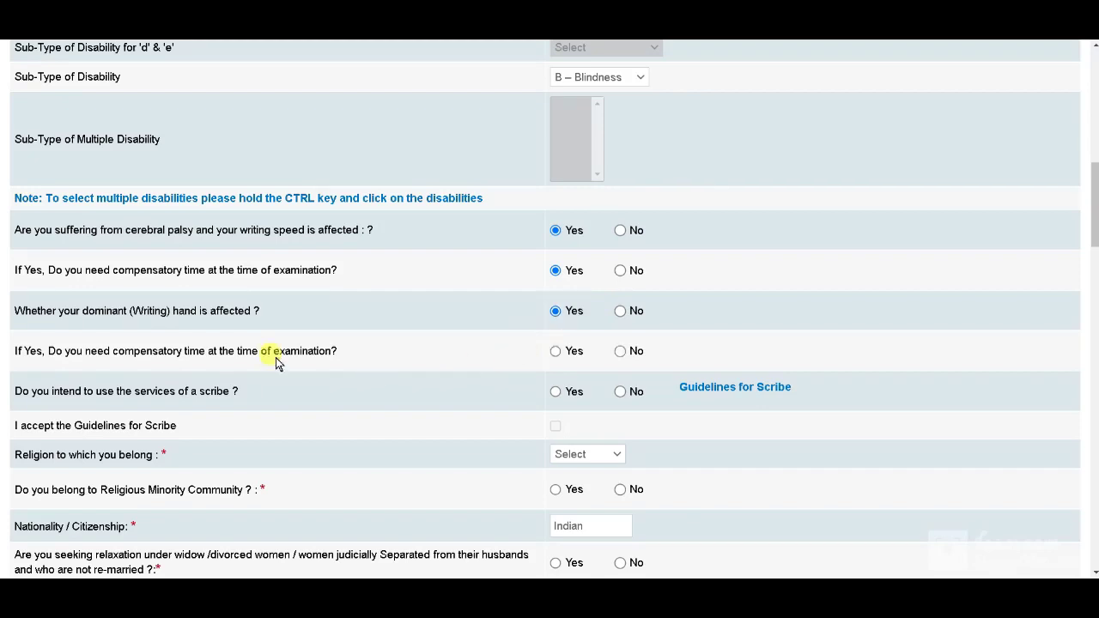
{"action": "left_click", "coordinate": [555, 351]}
{"action": "scroll", "coordinate": [406, 430], "scroll_direction": "down", "scroll_amount": 1}
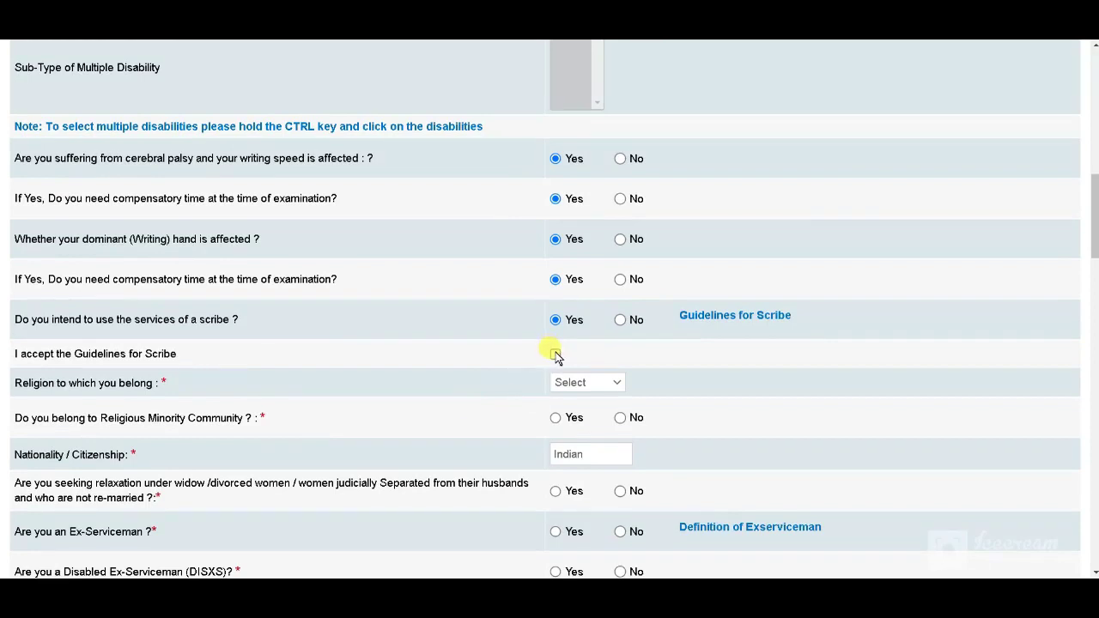
{"action": "left_click", "coordinate": [555, 354]}
Step: Set the religion to Hindu and answer No to belonging to a religious minority community
{"action": "scroll", "coordinate": [640, 355], "scroll_direction": "down", "scroll_amount": 1}
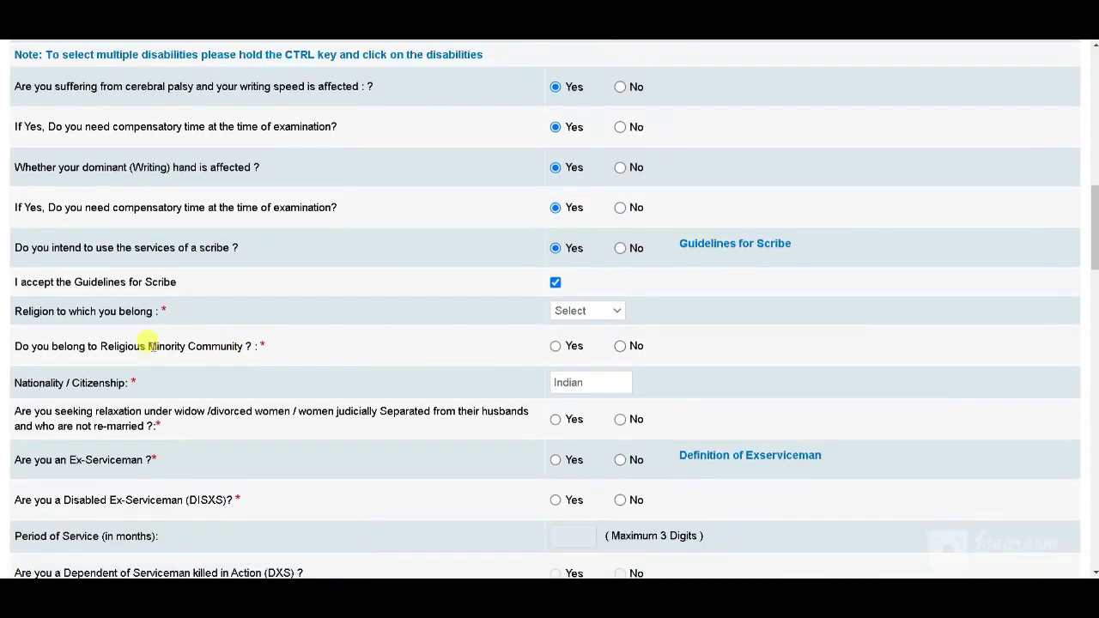
{"action": "left_click", "coordinate": [569, 311]}
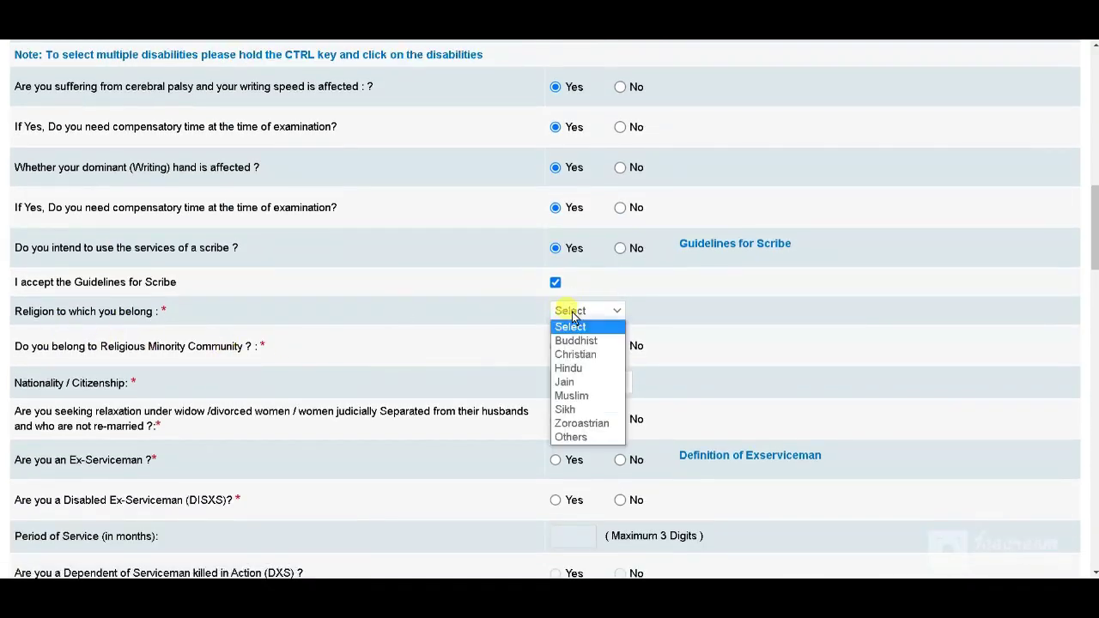
{"action": "left_click", "coordinate": [567, 368]}
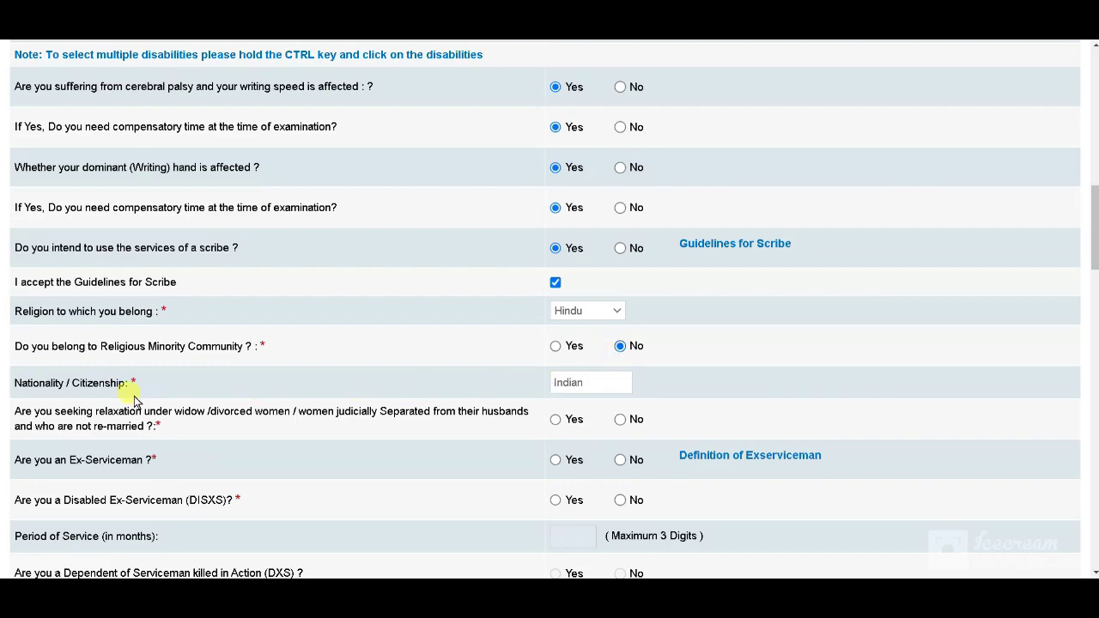
Step: Answer Yes to the widow/divorced women relaxation, Ex-Serviceman and Disabled Ex-Serviceman questions
{"action": "scroll", "coordinate": [558, 335], "scroll_direction": "down", "scroll_amount": 3}
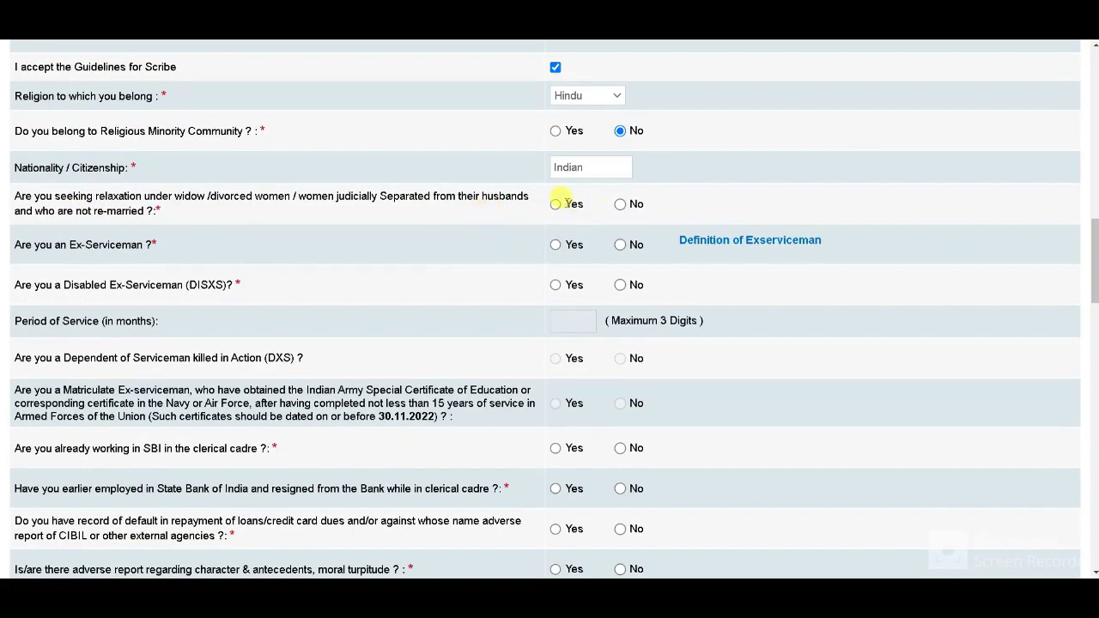
{"action": "left_click", "coordinate": [555, 204]}
{"action": "left_click", "coordinate": [580, 250]}
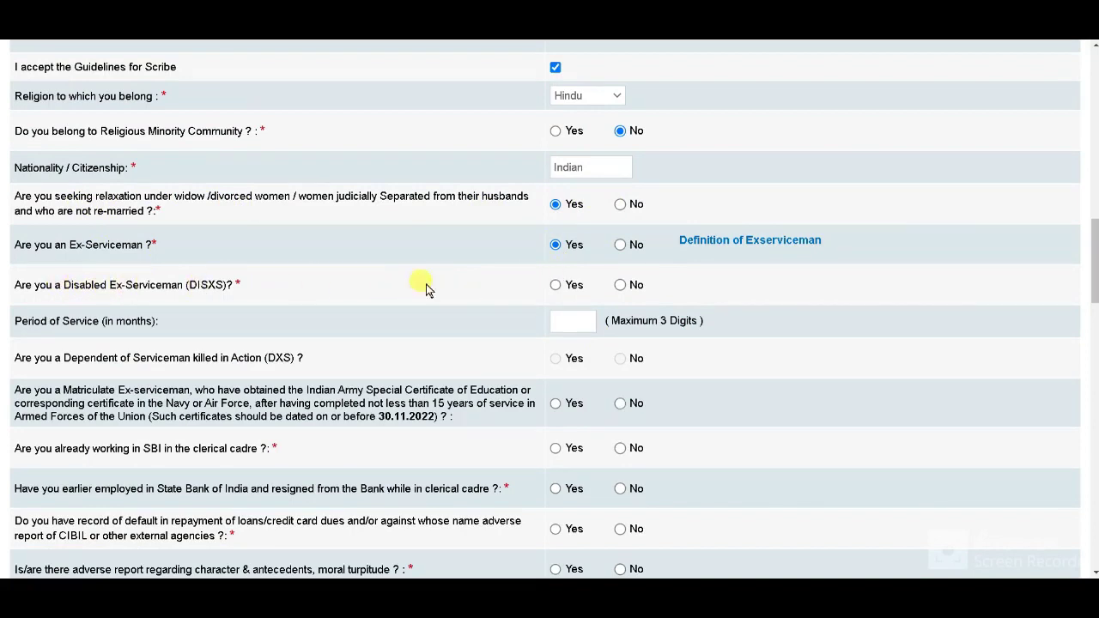
{"action": "left_click", "coordinate": [556, 286]}
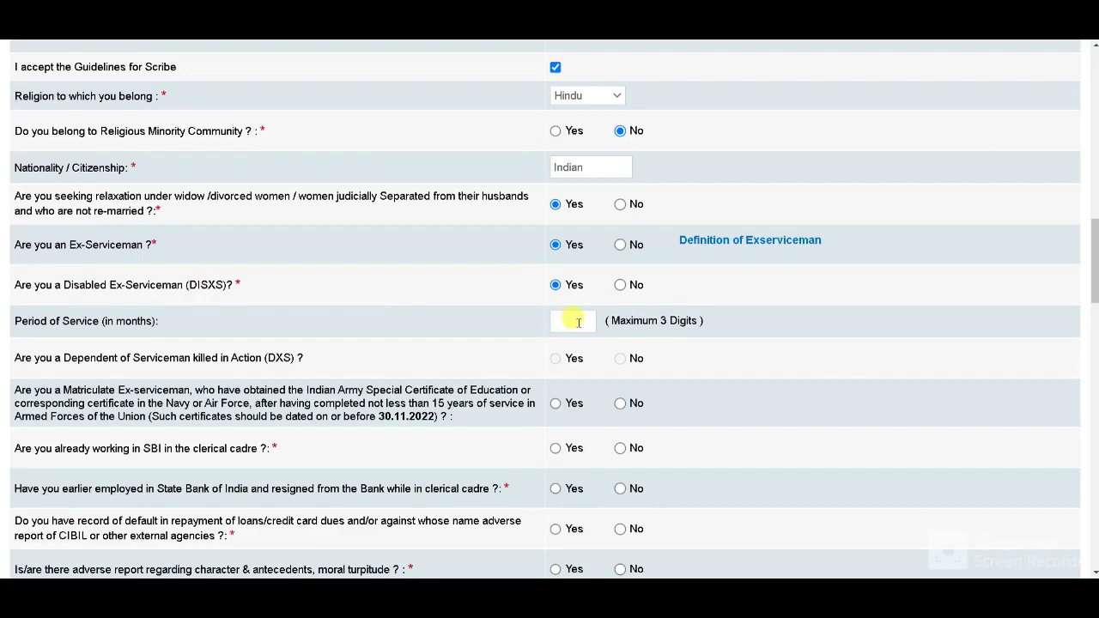
Step: Change the Disabled Ex-Serviceman answer to No, and answer Yes to the Matriculate Ex-serviceman and already working in SBI clerical cadre questions
{"action": "scroll", "coordinate": [569, 324], "scroll_direction": "down", "scroll_amount": 1}
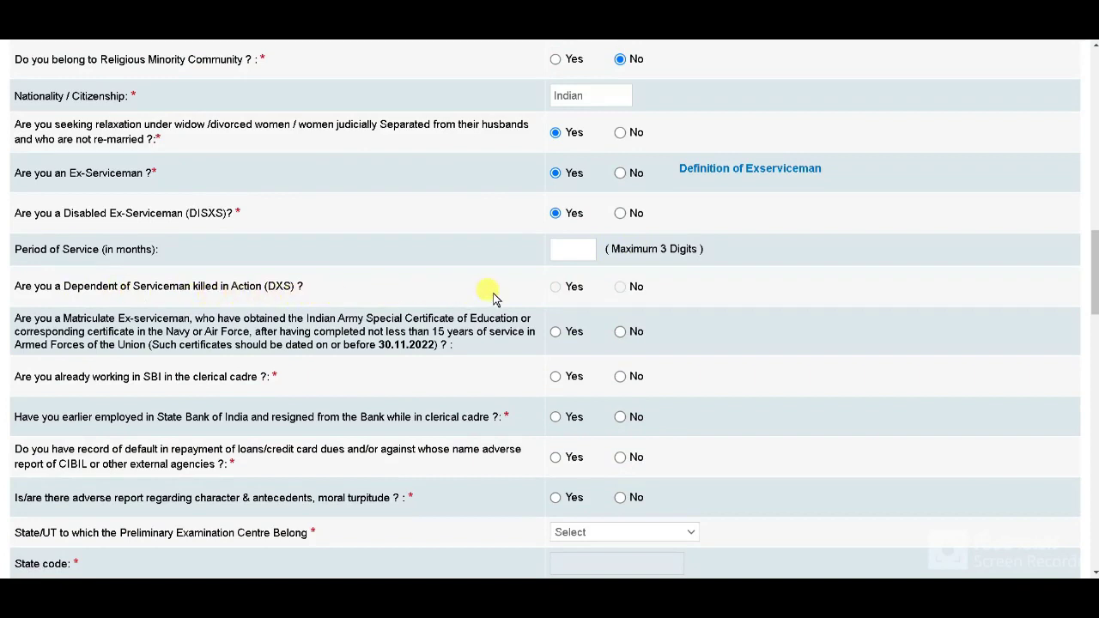
{"action": "key", "text": "Right"}
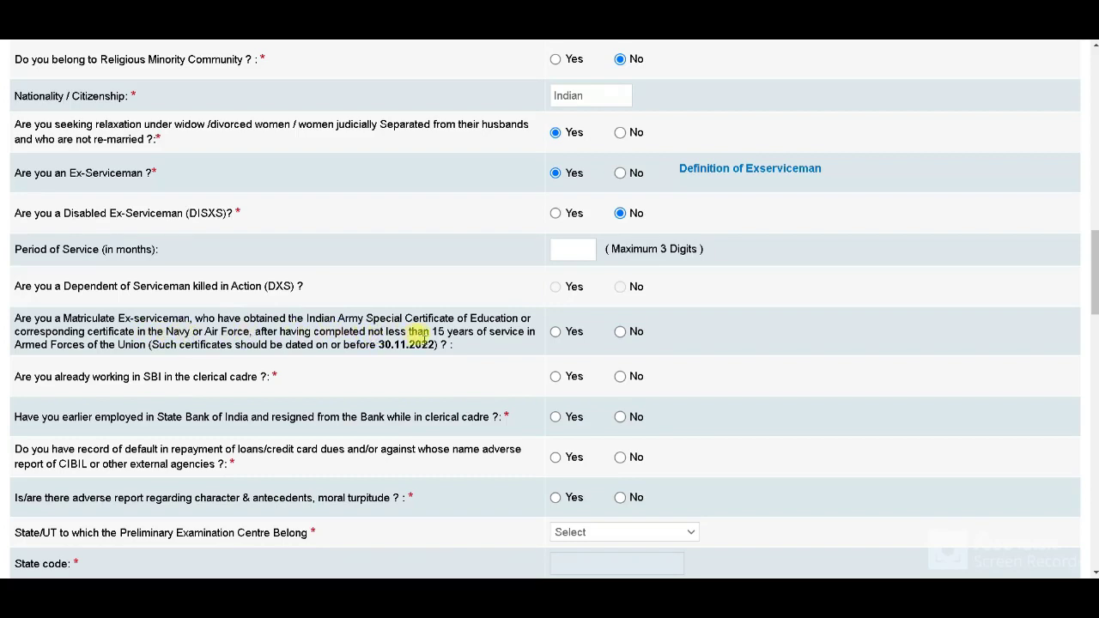
{"action": "left_click", "coordinate": [555, 332]}
{"action": "left_click", "coordinate": [555, 377]}
Step: Answer No to the earlier State Bank of India employment, loan repayment default and adverse character report questions
{"action": "scroll", "coordinate": [300, 421], "scroll_direction": "down", "scroll_amount": 1}
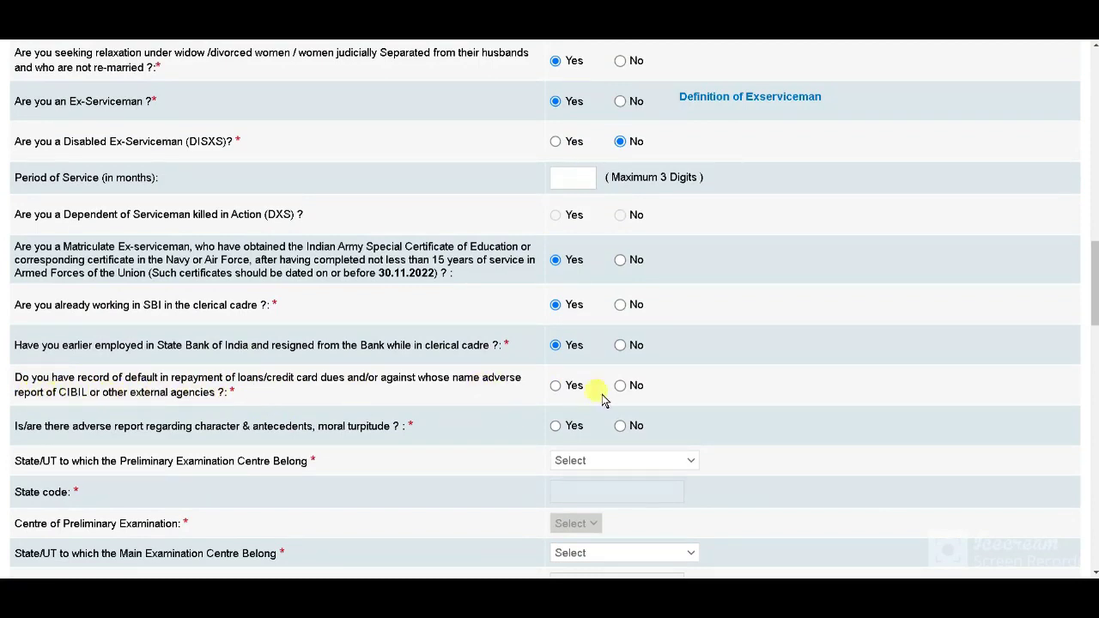
{"action": "left_click", "coordinate": [556, 386]}
{"action": "scroll", "coordinate": [25, 421], "scroll_direction": "down", "scroll_amount": 2}
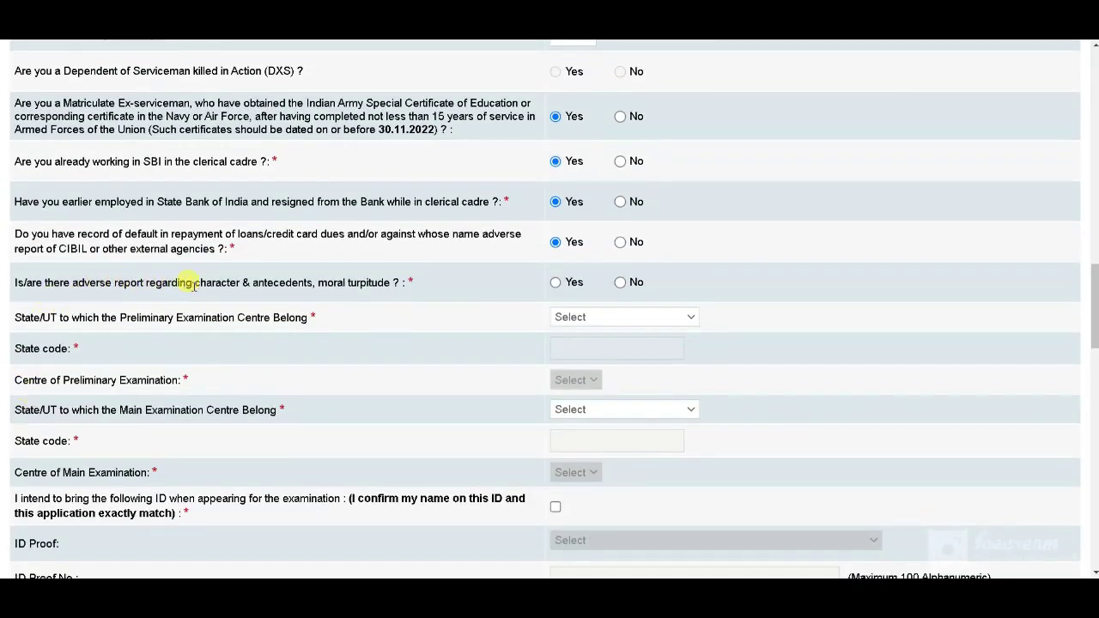
{"action": "left_click", "coordinate": [620, 282]}
{"action": "left_click", "coordinate": [620, 242]}
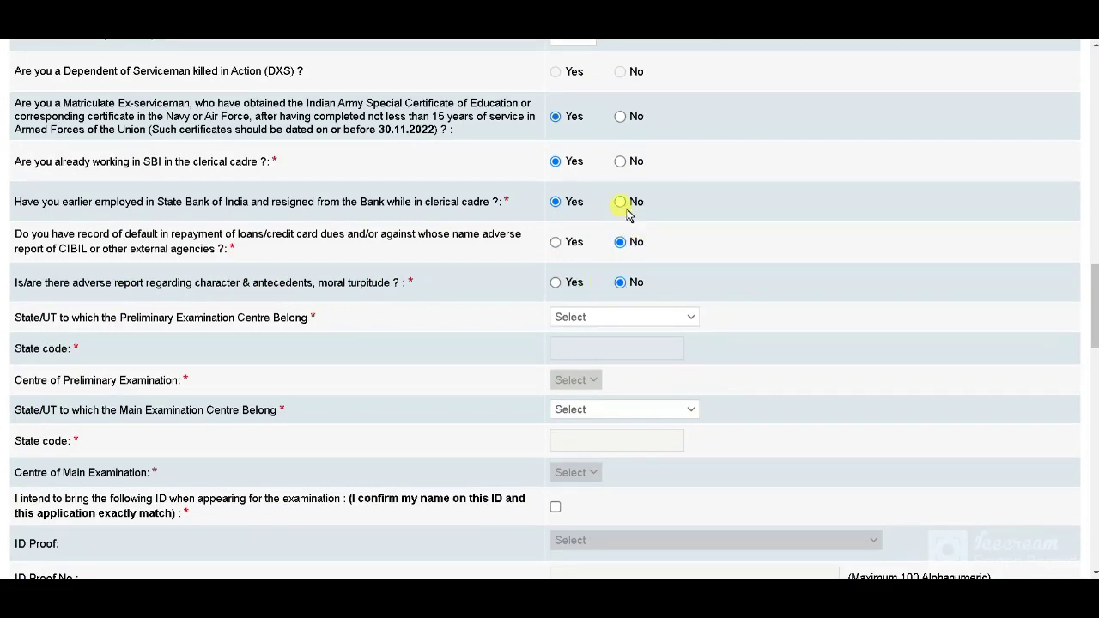
{"action": "left_click", "coordinate": [619, 203]}
{"action": "left_click", "coordinate": [619, 242]}
Step: Set the Preliminary Examination state to Delhi -NCR and its centre to Delhi NCR (All NCR cities)
{"action": "left_click", "coordinate": [612, 319]}
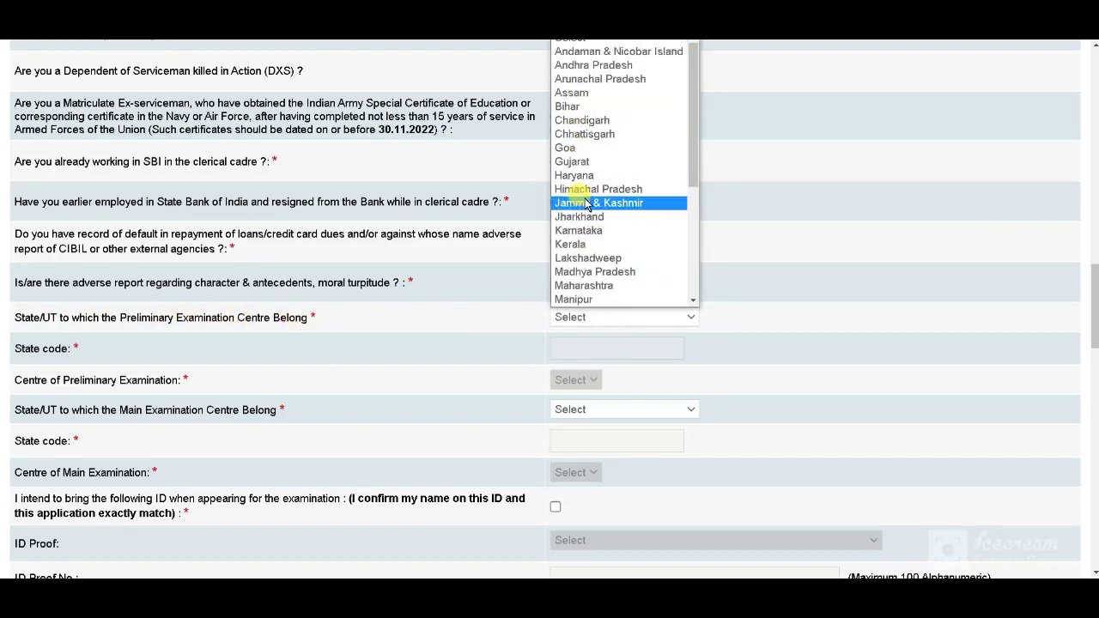
{"action": "scroll", "coordinate": [601, 151], "scroll_direction": "down", "scroll_amount": 5}
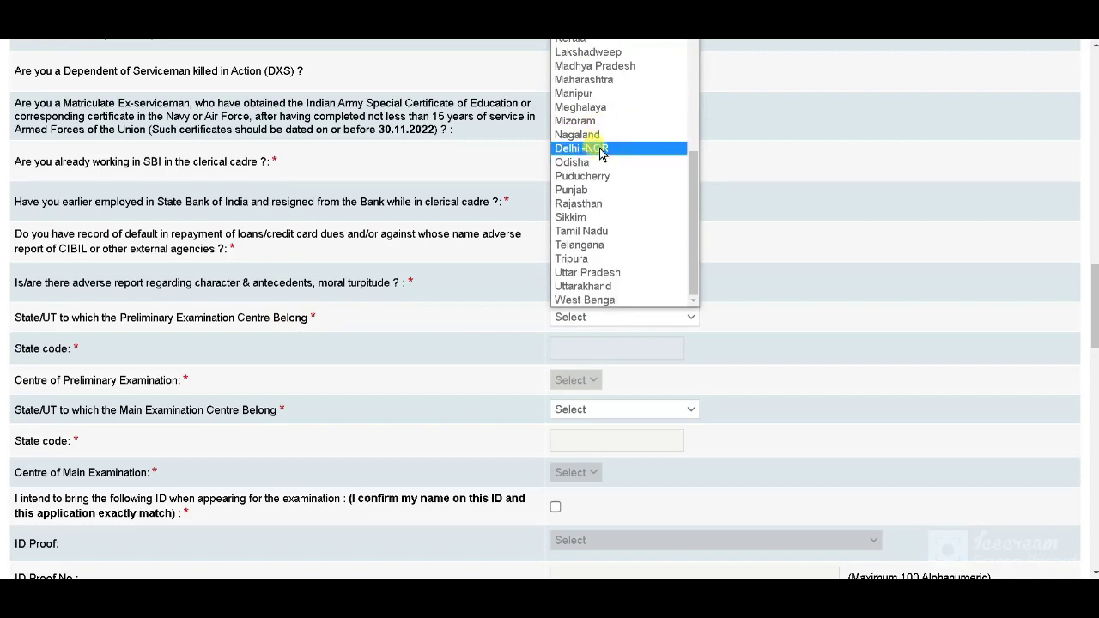
{"action": "left_click", "coordinate": [598, 151]}
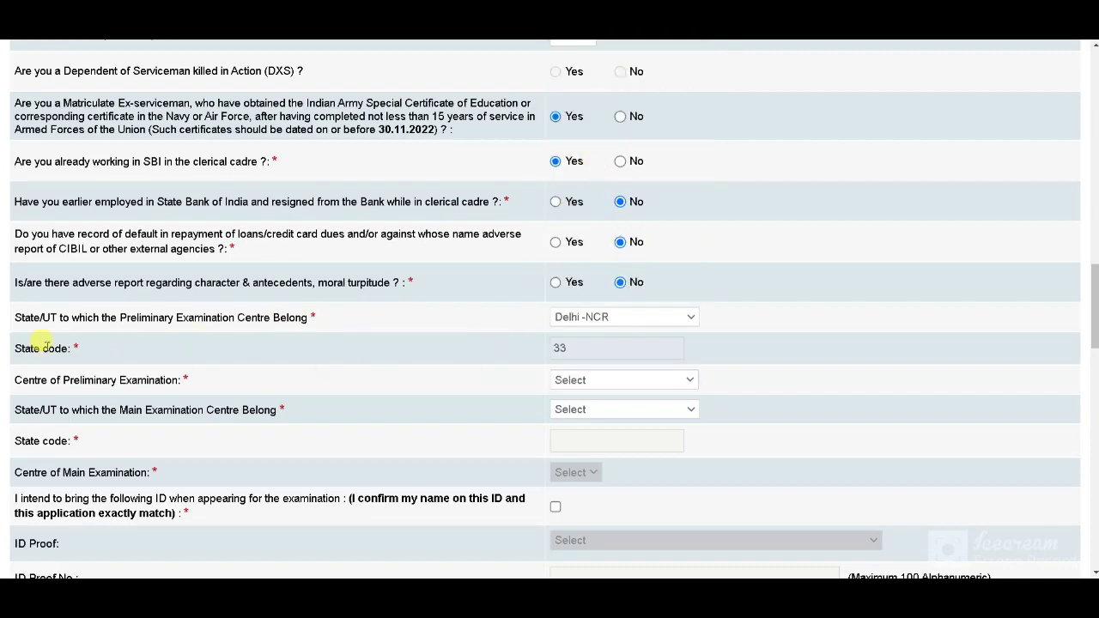
{"action": "scroll", "coordinate": [136, 381], "scroll_direction": "down", "scroll_amount": 1}
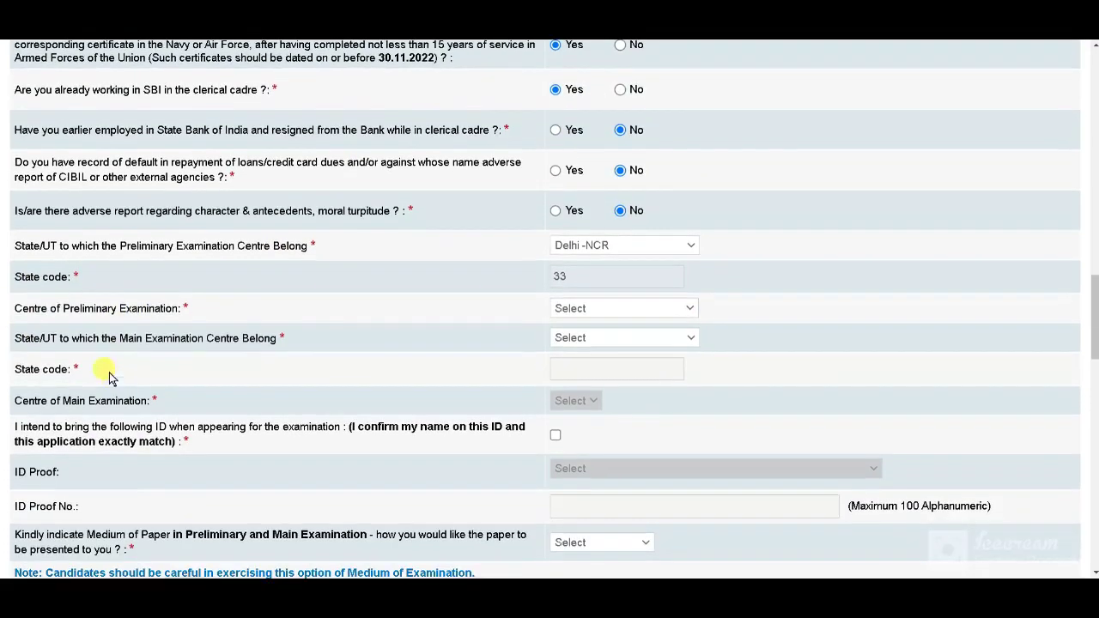
{"action": "left_click", "coordinate": [579, 308]}
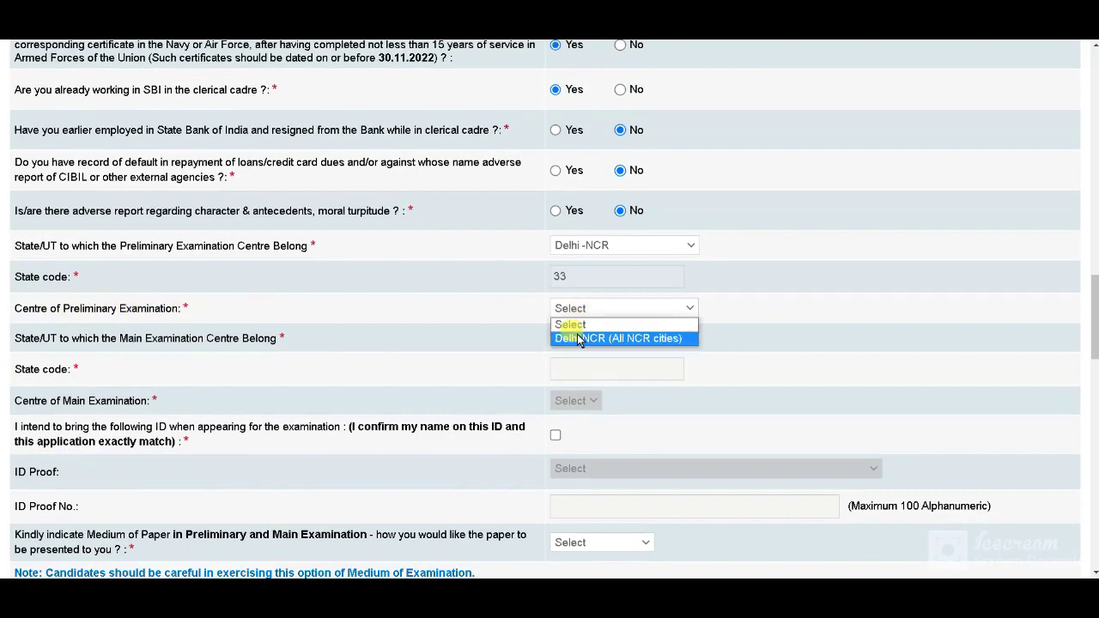
{"action": "left_click", "coordinate": [580, 339]}
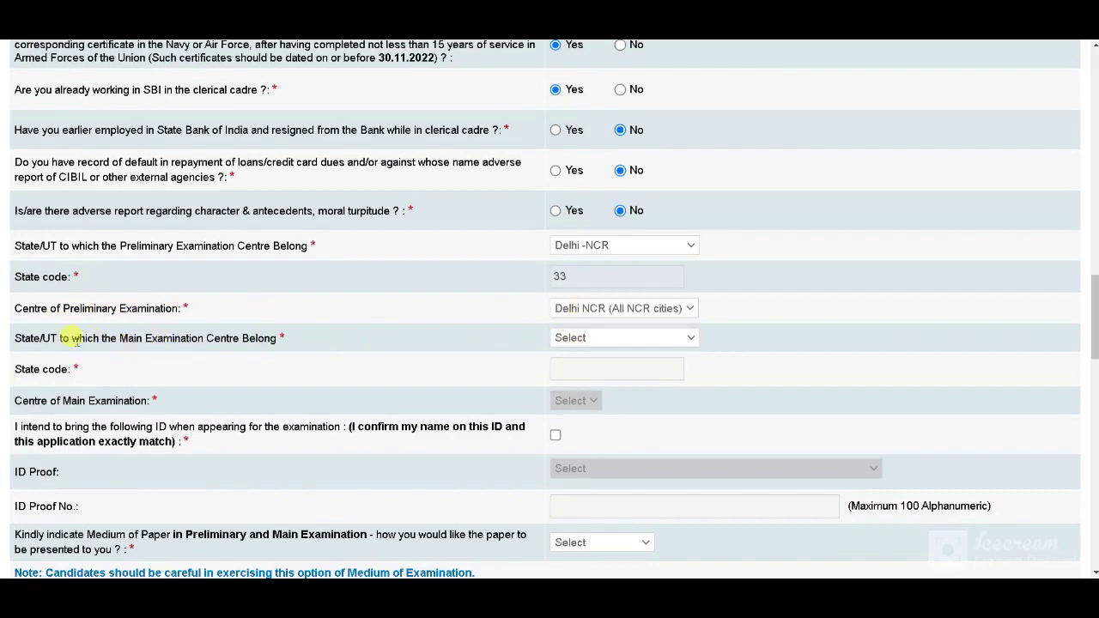
Step: Set the Main Examination state to Delhi -NCR and its centre to Delhi NCR (All NCR cities)
{"action": "left_click", "coordinate": [643, 336]}
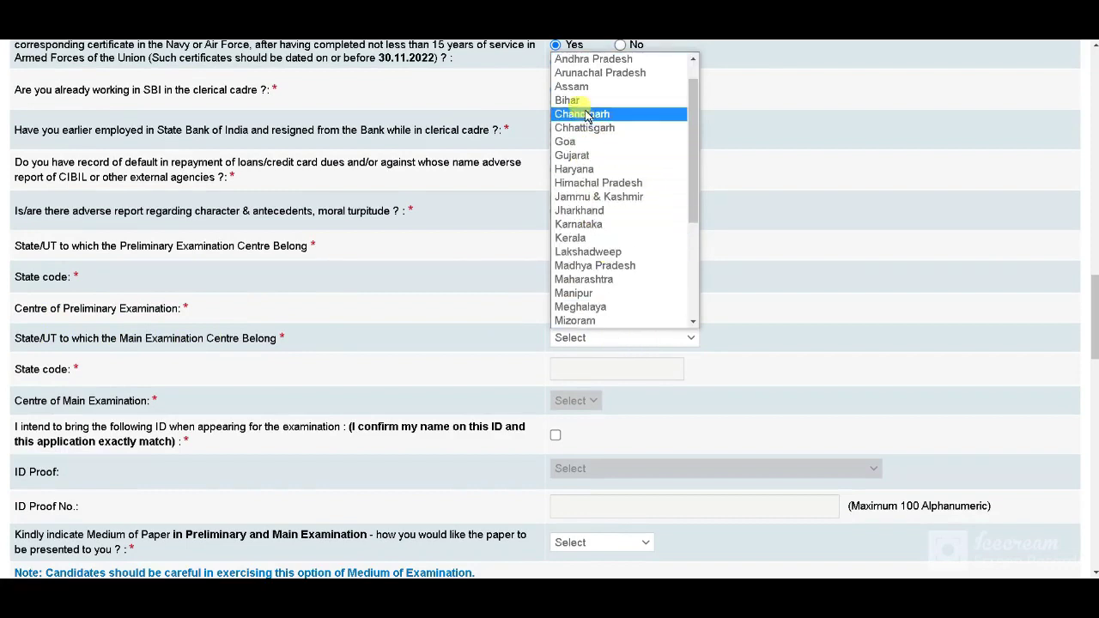
{"action": "scroll", "coordinate": [583, 223], "scroll_direction": "down", "scroll_amount": 3}
{"action": "left_click", "coordinate": [580, 206]}
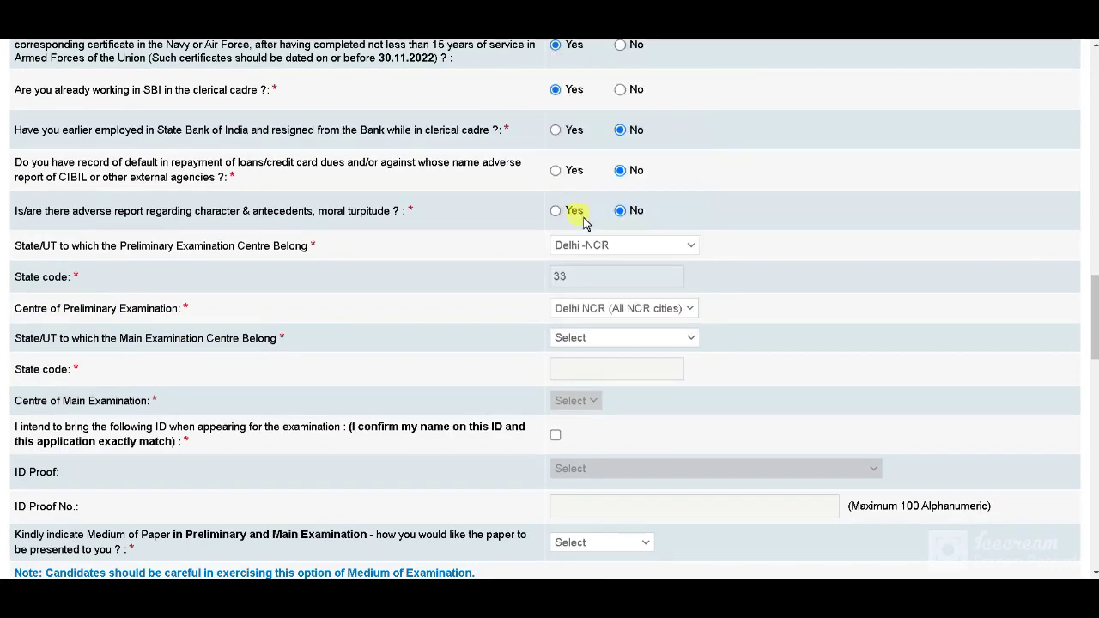
{"action": "left_click", "coordinate": [577, 406]}
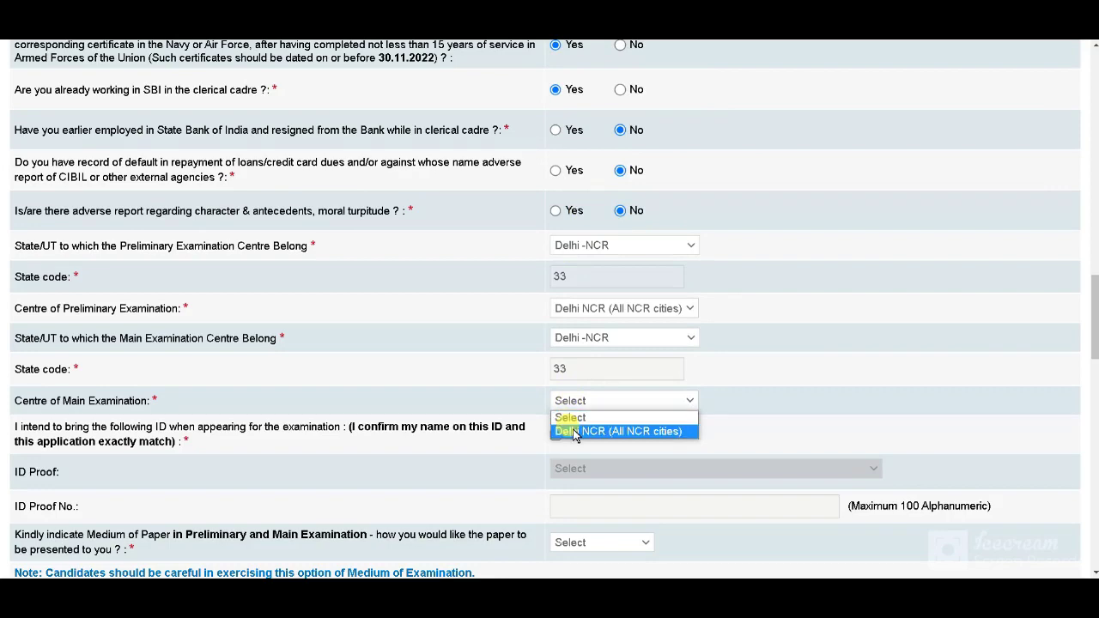
{"action": "left_click", "coordinate": [579, 432]}
Step: Accept the examination ID declaration with PAN Card as the ID proof, and set the medium of paper to English and Hindi
{"action": "scroll", "coordinate": [60, 343], "scroll_direction": "down", "scroll_amount": 2}
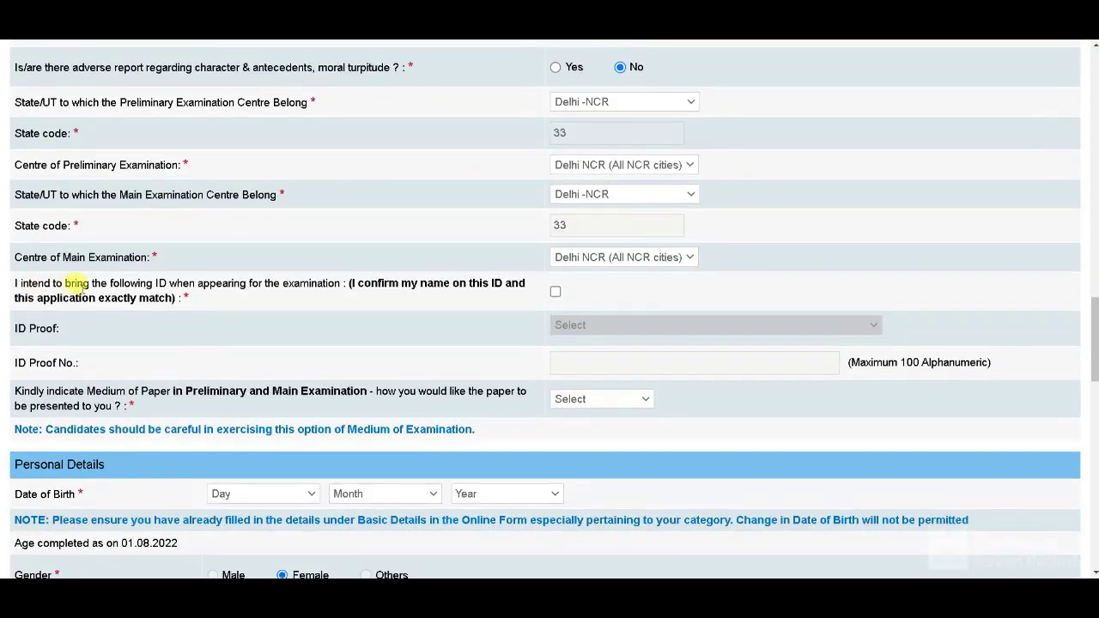
{"action": "left_click", "coordinate": [555, 292]}
{"action": "left_click", "coordinate": [596, 326]}
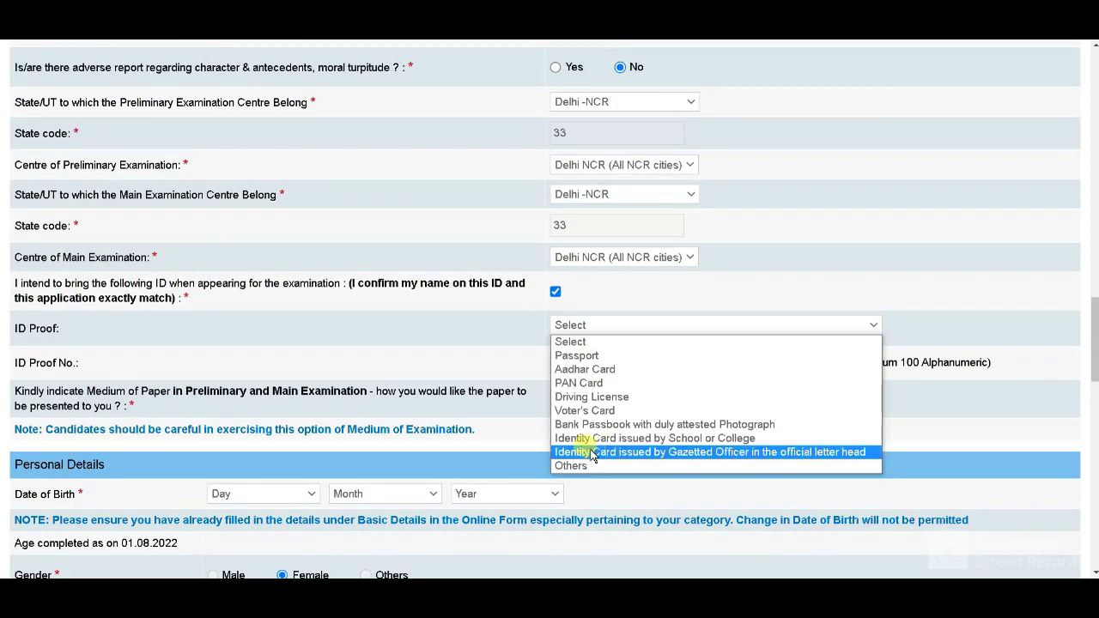
{"action": "left_click", "coordinate": [343, 369]}
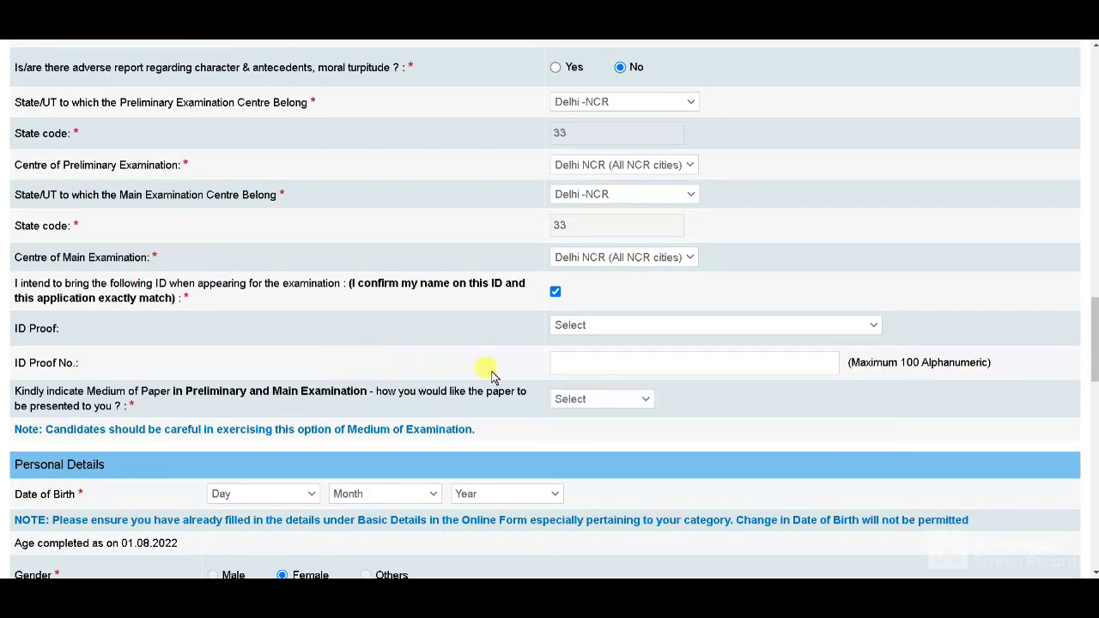
{"action": "left_click", "coordinate": [616, 324]}
{"action": "left_click", "coordinate": [598, 387]}
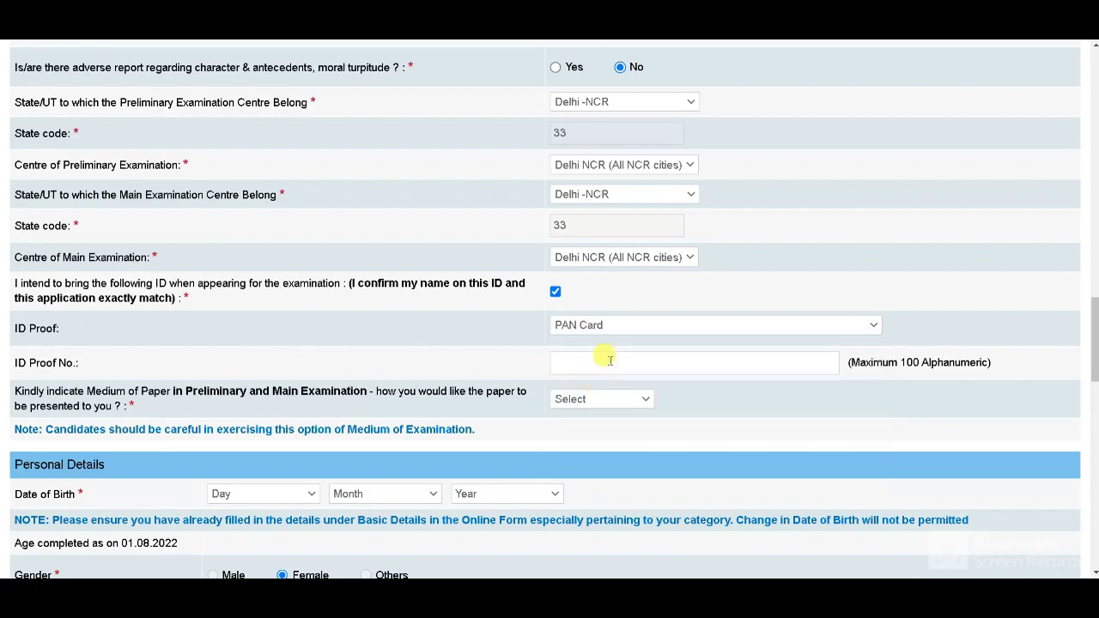
{"action": "left_click", "coordinate": [601, 361]}
{"action": "left_click", "coordinate": [568, 399]}
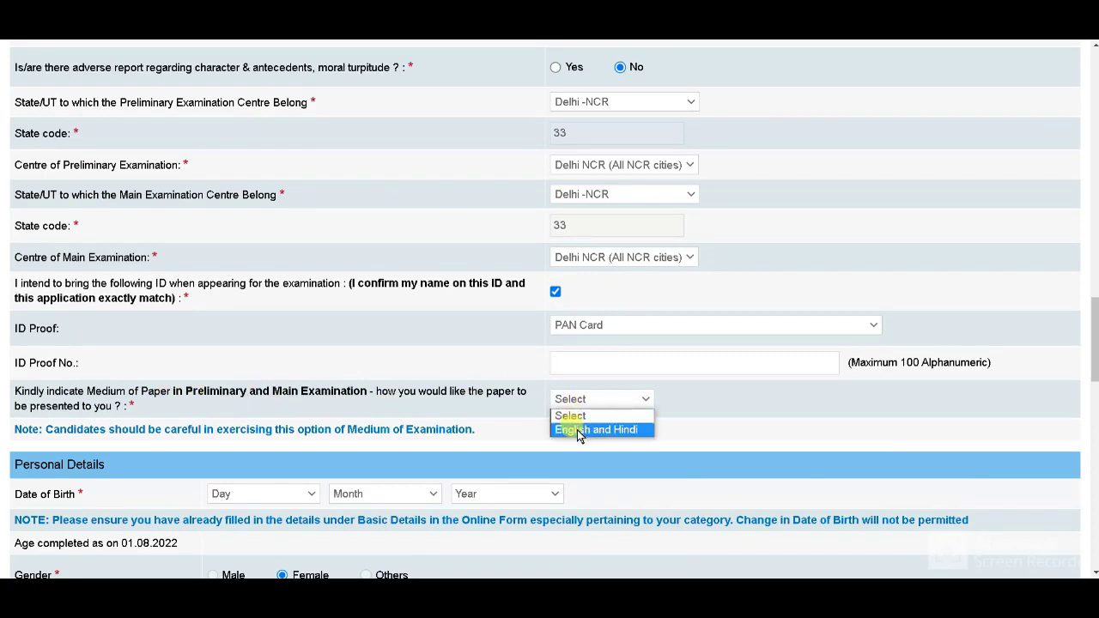
{"action": "left_click", "coordinate": [577, 429]}
Step: Select the candidate's day, month and year of birth in the Personal Details section
{"action": "scroll", "coordinate": [180, 392], "scroll_direction": "down", "scroll_amount": 1}
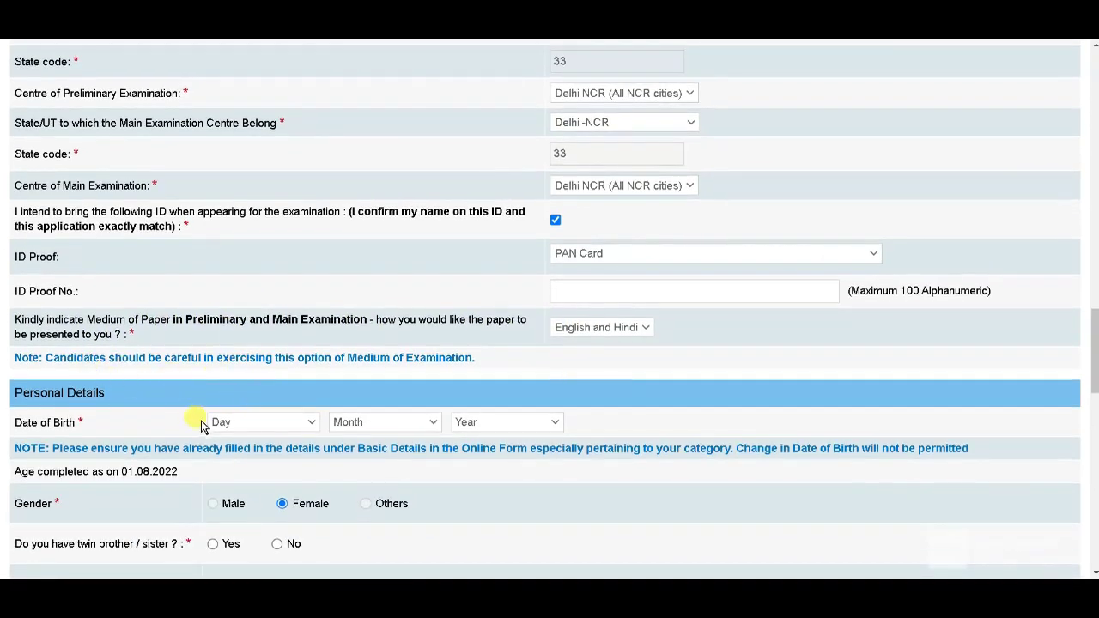
{"action": "scroll", "coordinate": [266, 425], "scroll_direction": "down", "scroll_amount": 2}
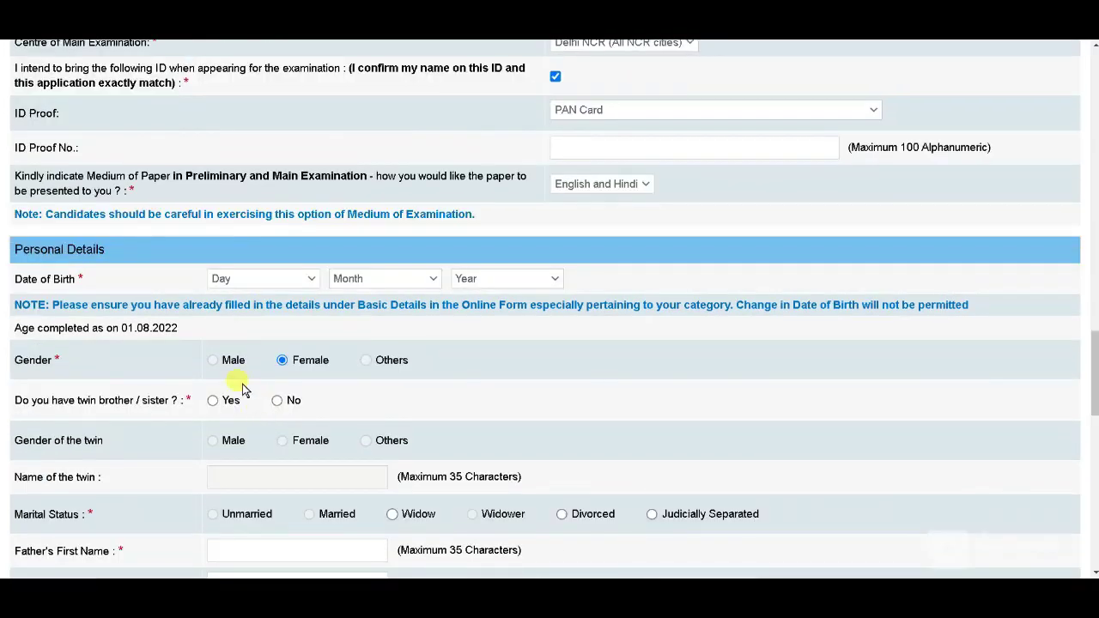
{"action": "left_click", "coordinate": [263, 278]}
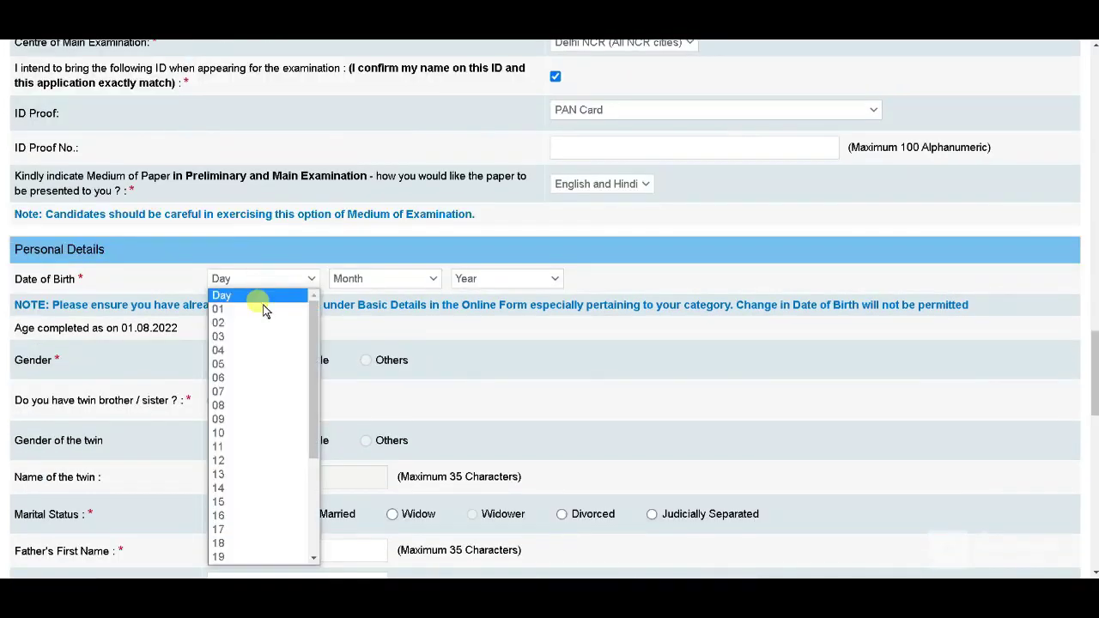
{"action": "left_click", "coordinate": [234, 364]}
{"action": "left_click", "coordinate": [365, 280]}
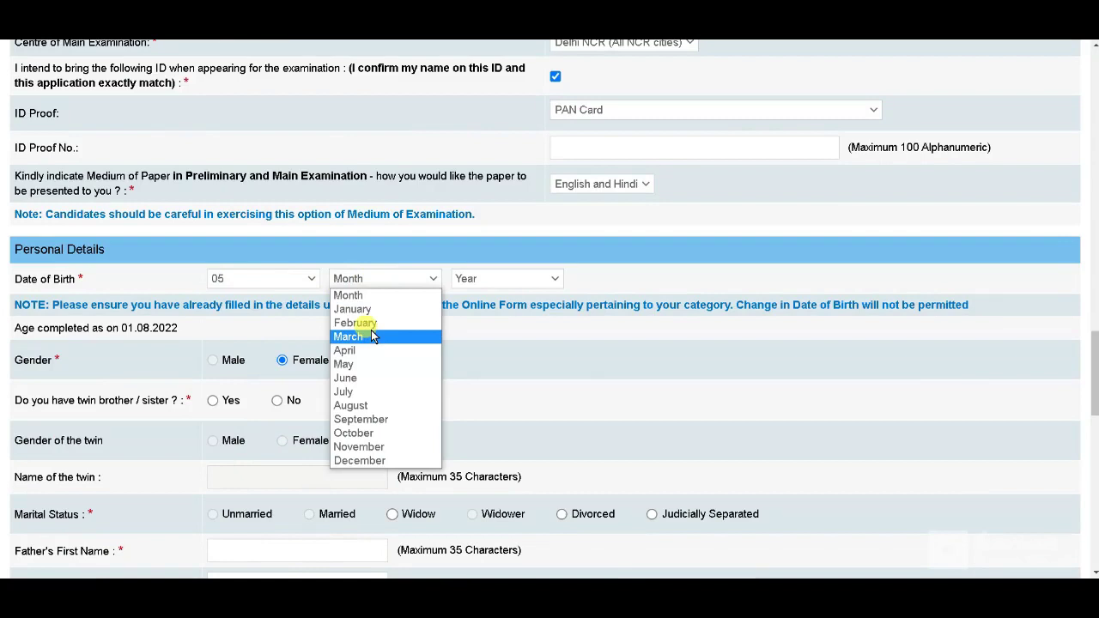
{"action": "left_click", "coordinate": [371, 336]}
{"action": "left_click", "coordinate": [485, 282]}
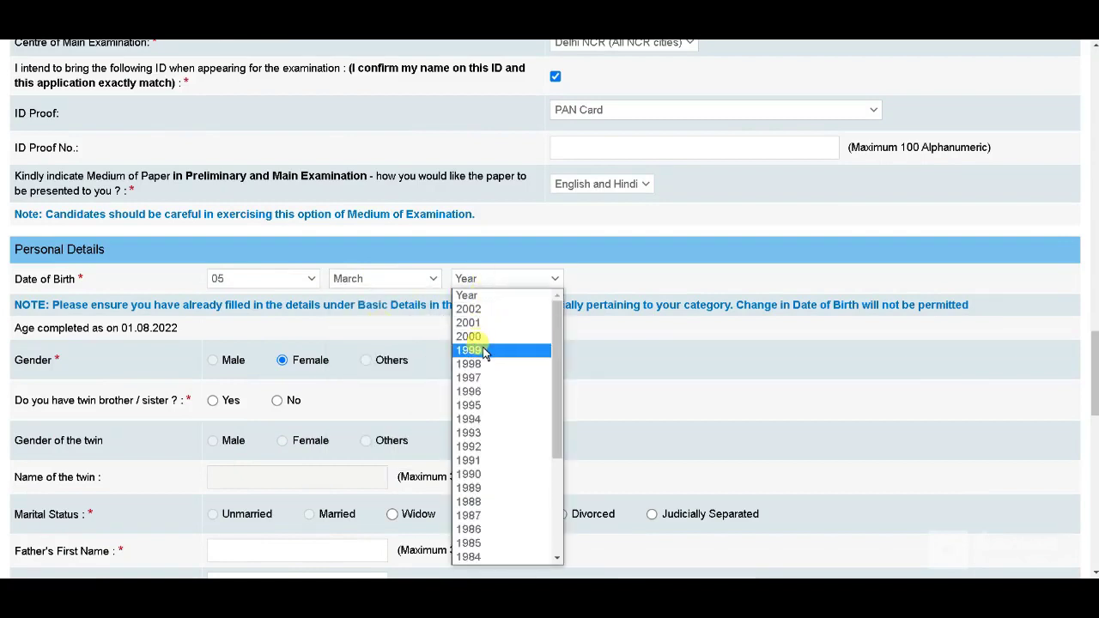
{"action": "left_click", "coordinate": [483, 378]}
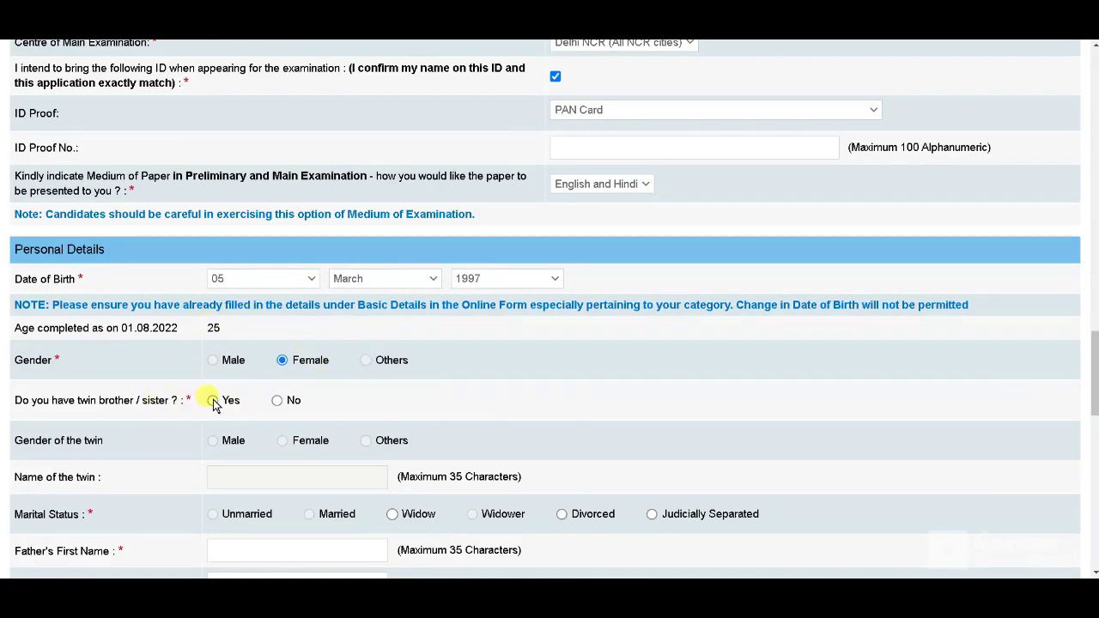
Step: Answer Yes to having a twin brother or sister and set the twin's gender to Male
{"action": "scroll", "coordinate": [230, 400], "scroll_direction": "down", "scroll_amount": 1}
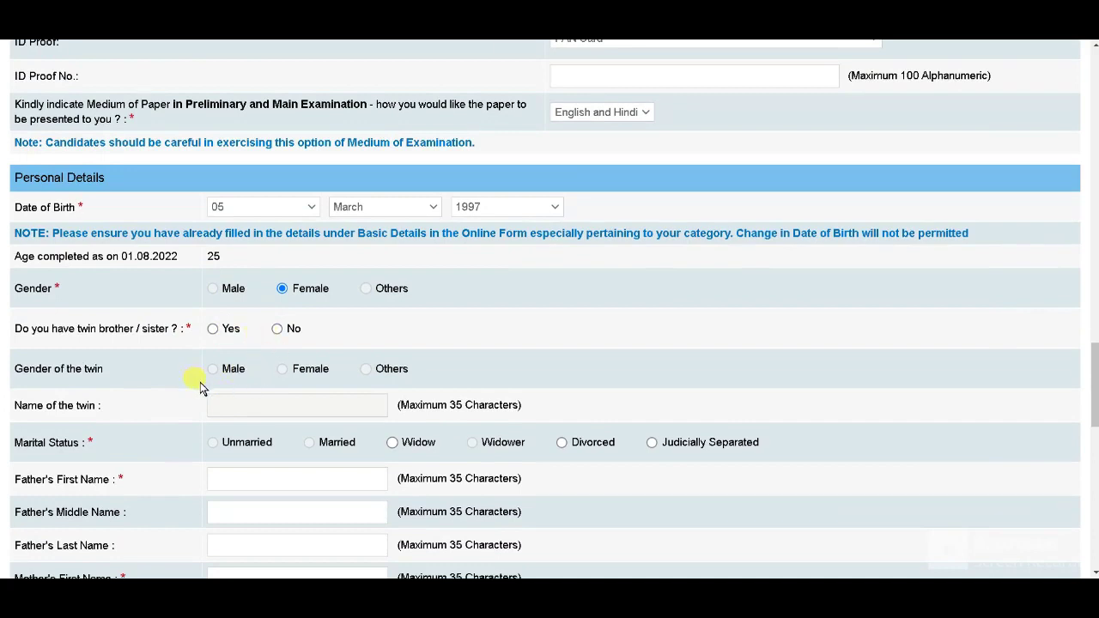
{"action": "scroll", "coordinate": [263, 313], "scroll_direction": "down", "scroll_amount": 1}
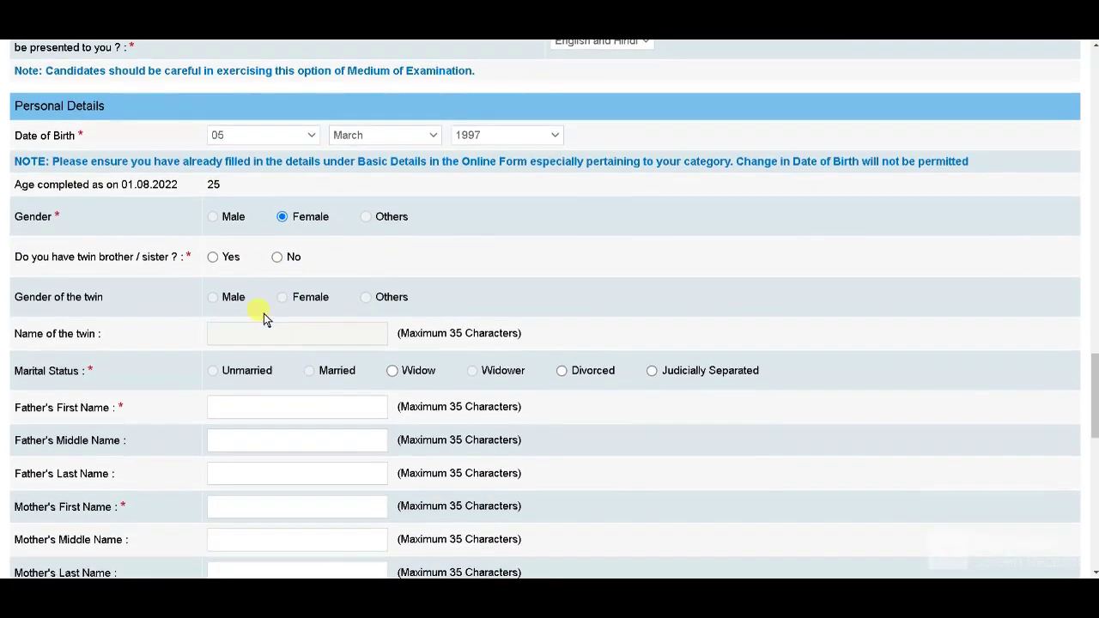
{"action": "left_click", "coordinate": [212, 257]}
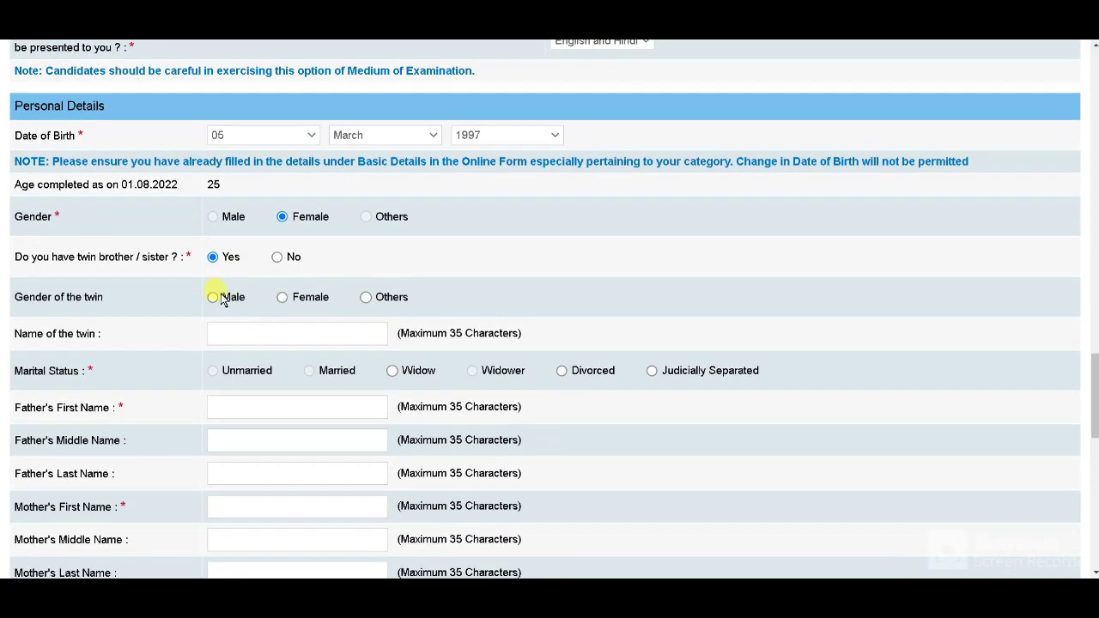
{"action": "left_click", "coordinate": [213, 298]}
{"action": "left_click", "coordinate": [269, 337]}
Step: Review the marital status, the parent and spouse name fields, and the correspondence and permanent address fields
{"action": "scroll", "coordinate": [292, 357], "scroll_direction": "down", "scroll_amount": 1}
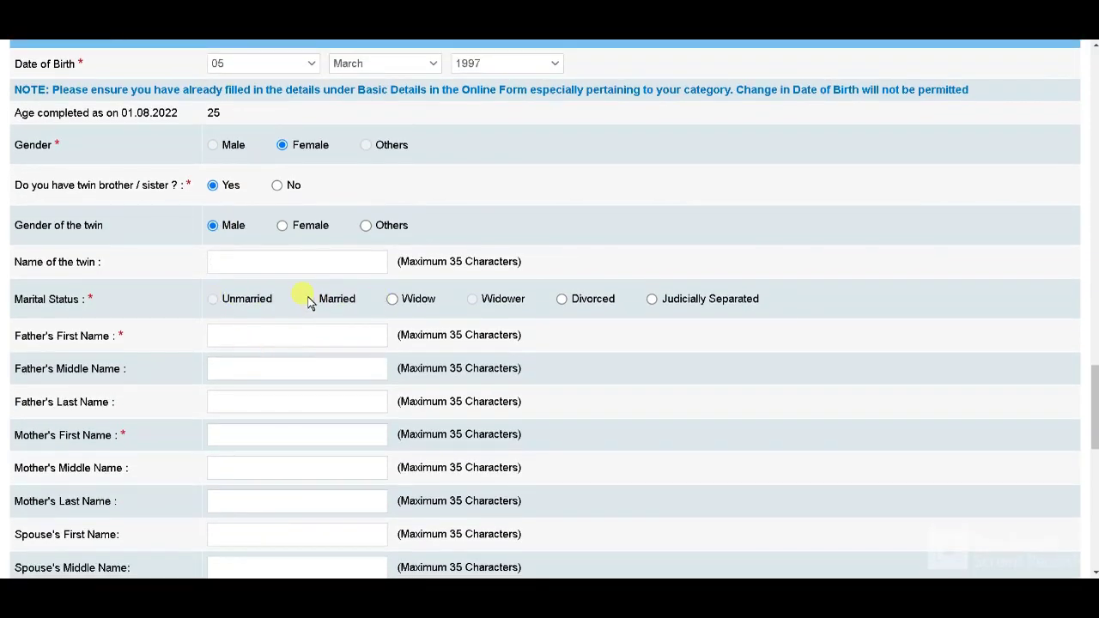
{"action": "scroll", "coordinate": [258, 319], "scroll_direction": "down", "scroll_amount": 1}
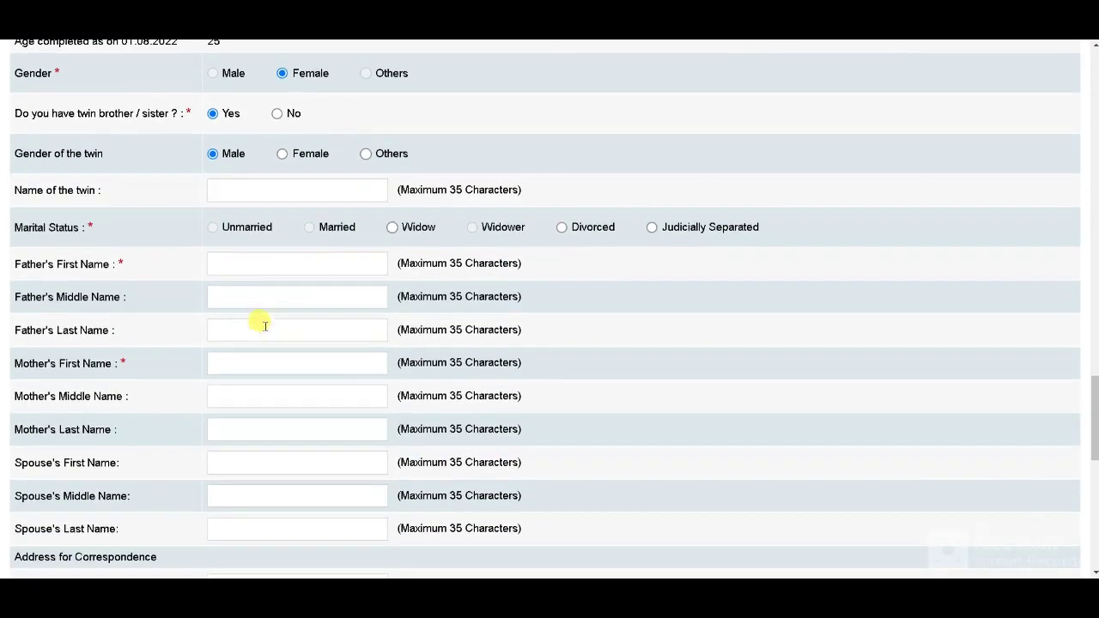
{"action": "scroll", "coordinate": [266, 345], "scroll_direction": "down", "scroll_amount": 1}
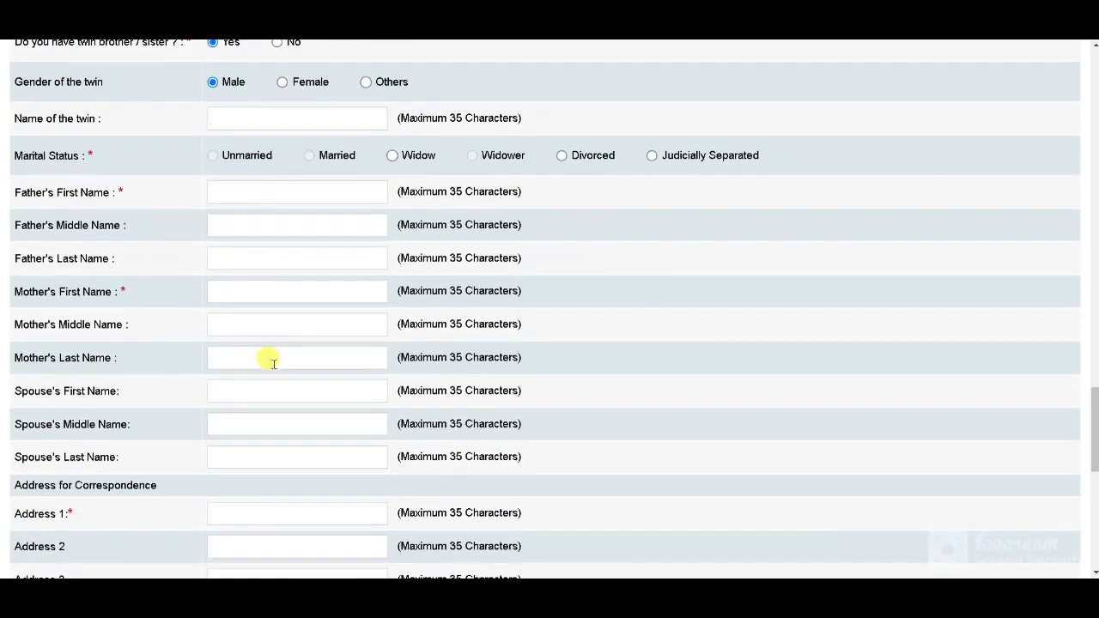
{"action": "scroll", "coordinate": [273, 363], "scroll_direction": "down", "scroll_amount": 5}
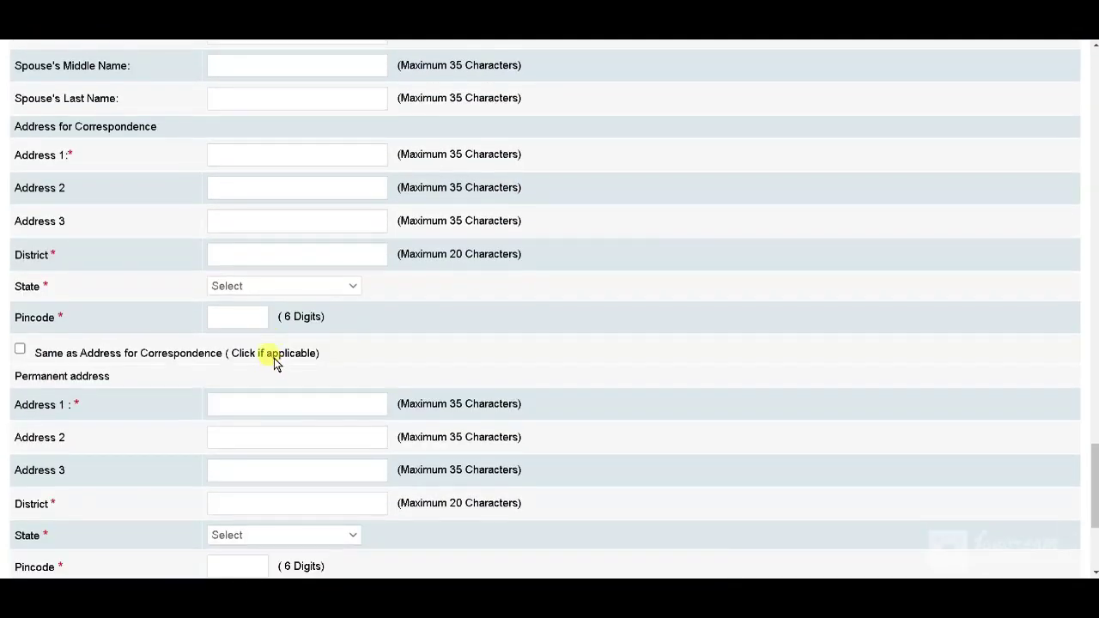
{"action": "scroll", "coordinate": [273, 358], "scroll_direction": "up", "scroll_amount": 3}
{"action": "left_click", "coordinate": [246, 180]}
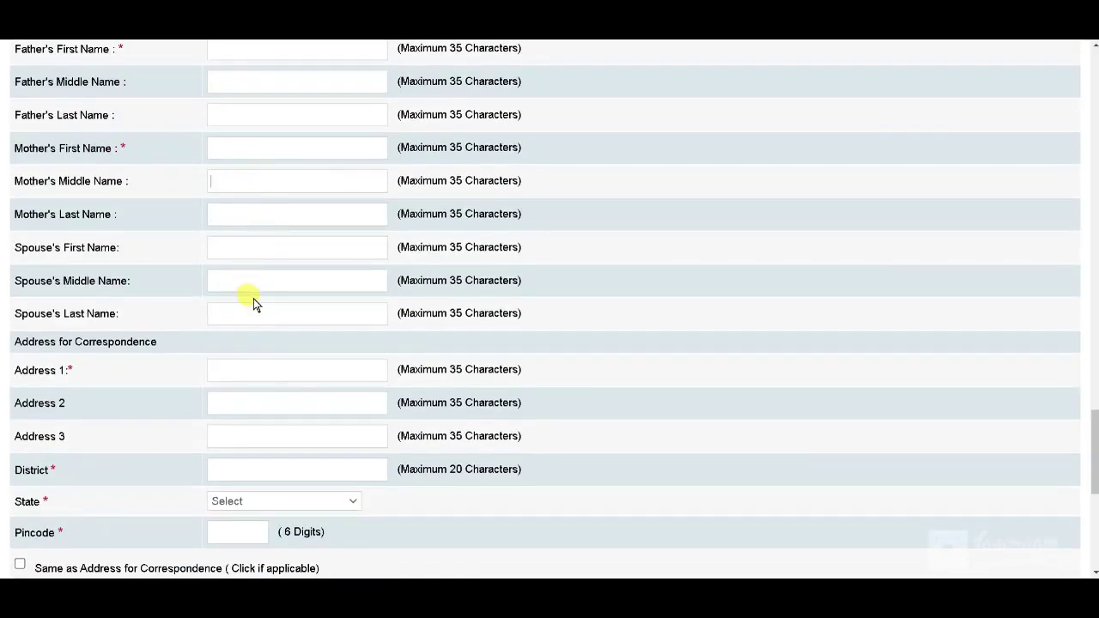
{"action": "scroll", "coordinate": [214, 283], "scroll_direction": "up", "scroll_amount": 2}
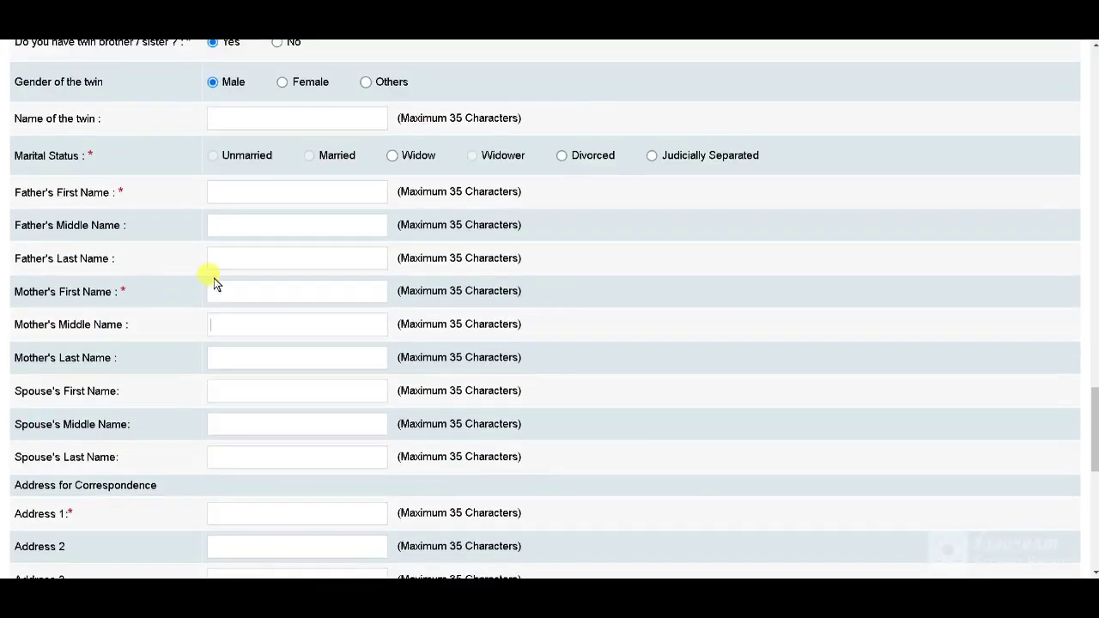
{"action": "scroll", "coordinate": [242, 273], "scroll_direction": "down", "scroll_amount": 3}
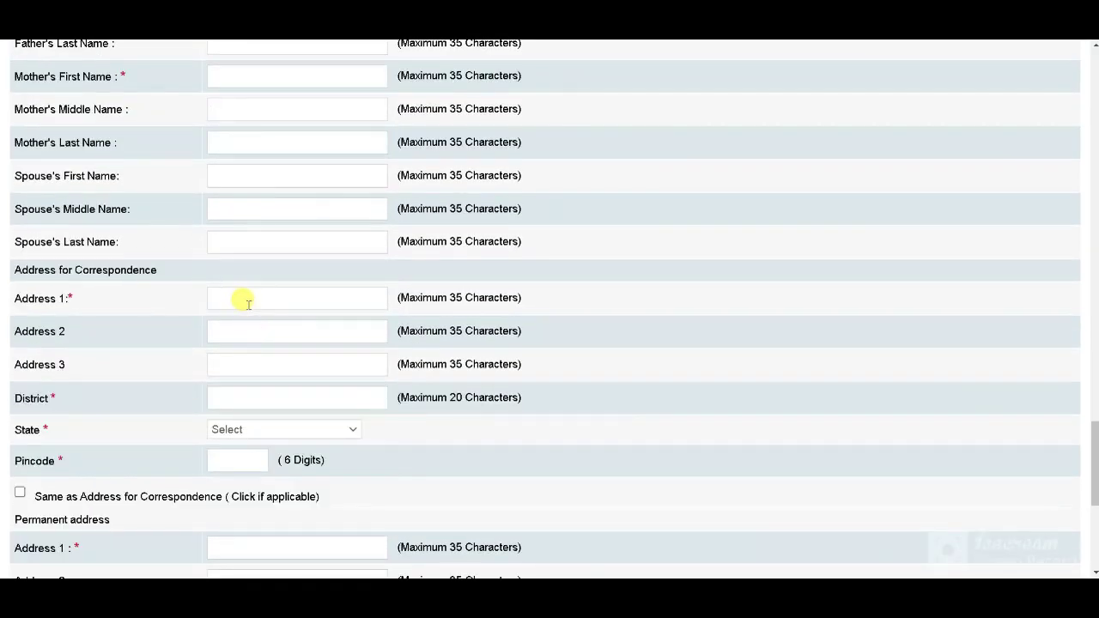
Step: Examine the correspondence and permanent address fields, the GST invoicing address option and the application fee section
{"action": "left_click", "coordinate": [241, 365]}
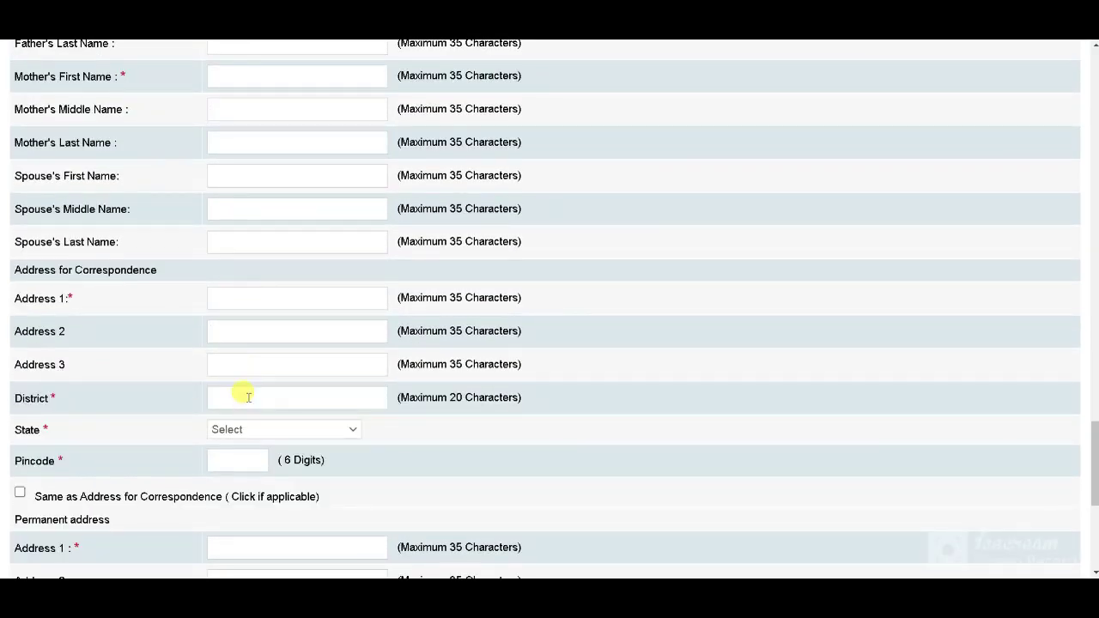
{"action": "left_click", "coordinate": [248, 396]}
{"action": "scroll", "coordinate": [230, 451], "scroll_direction": "down", "scroll_amount": 3}
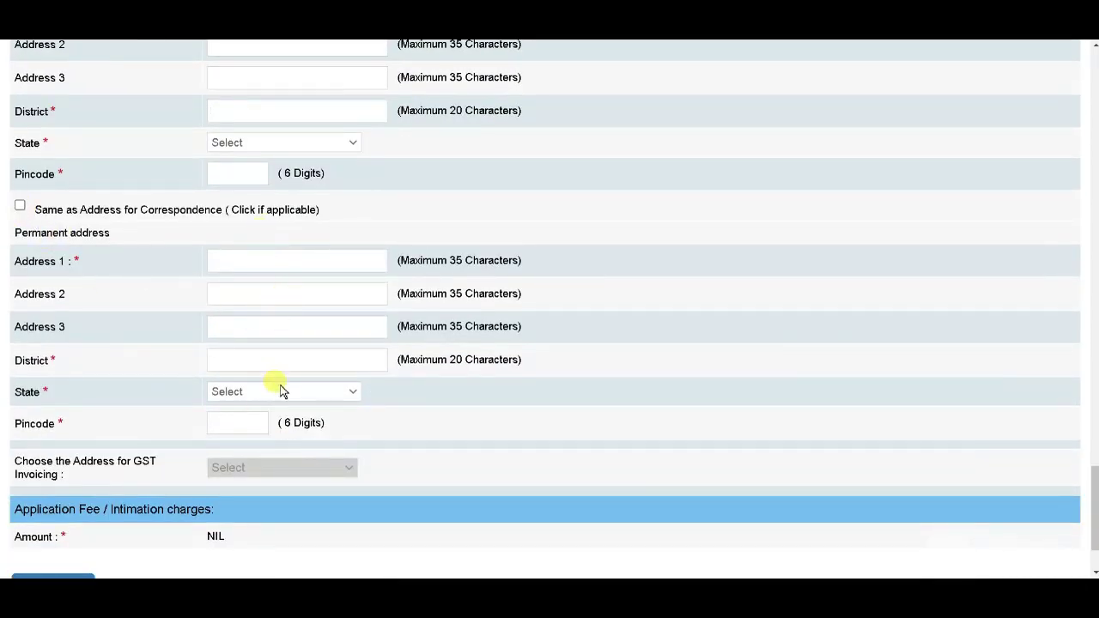
{"action": "scroll", "coordinate": [282, 387], "scroll_direction": "down", "scroll_amount": 1}
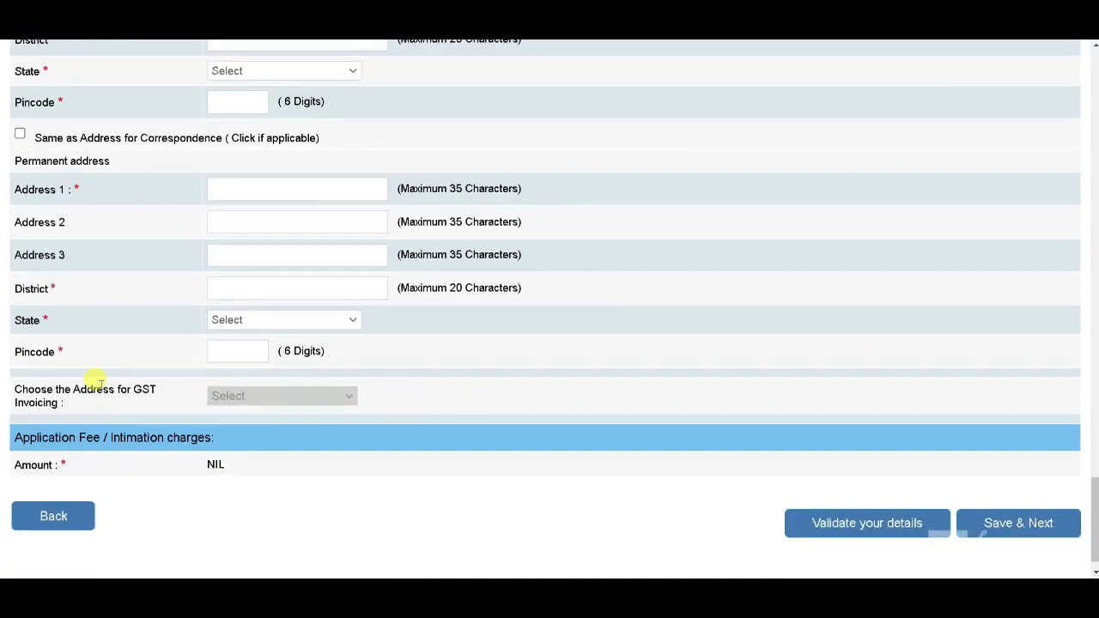
{"action": "scroll", "coordinate": [91, 172], "scroll_direction": "up", "scroll_amount": 3}
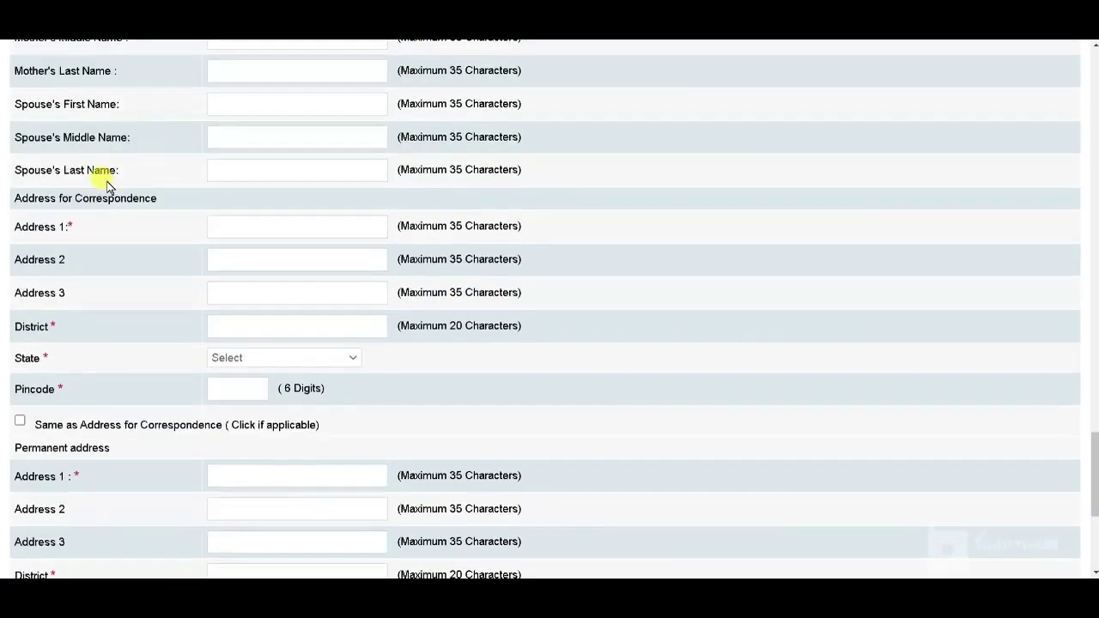
{"action": "scroll", "coordinate": [201, 233], "scroll_direction": "down", "scroll_amount": 3}
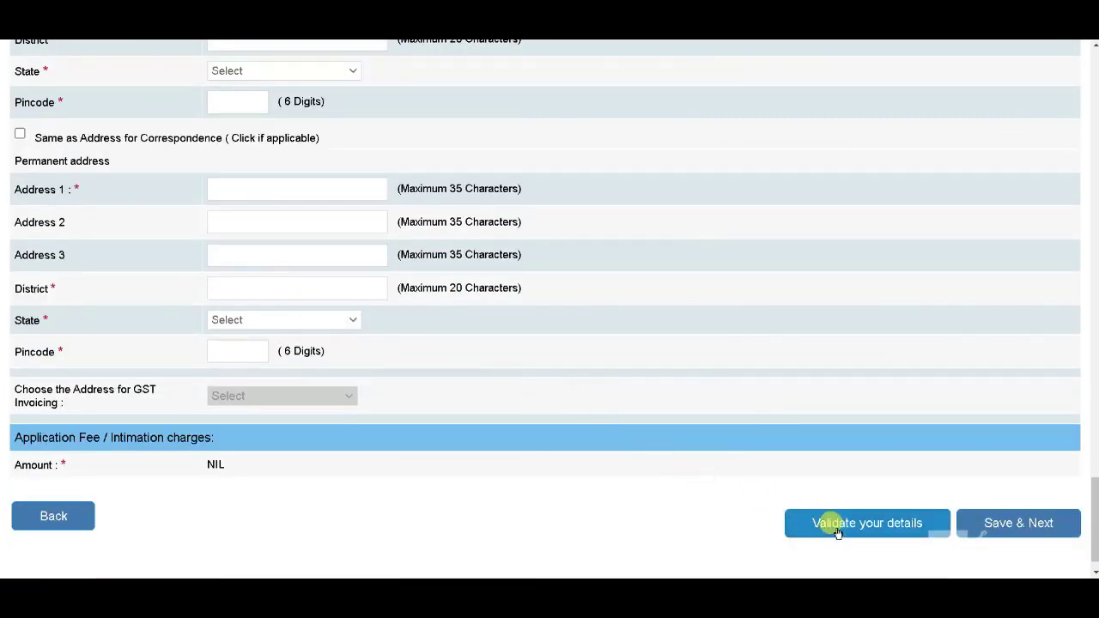
Step: Check the completed entries across the Basic Details, Personal Details, address, GST invoicing and application fee sections
{"action": "scroll", "coordinate": [574, 363], "scroll_direction": "up", "scroll_amount": 6}
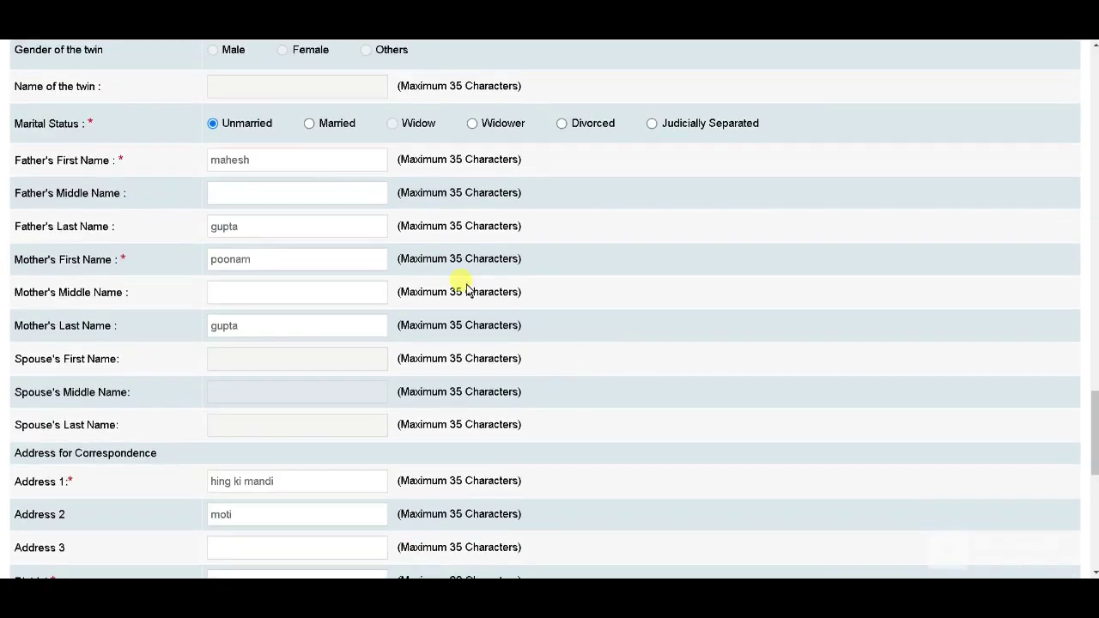
{"action": "scroll", "coordinate": [457, 292], "scroll_direction": "up", "scroll_amount": 10}
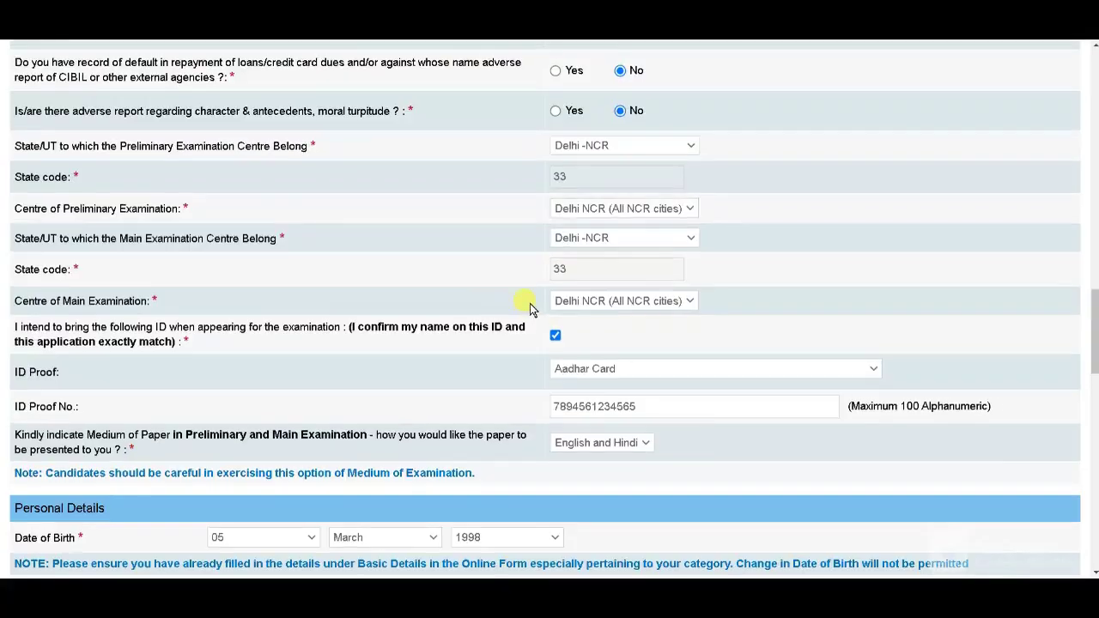
{"action": "scroll", "coordinate": [603, 362], "scroll_direction": "up", "scroll_amount": 10}
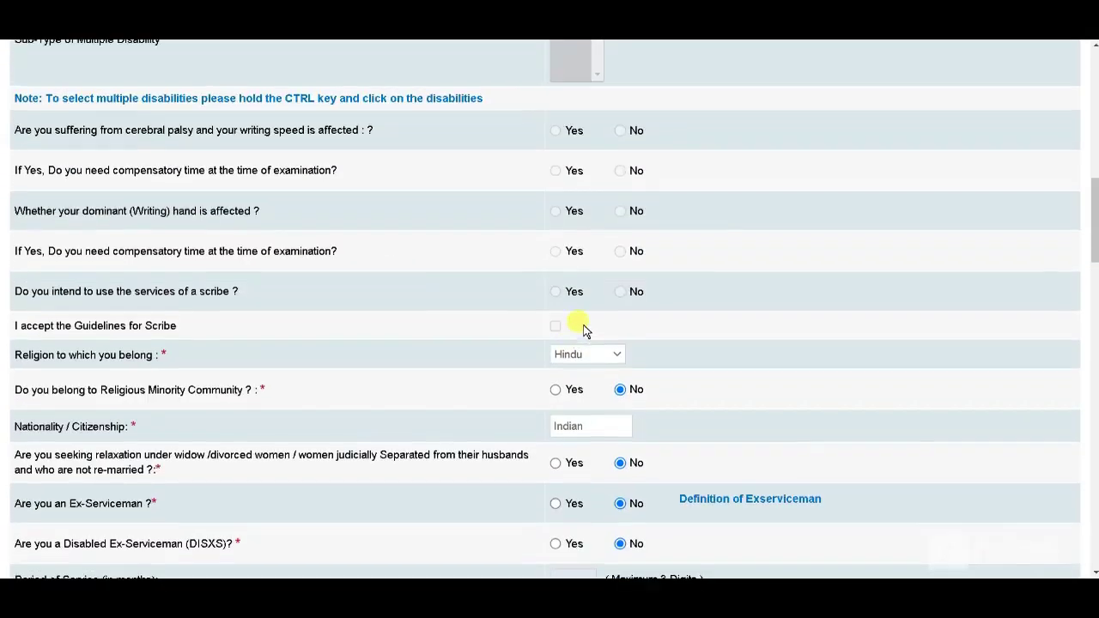
{"action": "scroll", "coordinate": [592, 355], "scroll_direction": "down", "scroll_amount": 10}
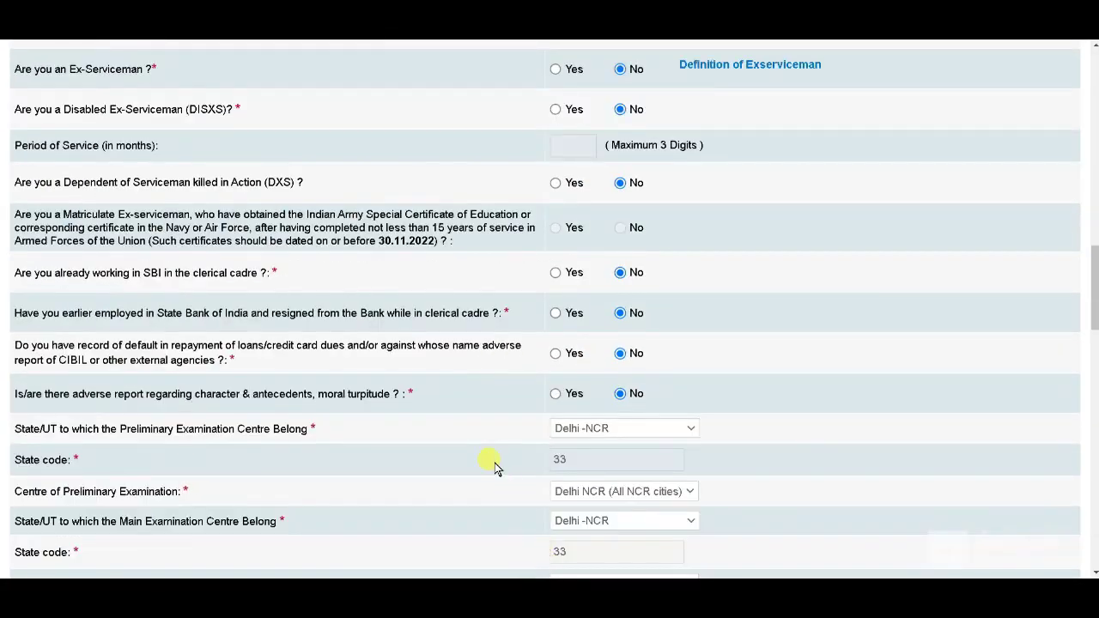
{"action": "scroll", "coordinate": [495, 463], "scroll_direction": "down", "scroll_amount": 5}
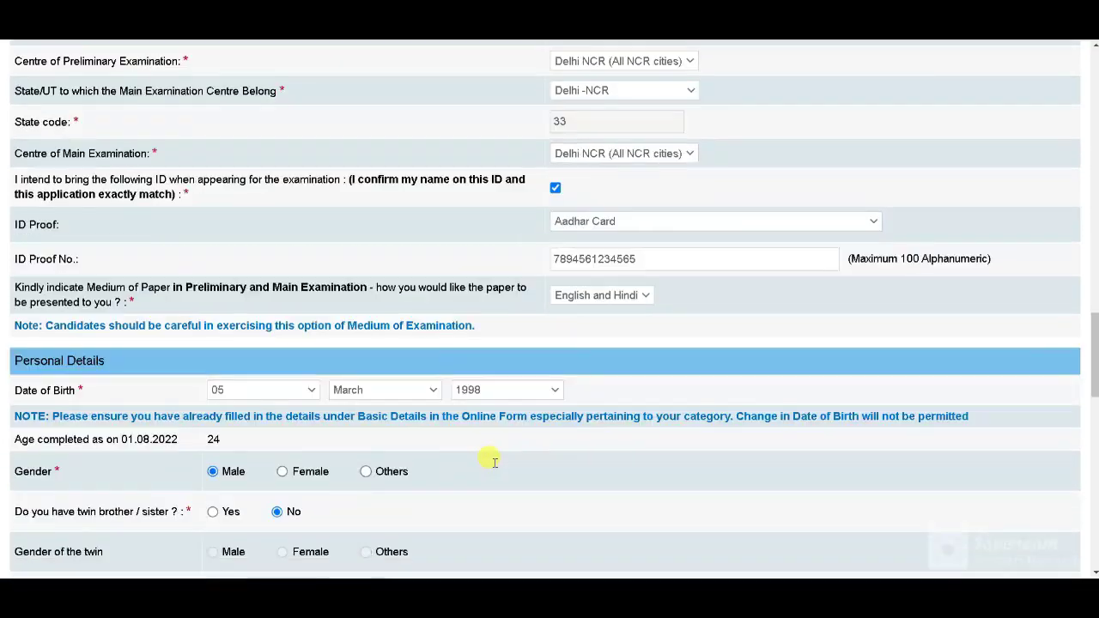
{"action": "scroll", "coordinate": [495, 462], "scroll_direction": "down", "scroll_amount": 8}
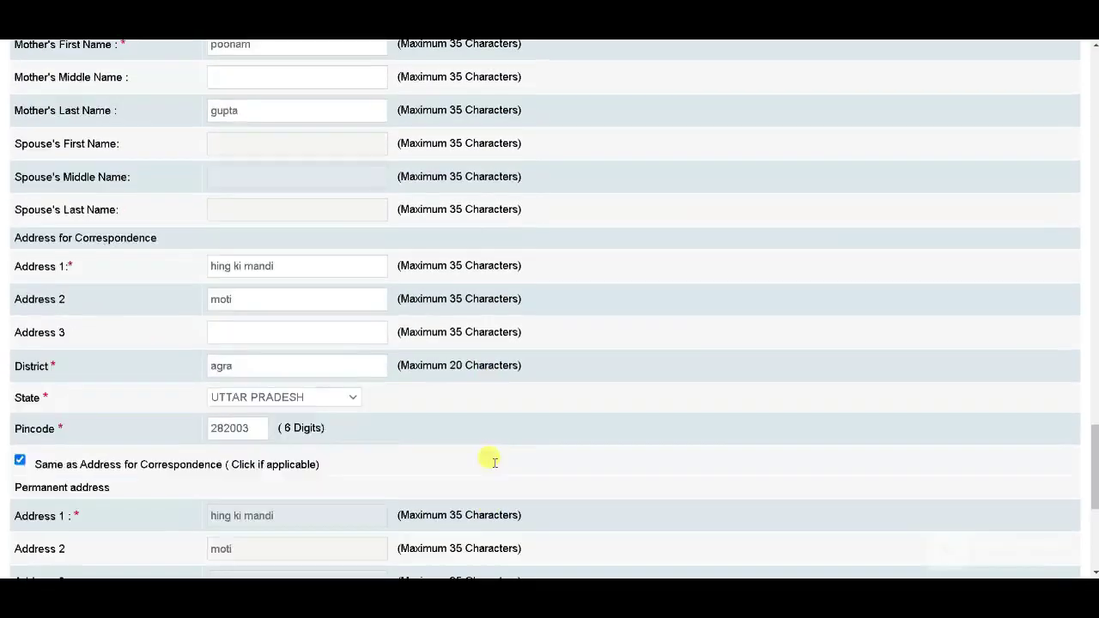
{"action": "scroll", "coordinate": [494, 462], "scroll_direction": "down", "scroll_amount": 4}
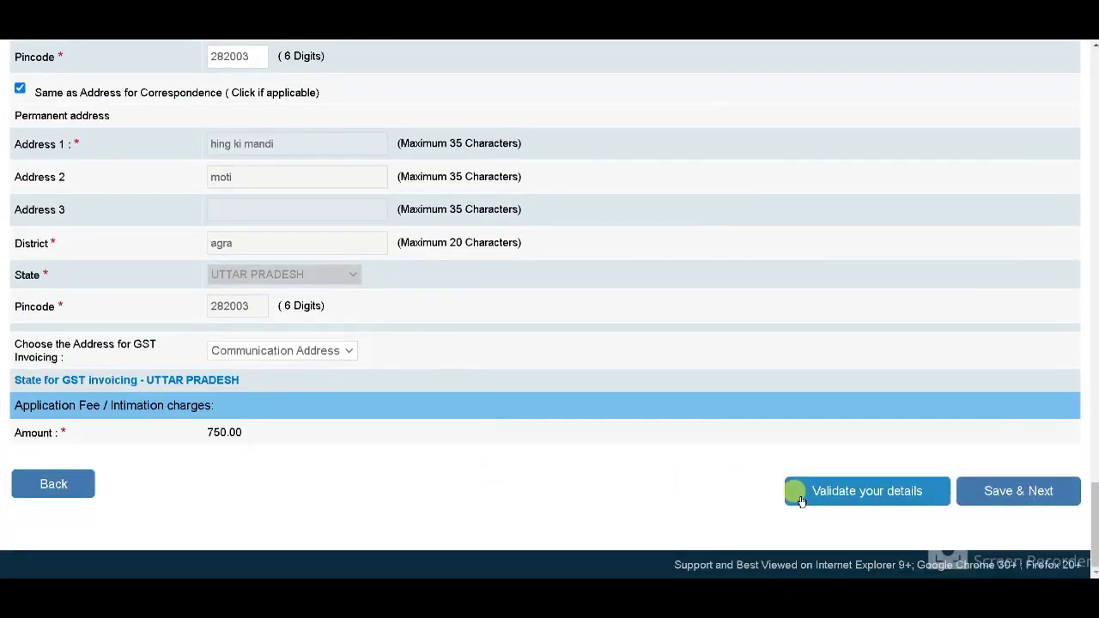
Step: Validate the completed basic details, and save them to continue to the Qualification / Experience / Languages section
{"action": "left_click", "coordinate": [800, 501]}
{"action": "left_click", "coordinate": [668, 104]}
{"action": "left_click", "coordinate": [981, 488]}
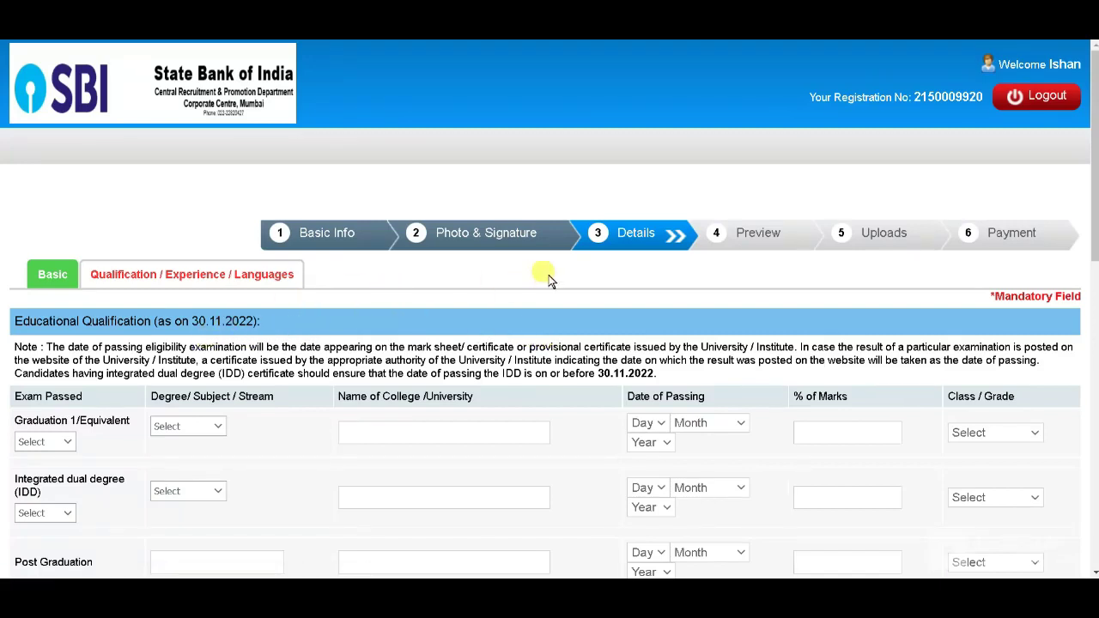
Step: Examine the Graduation row's options for exam status, degree stream, college name, date of passing, marks and class
{"action": "scroll", "coordinate": [309, 306], "scroll_direction": "down", "scroll_amount": 1}
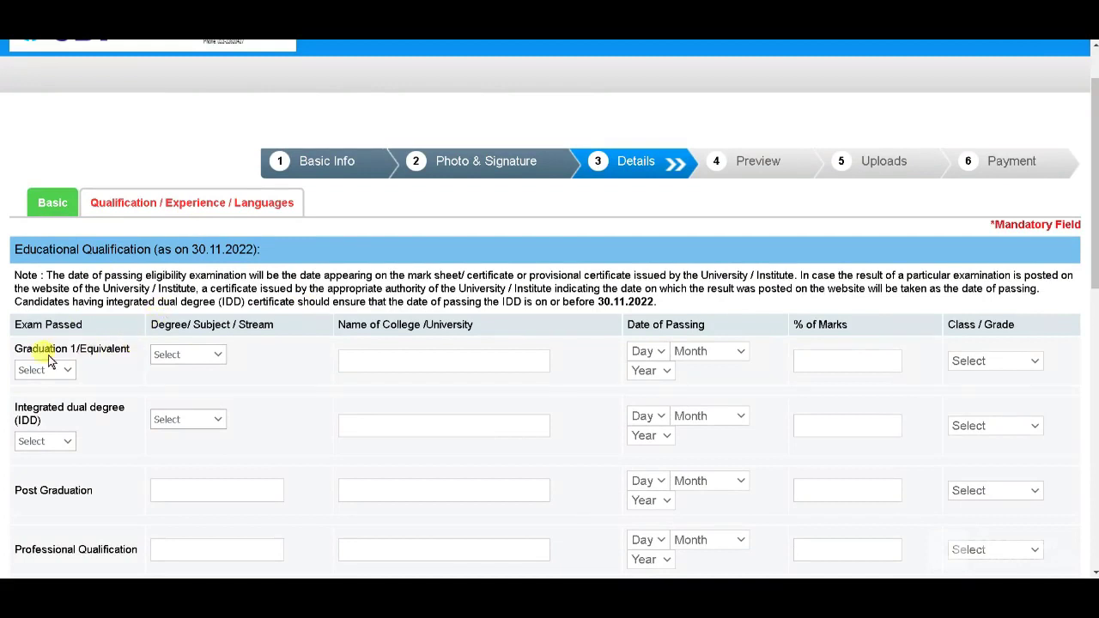
{"action": "scroll", "coordinate": [73, 350], "scroll_direction": "down", "scroll_amount": 1}
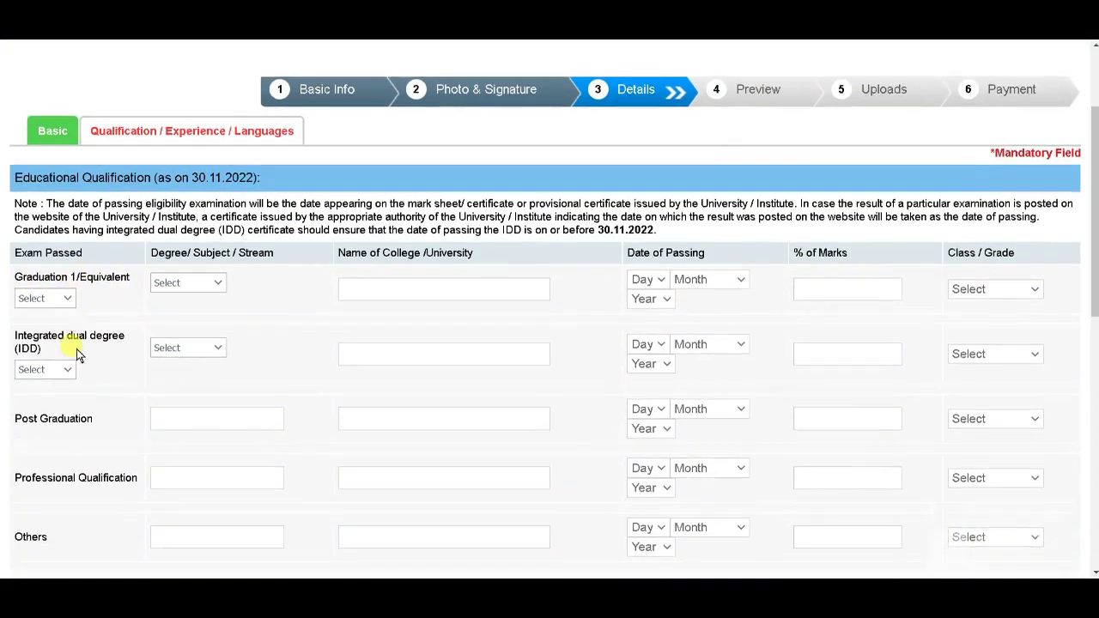
{"action": "left_click", "coordinate": [63, 302]}
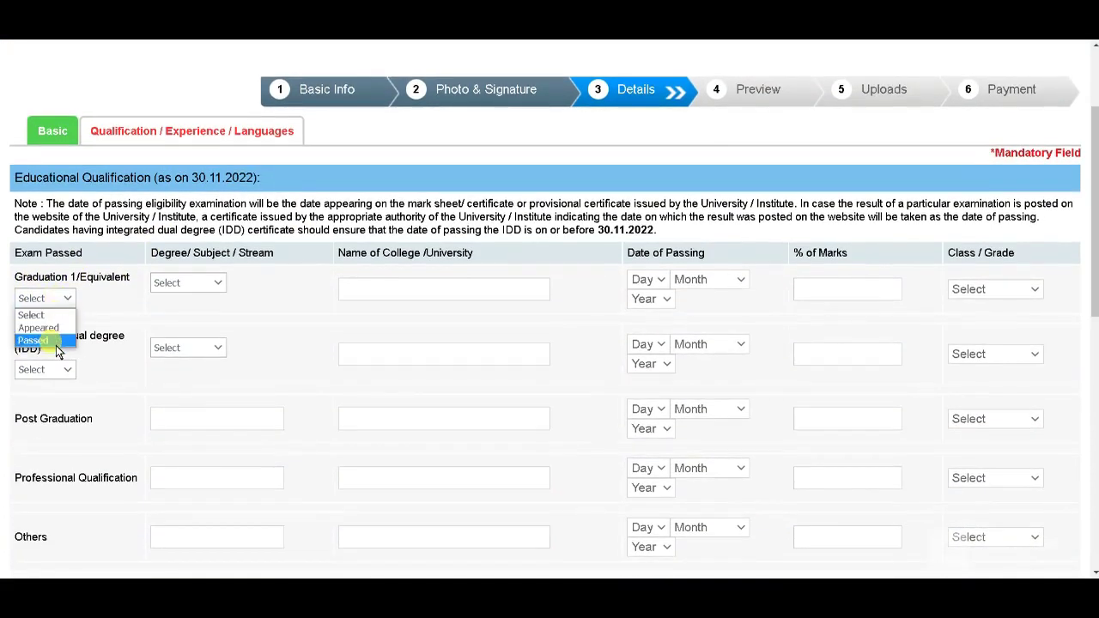
{"action": "left_click", "coordinate": [209, 283]}
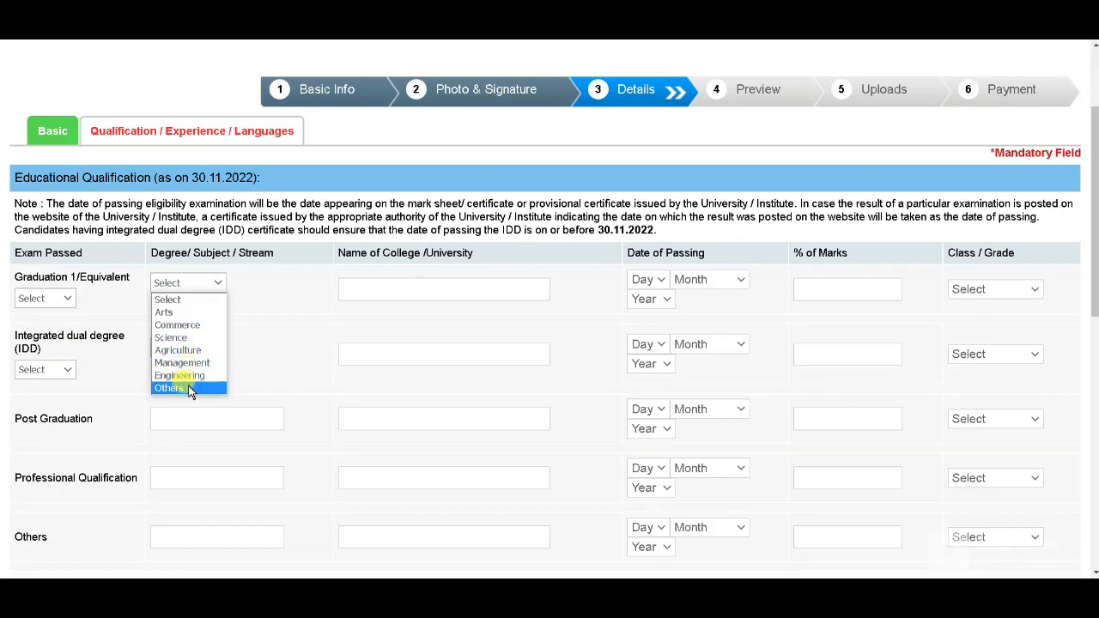
{"action": "left_click", "coordinate": [411, 291]}
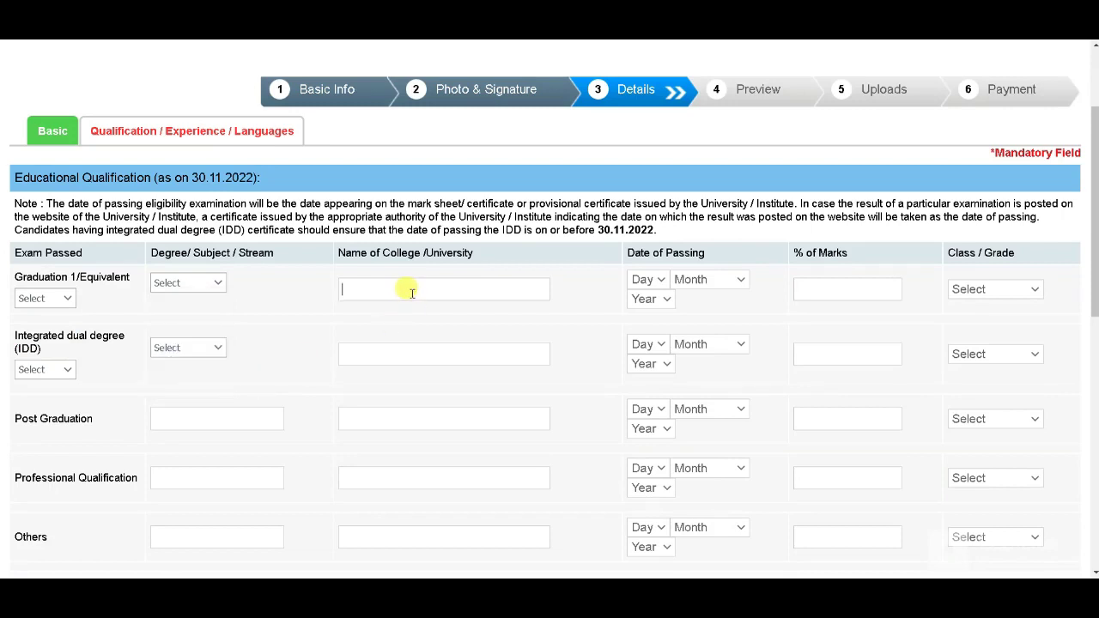
{"action": "left_click", "coordinate": [646, 279]}
{"action": "left_click", "coordinate": [691, 280]}
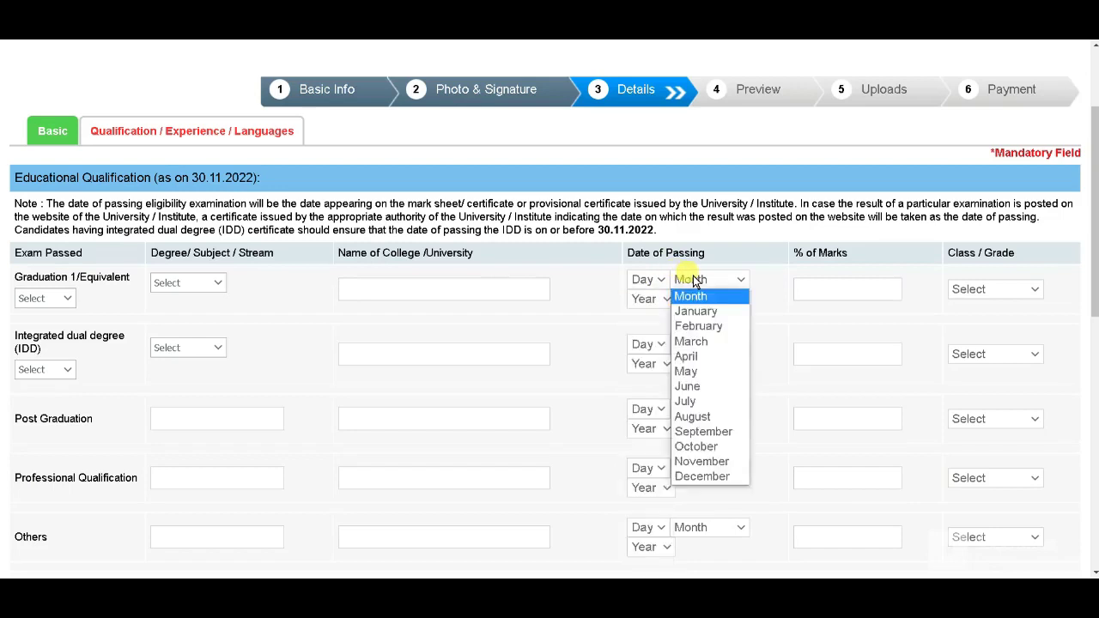
{"action": "left_click", "coordinate": [795, 287]}
{"action": "left_click", "coordinate": [993, 289]}
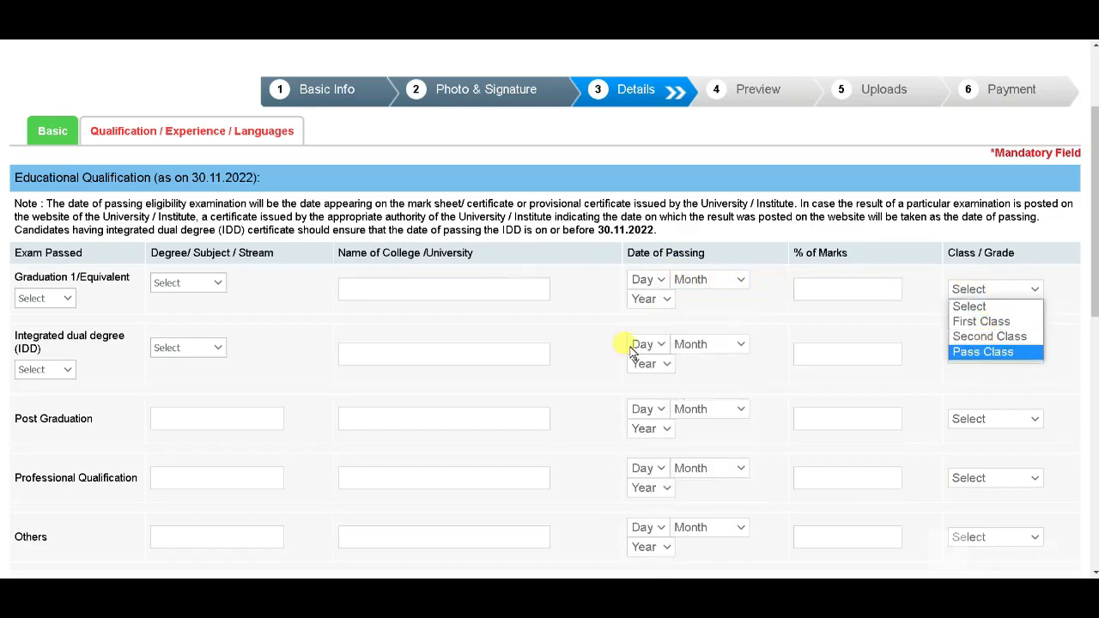
Step: Look through the Integrated dual degree row's status, stream and college fields and the Post Graduation row's class options
{"action": "left_click", "coordinate": [41, 369]}
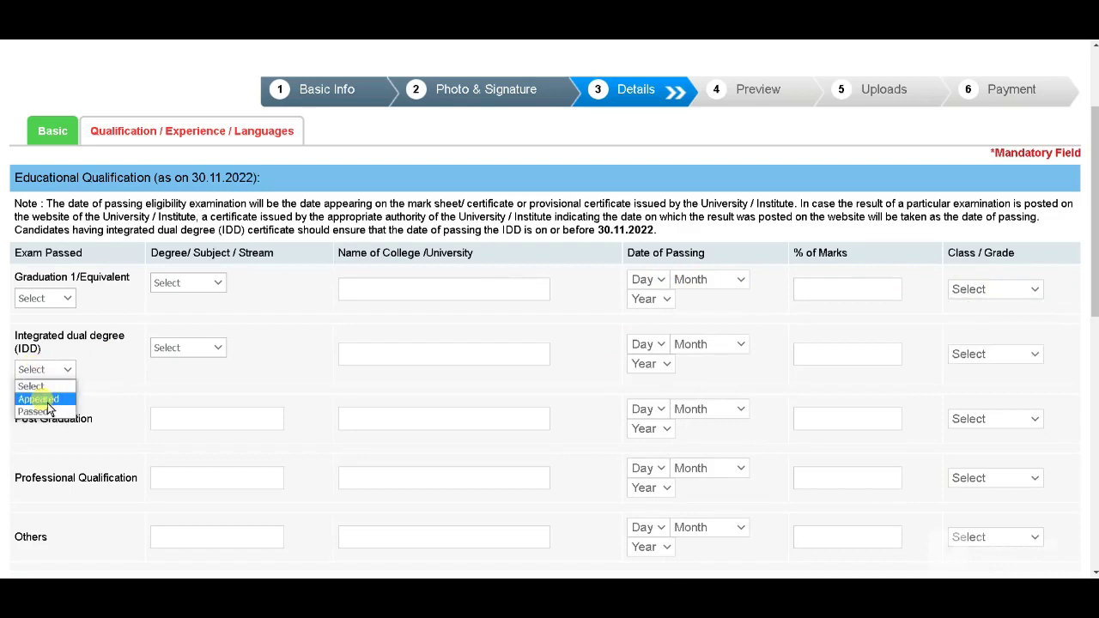
{"action": "left_click", "coordinate": [176, 348]}
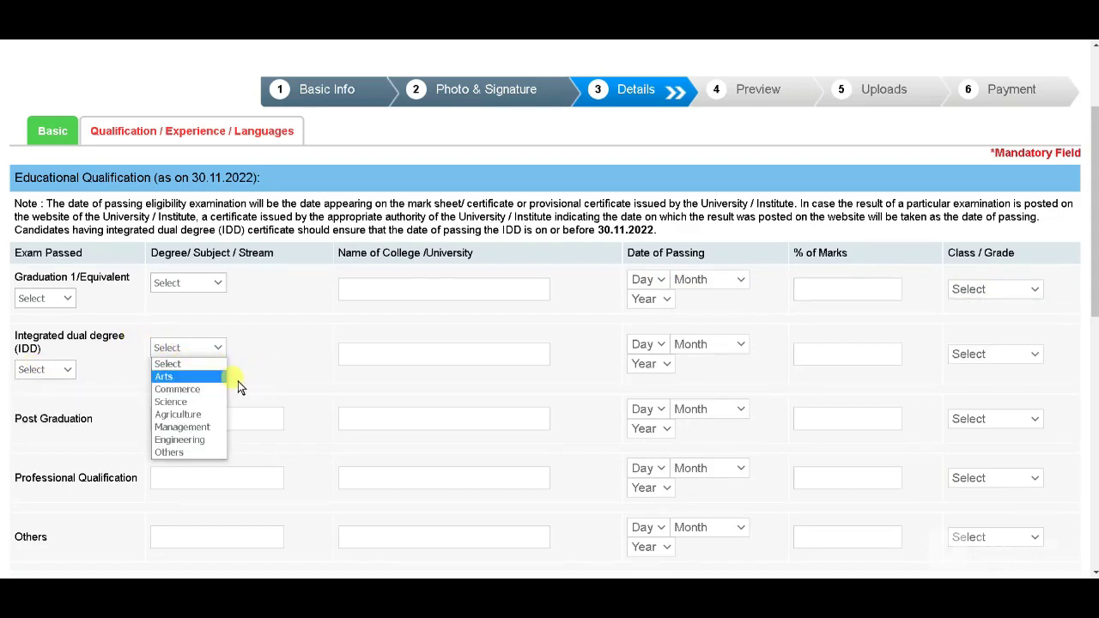
{"action": "left_click", "coordinate": [462, 354]}
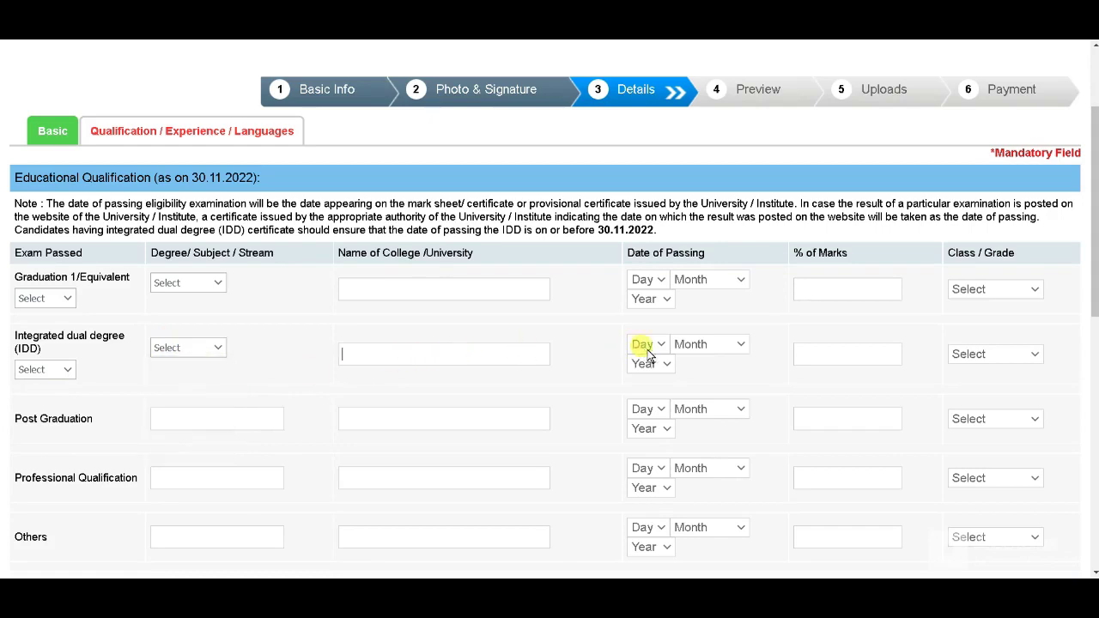
{"action": "scroll", "coordinate": [394, 382], "scroll_direction": "down", "scroll_amount": 2}
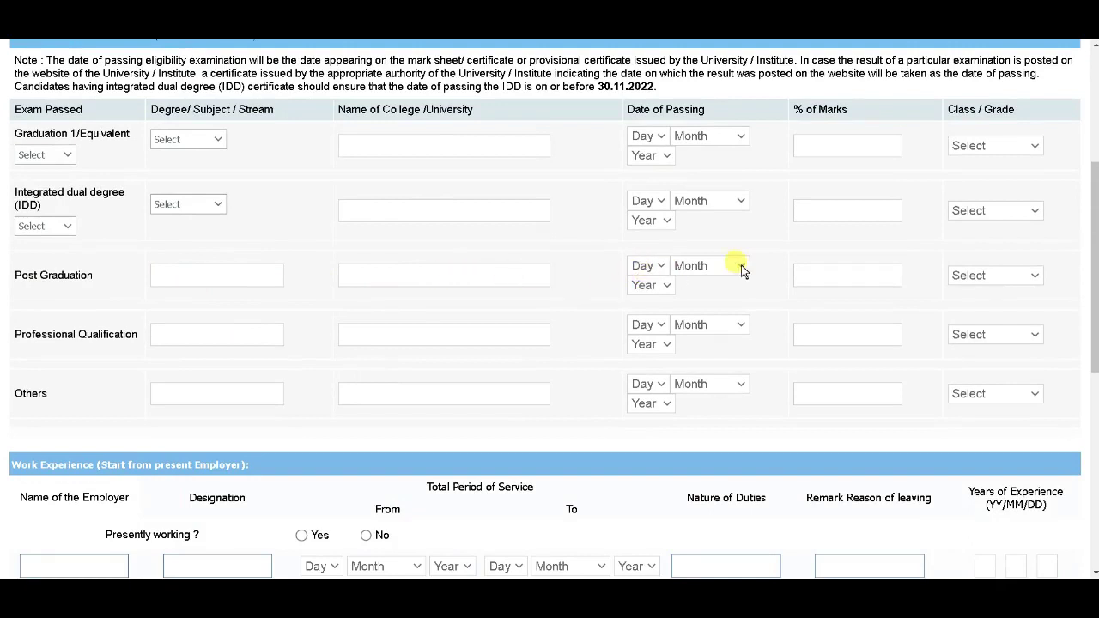
{"action": "left_click", "coordinate": [992, 273]}
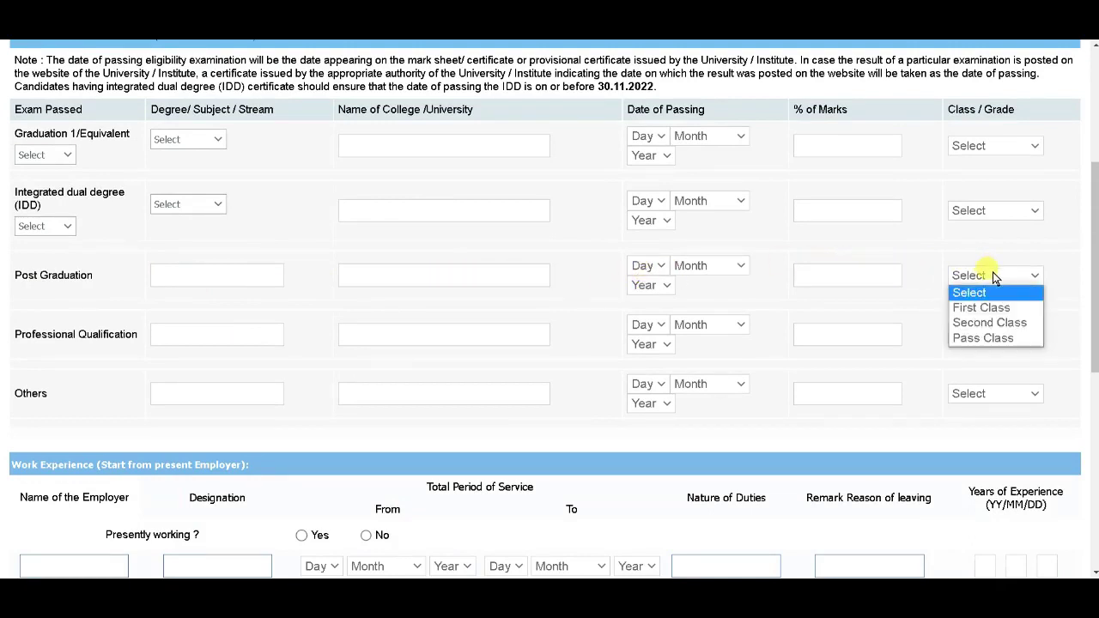
Step: Go through the Work Experience fields for designation, service period and nature of duties, and answer Yes to presently working
{"action": "scroll", "coordinate": [394, 325], "scroll_direction": "down", "scroll_amount": 2}
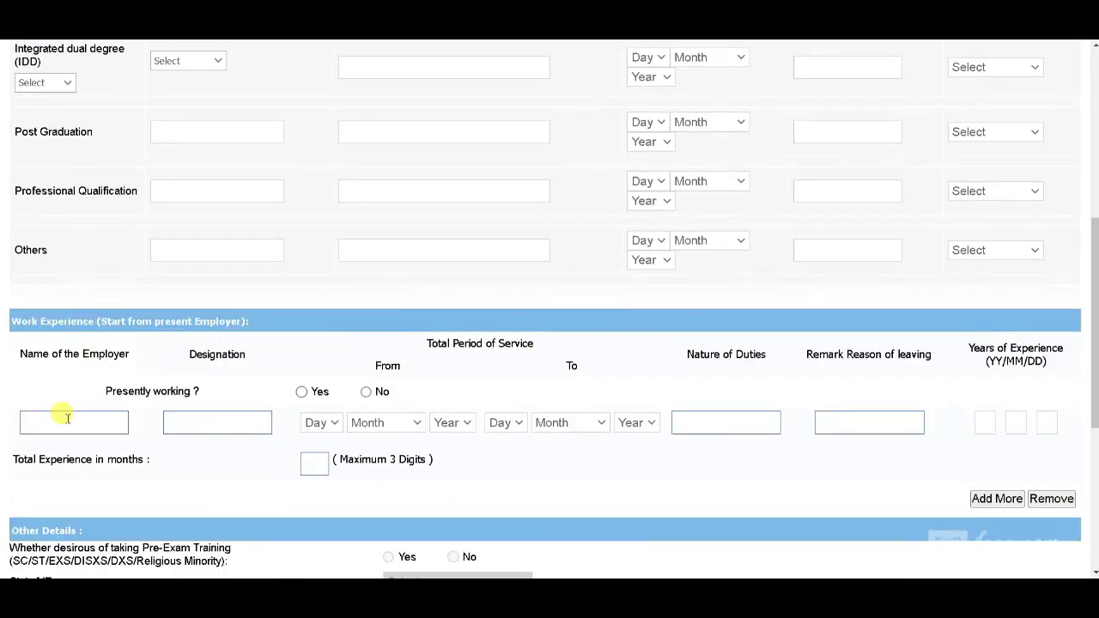
{"action": "left_click", "coordinate": [234, 424]}
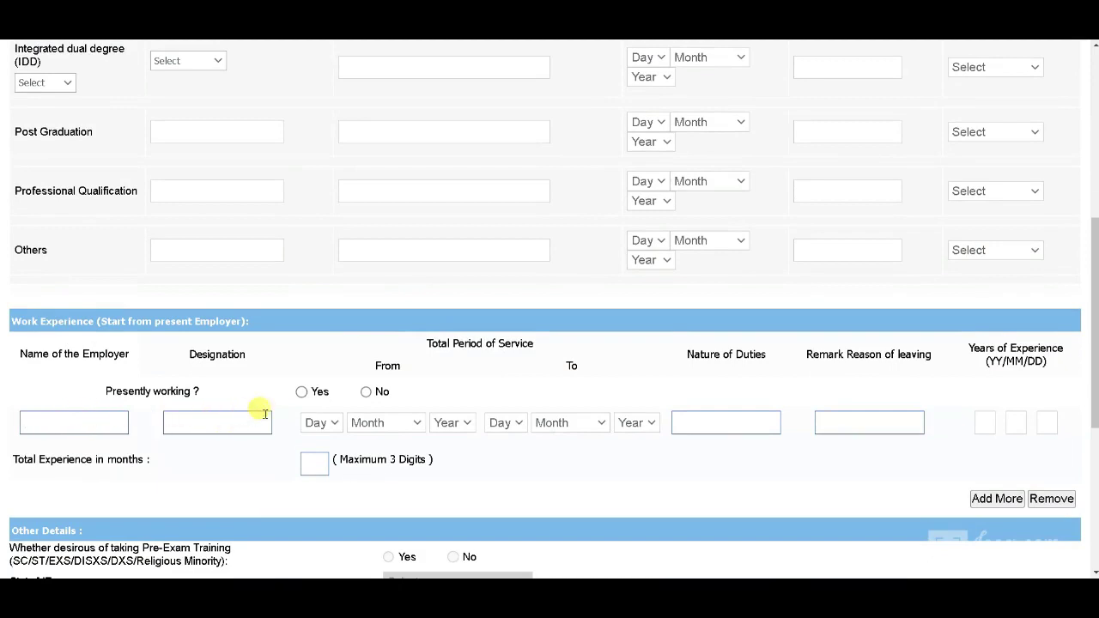
{"action": "left_click", "coordinate": [318, 429]}
{"action": "left_click", "coordinate": [374, 422]}
{"action": "left_click", "coordinate": [447, 423]}
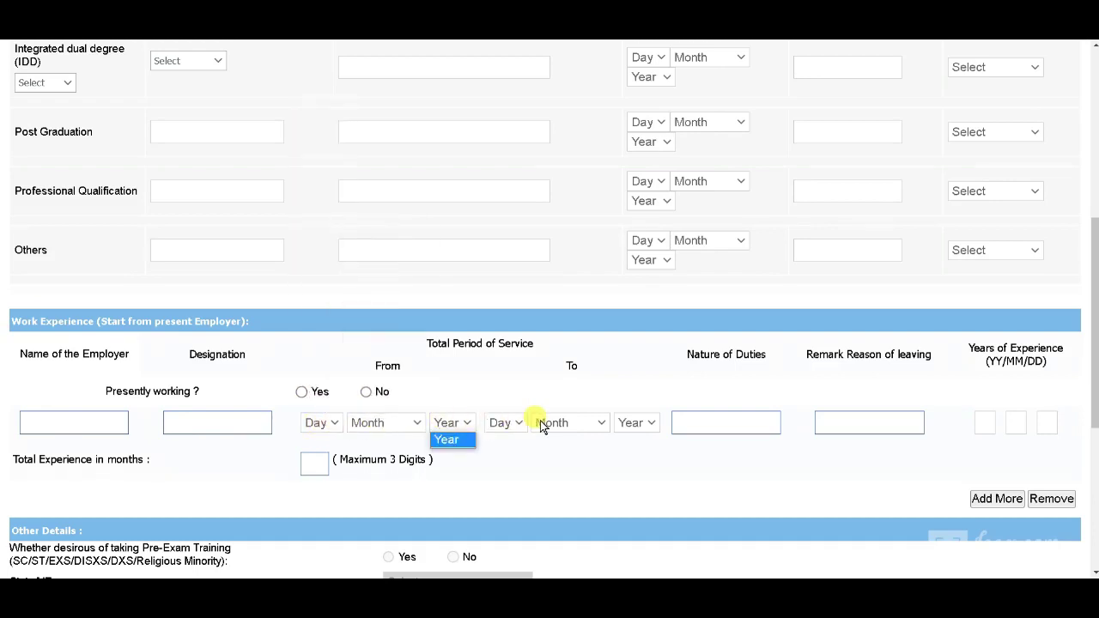
{"action": "left_click", "coordinate": [542, 422]}
{"action": "left_click", "coordinate": [503, 422]}
{"action": "left_click", "coordinate": [712, 424]}
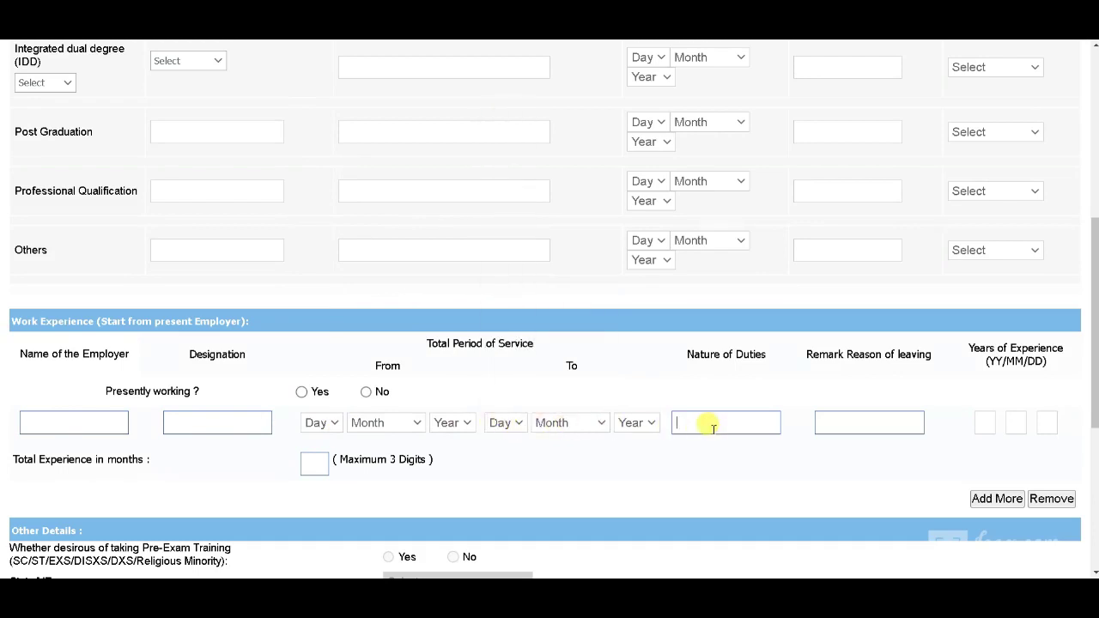
{"action": "left_click", "coordinate": [301, 391]}
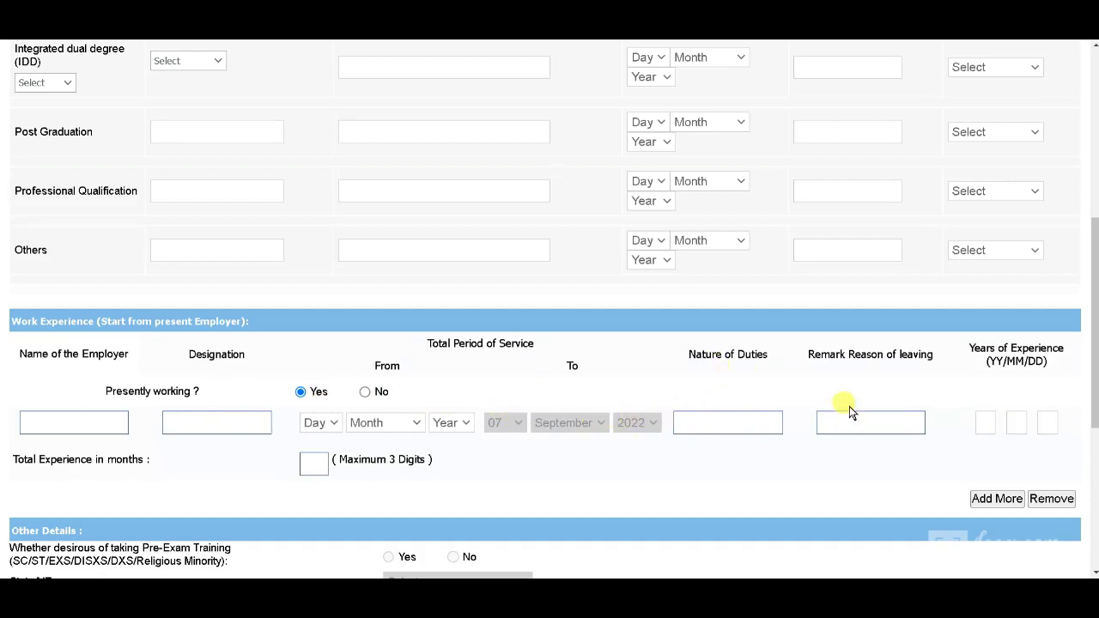
Step: Mark Hindi as a language the candidate can read, write and speak, and activate the second language field
{"action": "scroll", "coordinate": [990, 422], "scroll_direction": "down", "scroll_amount": 3}
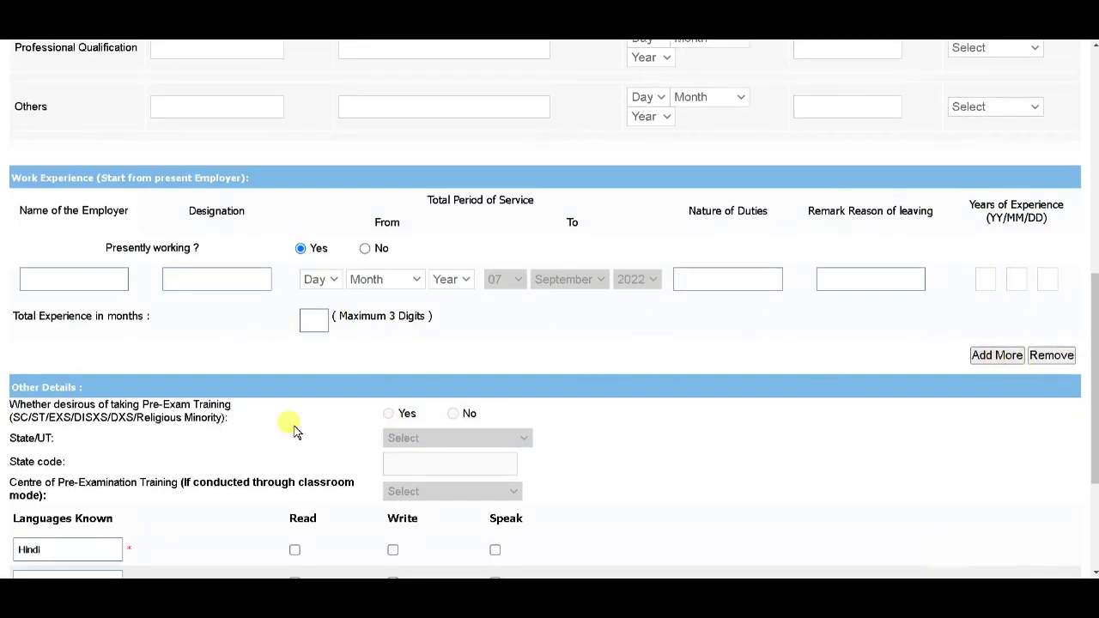
{"action": "scroll", "coordinate": [275, 430], "scroll_direction": "down", "scroll_amount": 2}
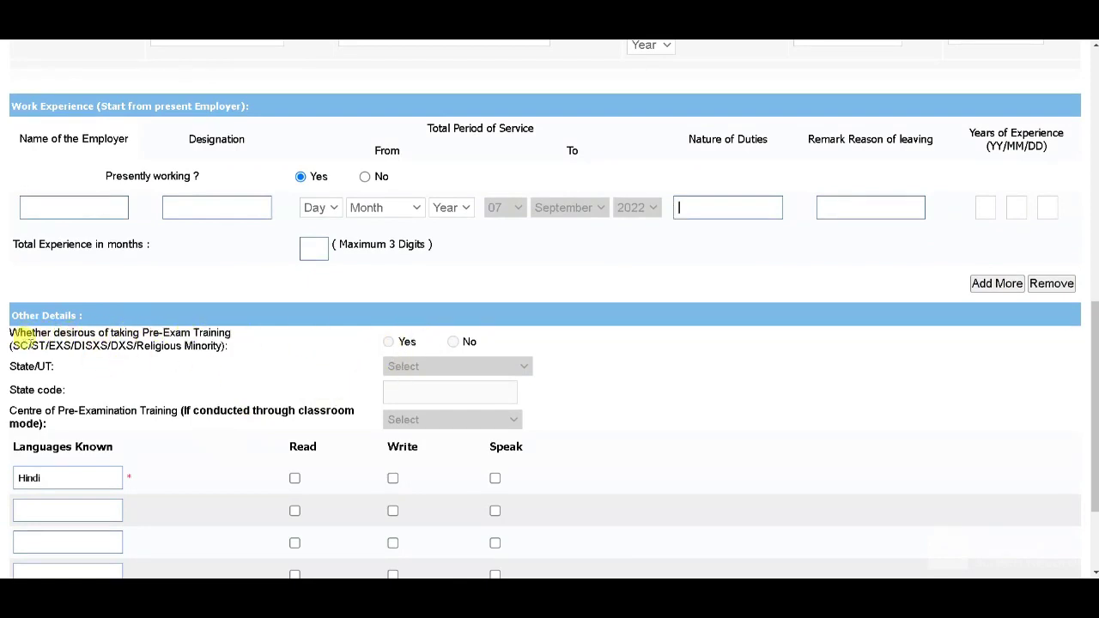
{"action": "scroll", "coordinate": [129, 391], "scroll_direction": "down", "scroll_amount": 2}
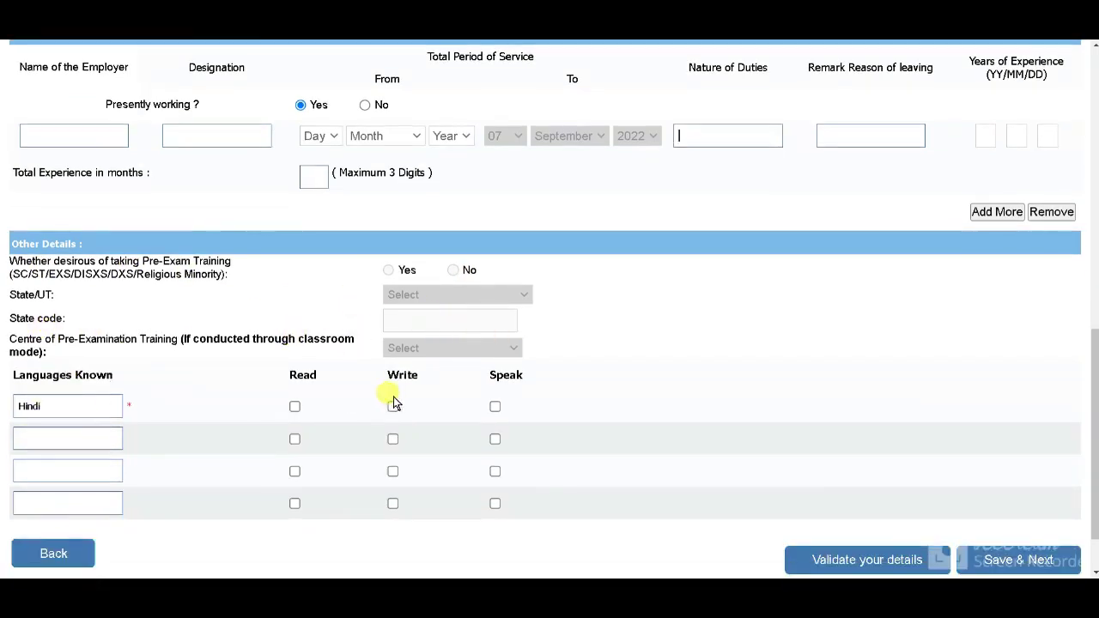
{"action": "left_click", "coordinate": [295, 406]}
{"action": "left_click", "coordinate": [391, 408]}
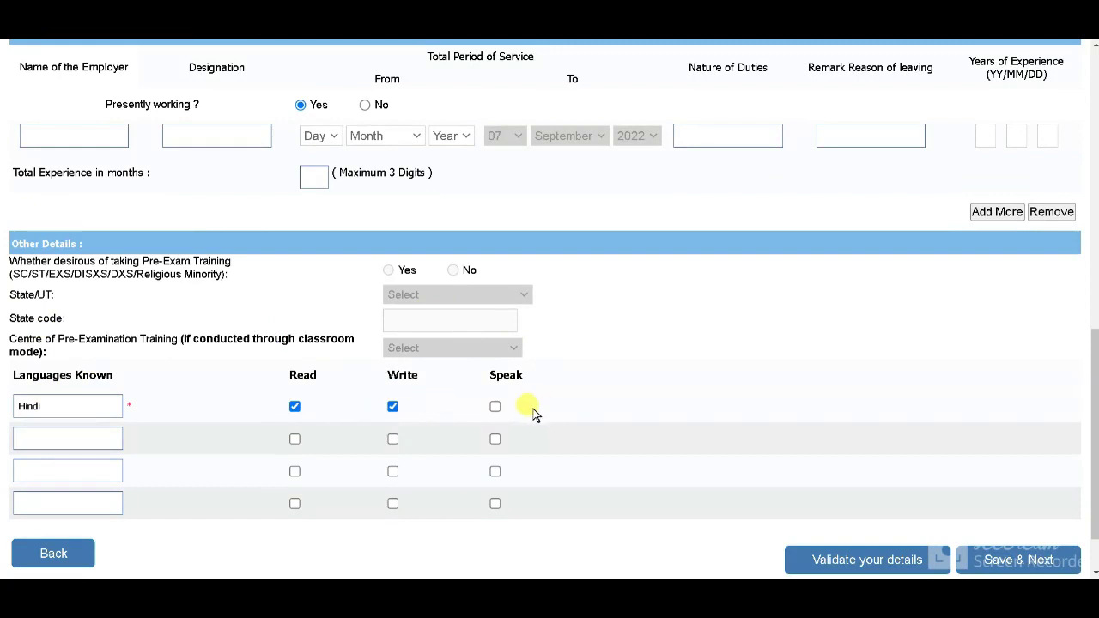
{"action": "left_click", "coordinate": [494, 407]}
{"action": "left_click", "coordinate": [62, 430]}
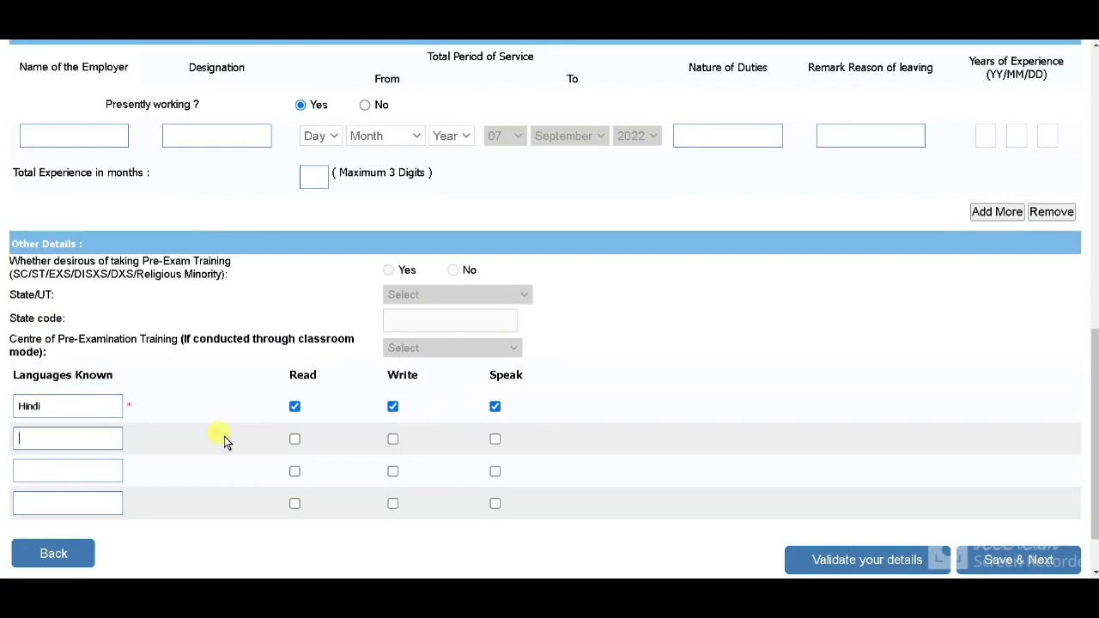
Step: Review the educational qualification, work experience, pre-exam training and known languages sections of the details form
{"action": "scroll", "coordinate": [605, 441], "scroll_direction": "down", "scroll_amount": 2}
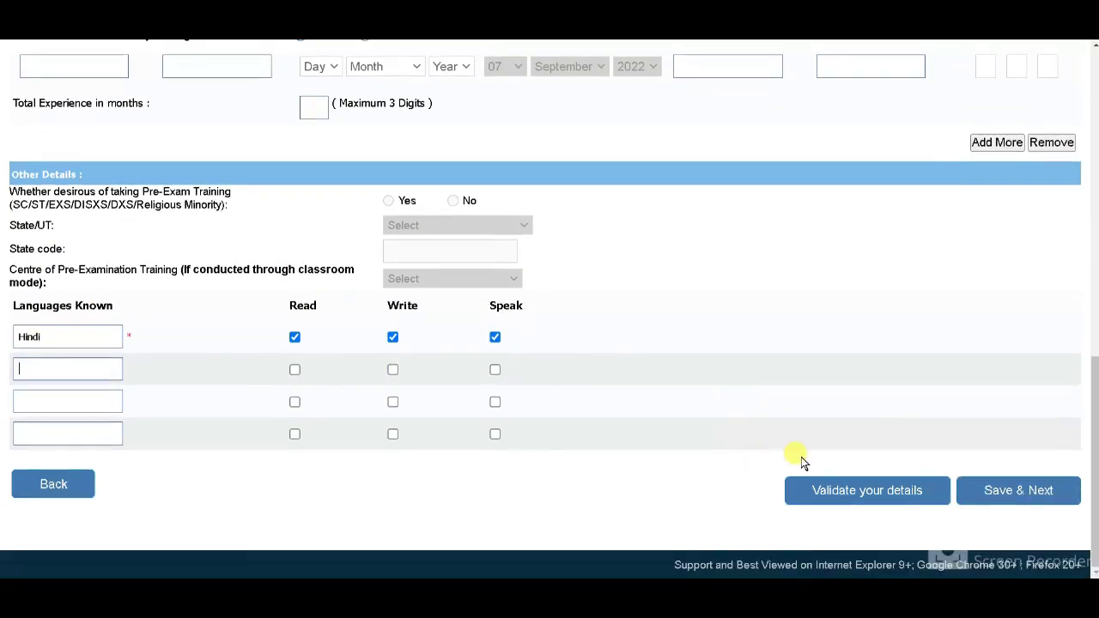
{"action": "scroll", "coordinate": [864, 490], "scroll_direction": "up", "scroll_amount": 3}
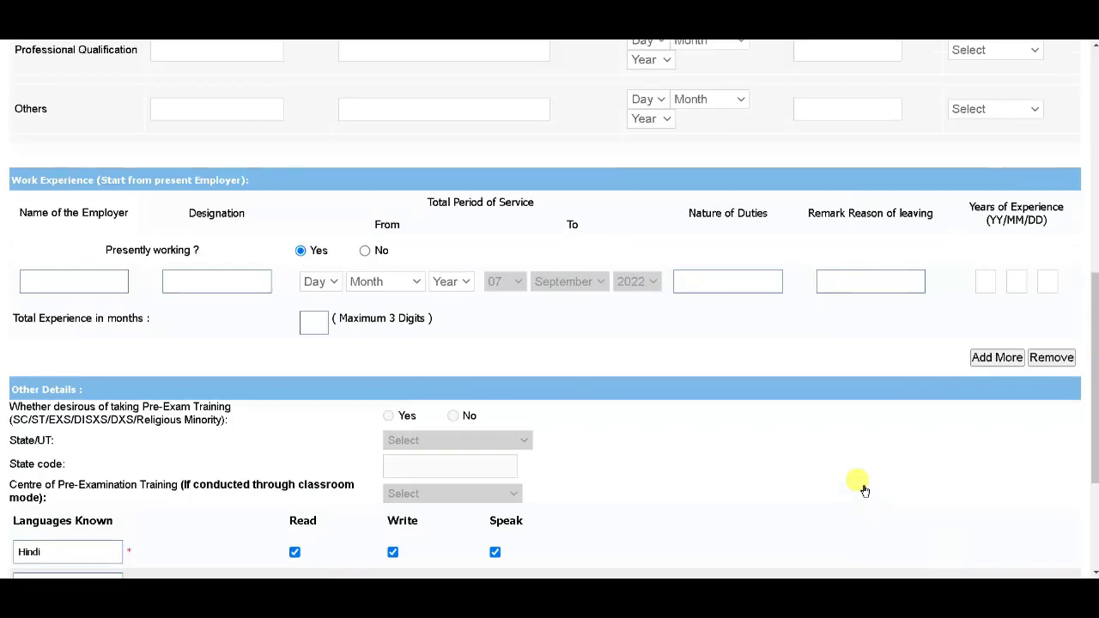
{"action": "scroll", "coordinate": [969, 446], "scroll_direction": "up", "scroll_amount": 6}
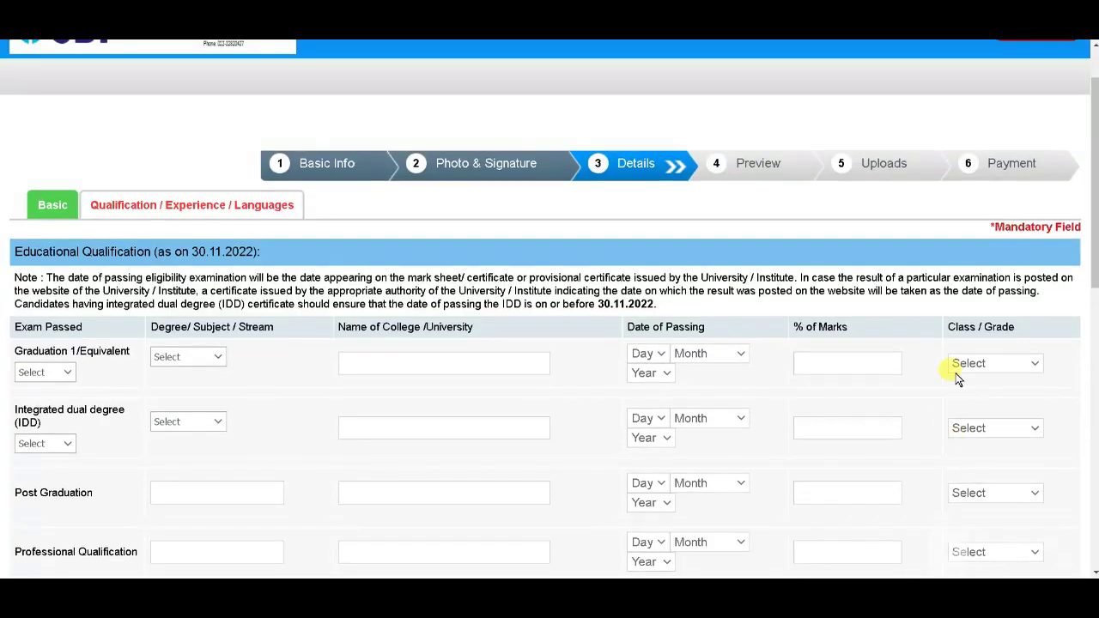
{"action": "scroll", "coordinate": [728, 199], "scroll_direction": "down", "scroll_amount": 10}
{"action": "scroll", "coordinate": [704, 197], "scroll_direction": "up", "scroll_amount": 3}
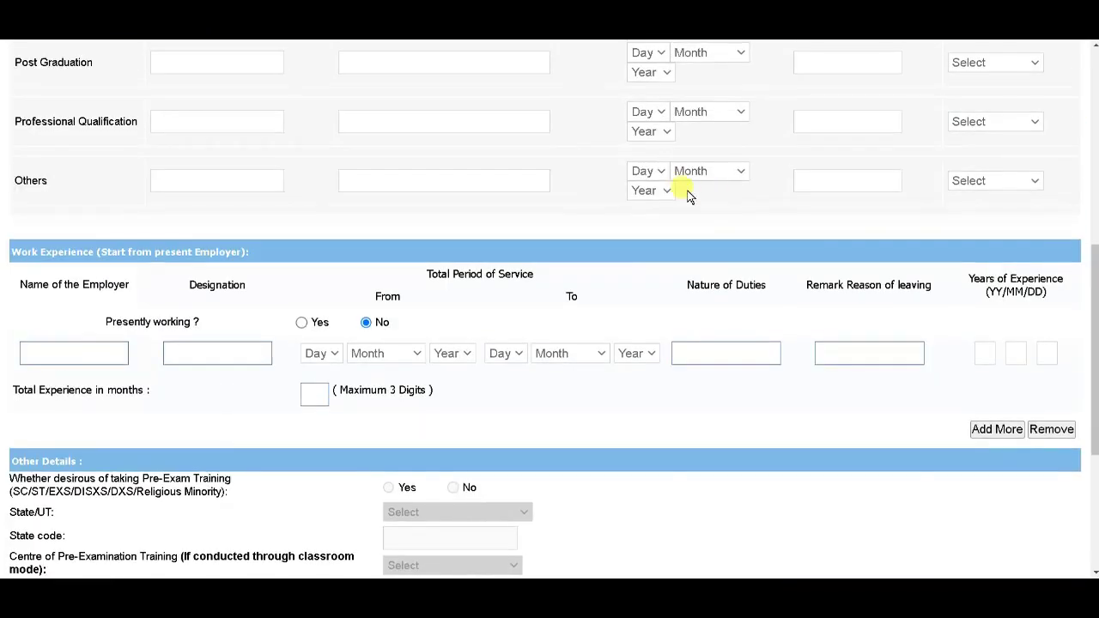
{"action": "scroll", "coordinate": [668, 189], "scroll_direction": "down", "scroll_amount": 1}
{"action": "scroll", "coordinate": [154, 238], "scroll_direction": "up", "scroll_amount": 2}
{"action": "scroll", "coordinate": [94, 231], "scroll_direction": "down", "scroll_amount": 4}
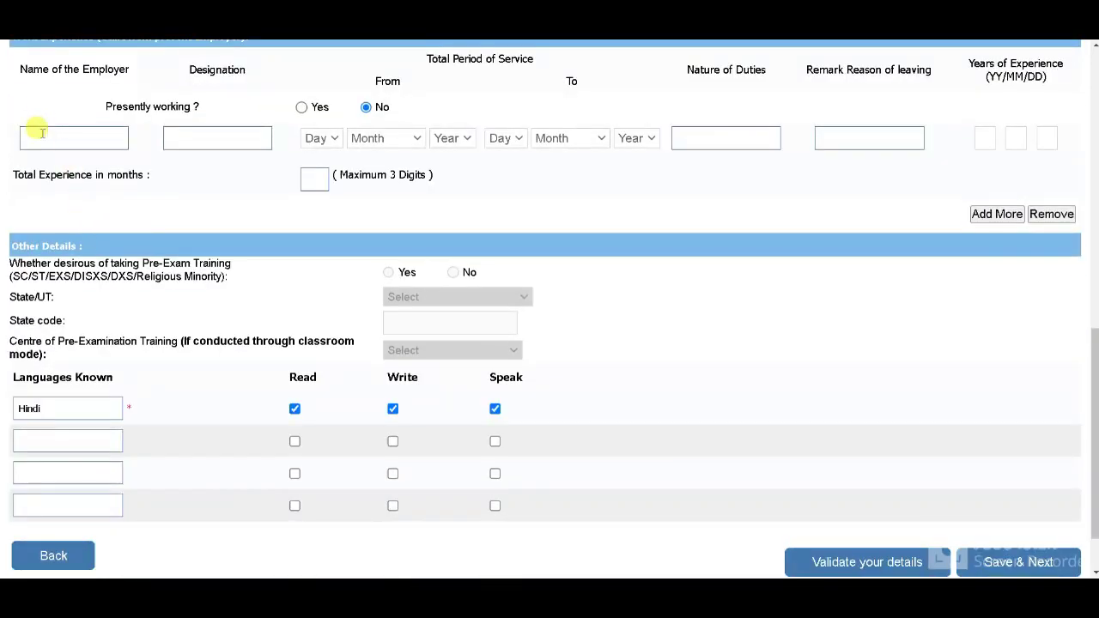
{"action": "scroll", "coordinate": [86, 284], "scroll_direction": "down", "scroll_amount": 2}
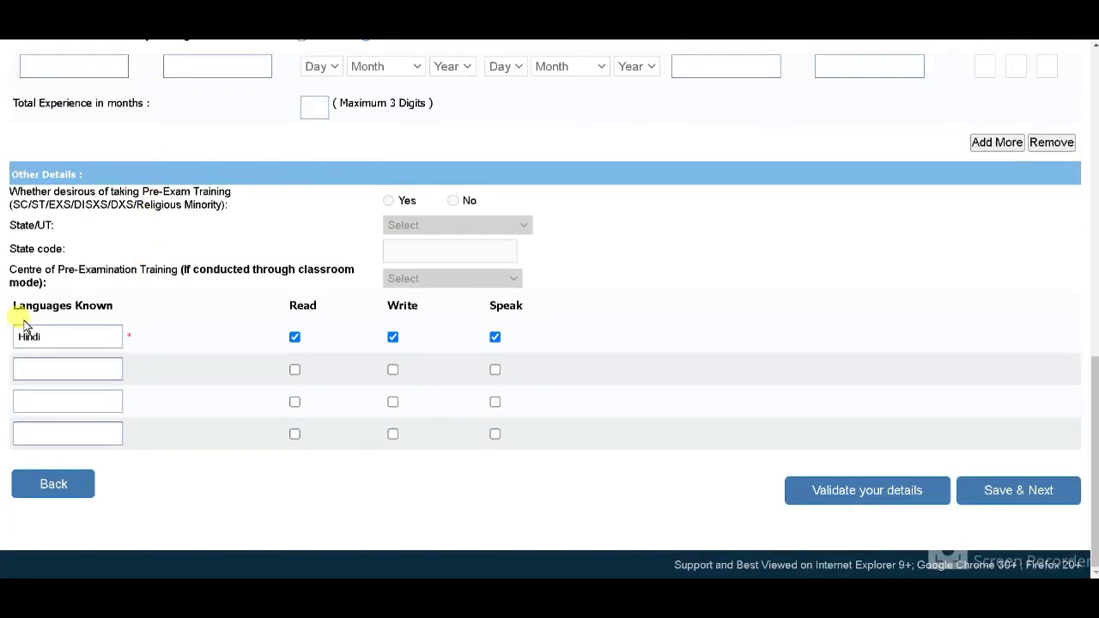
Step: Validate the qualification, experience and language details, and save them to proceed to the application preview
{"action": "left_click", "coordinate": [24, 366]}
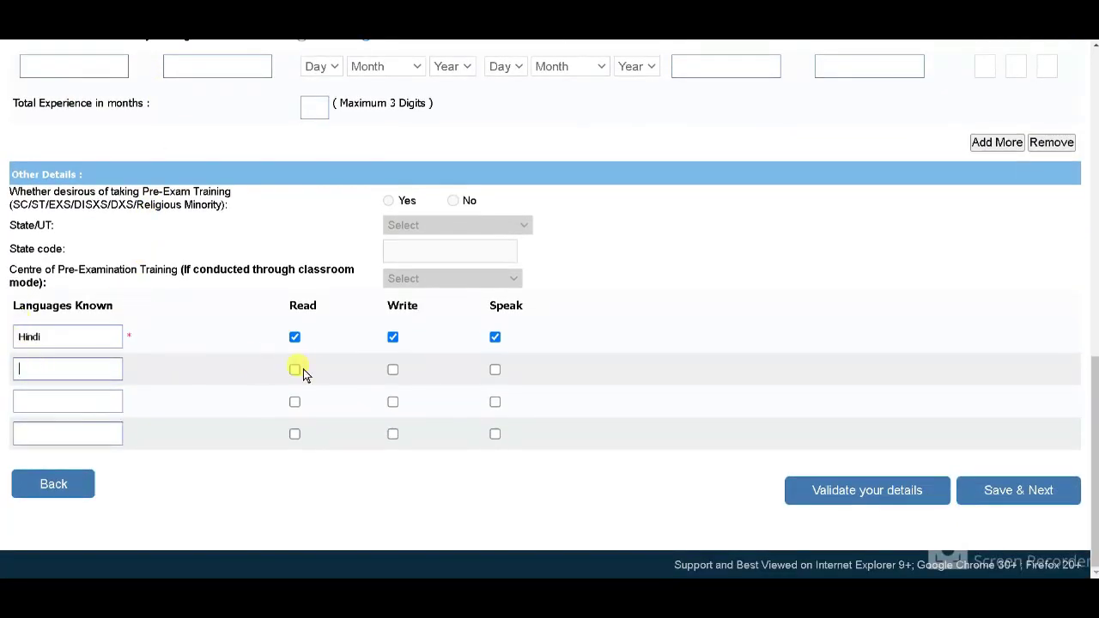
{"action": "left_click", "coordinate": [839, 488]}
{"action": "left_click", "coordinate": [678, 106]}
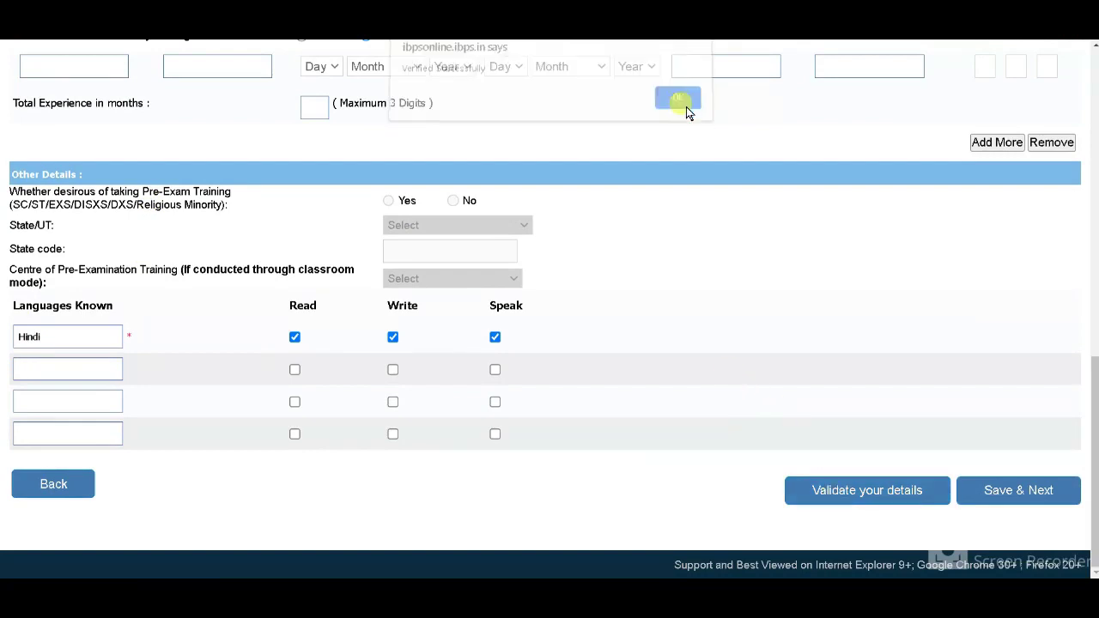
{"action": "left_click", "coordinate": [1011, 489]}
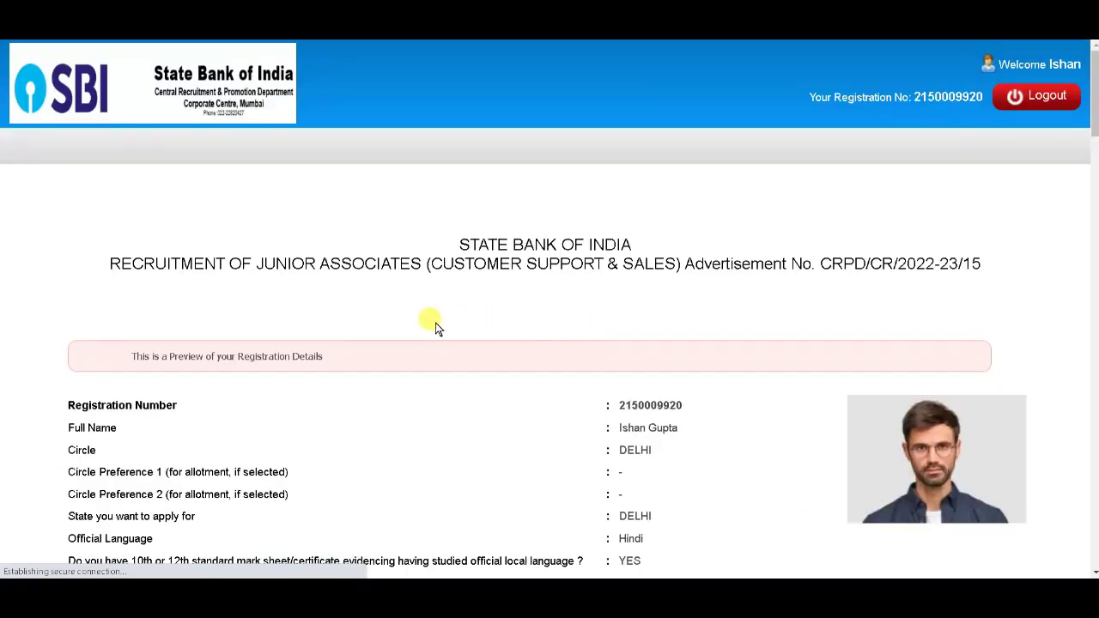
Step: Review the registration preview, agree to the declaration and confirm that the name matches the ID proof
{"action": "scroll", "coordinate": [674, 256], "scroll_direction": "down", "scroll_amount": 1}
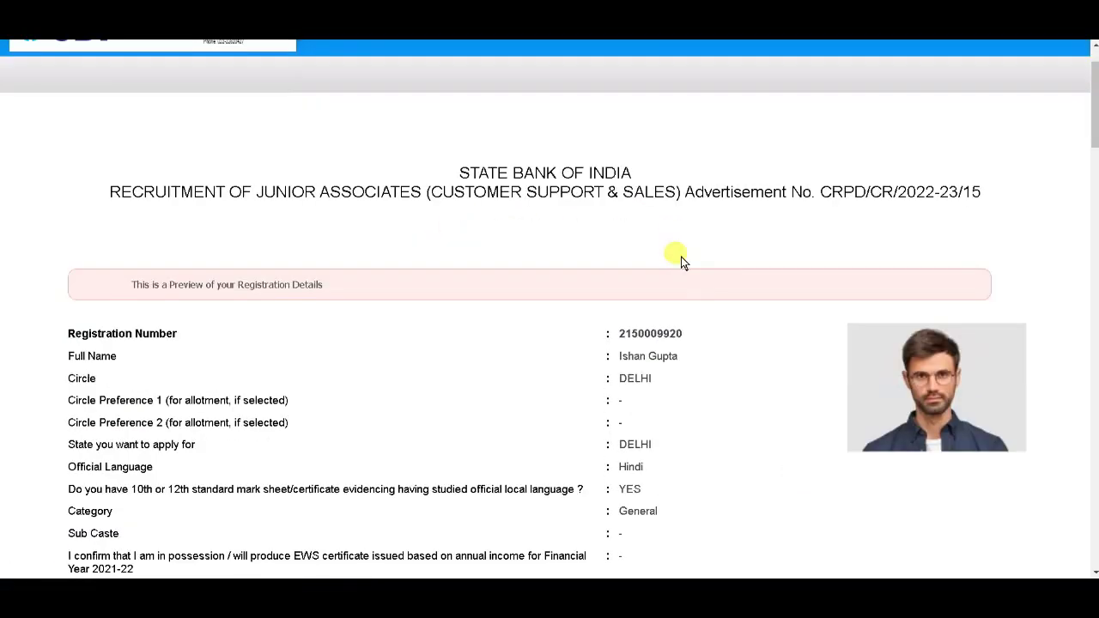
{"action": "scroll", "coordinate": [681, 257], "scroll_direction": "down", "scroll_amount": 15}
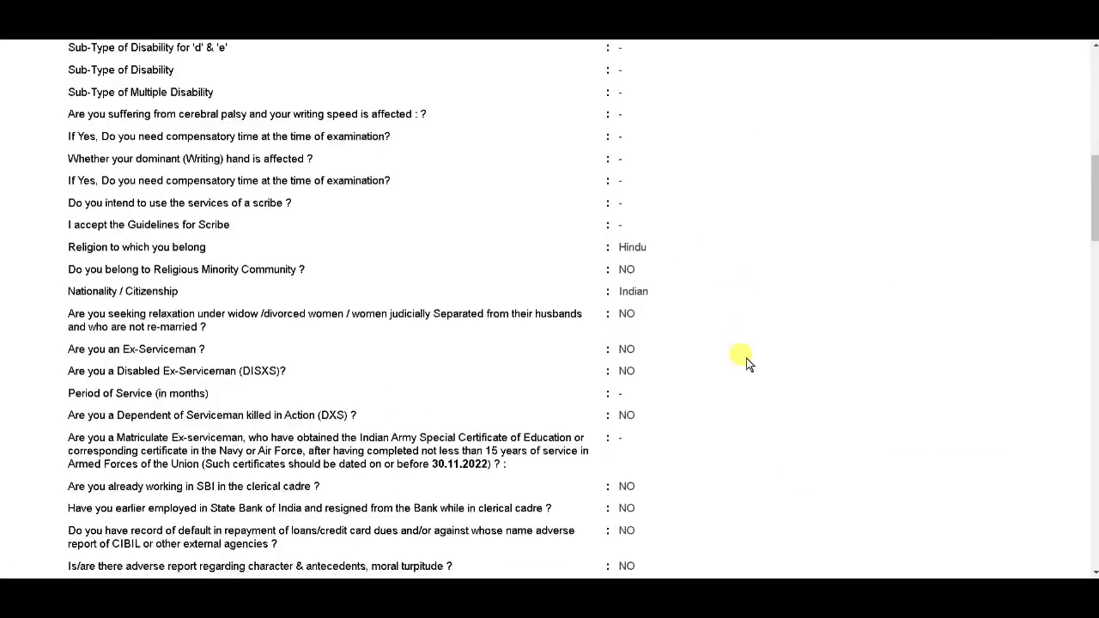
{"action": "scroll", "coordinate": [757, 367], "scroll_direction": "down", "scroll_amount": 15}
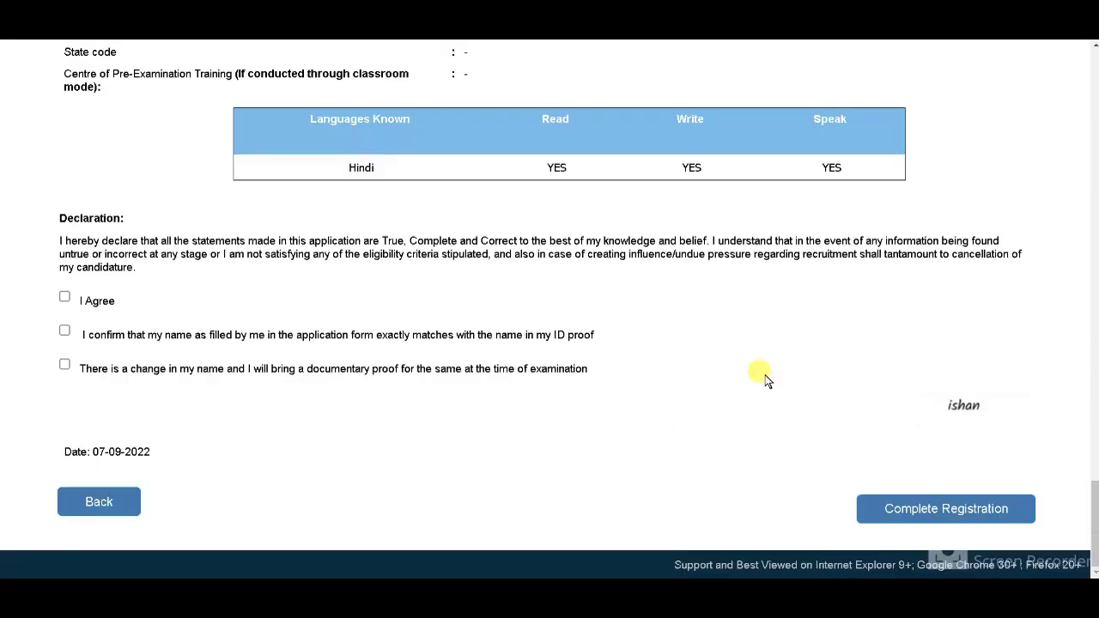
{"action": "left_click", "coordinate": [64, 297]}
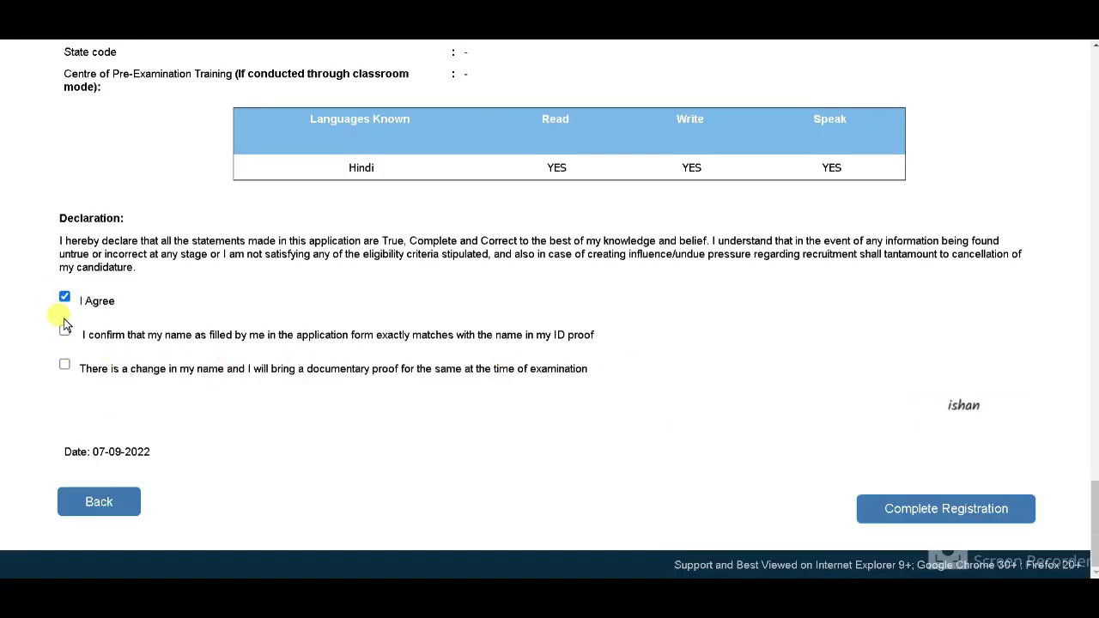
{"action": "left_click", "coordinate": [65, 331]}
Step: Complete the registration and confirm finalising the entered data to continue to document upload
{"action": "left_click", "coordinate": [905, 508]}
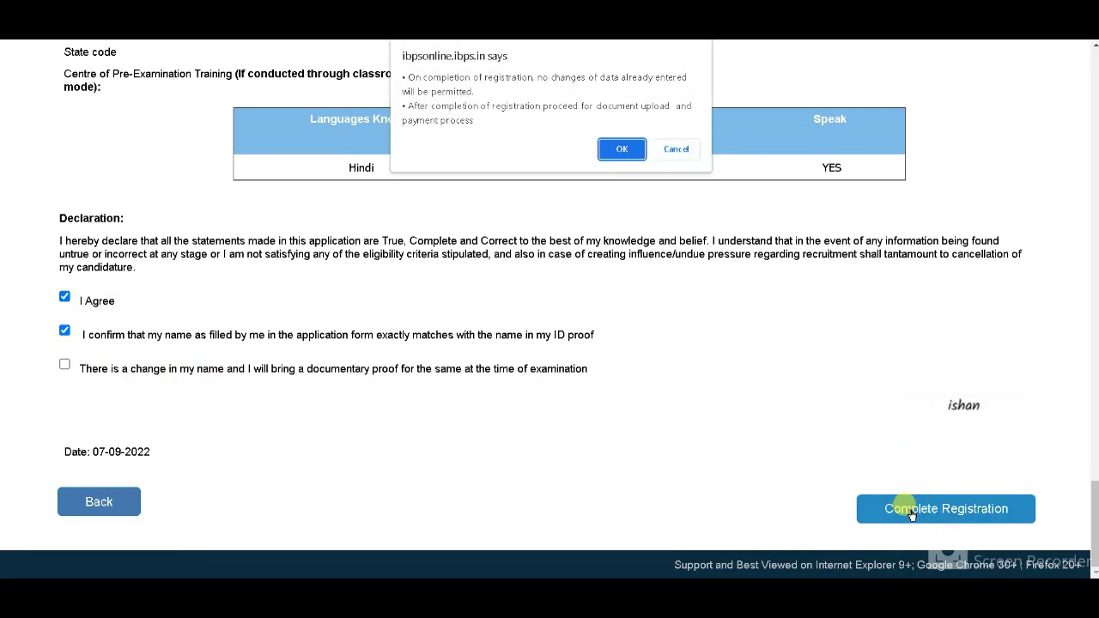
{"action": "left_click", "coordinate": [614, 147]}
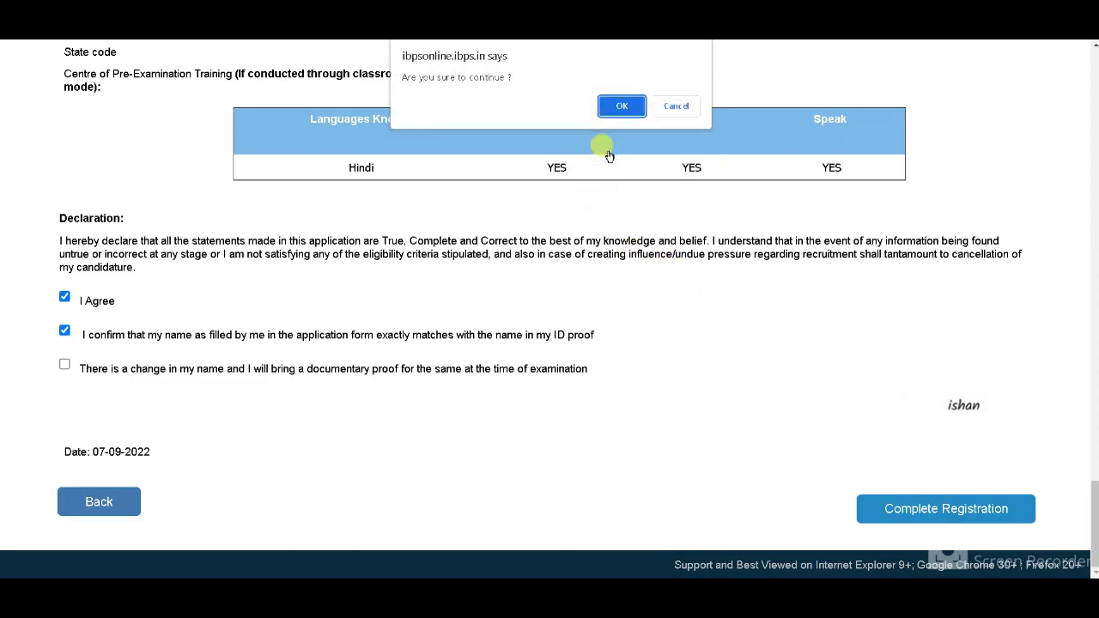
{"action": "left_click", "coordinate": [624, 106]}
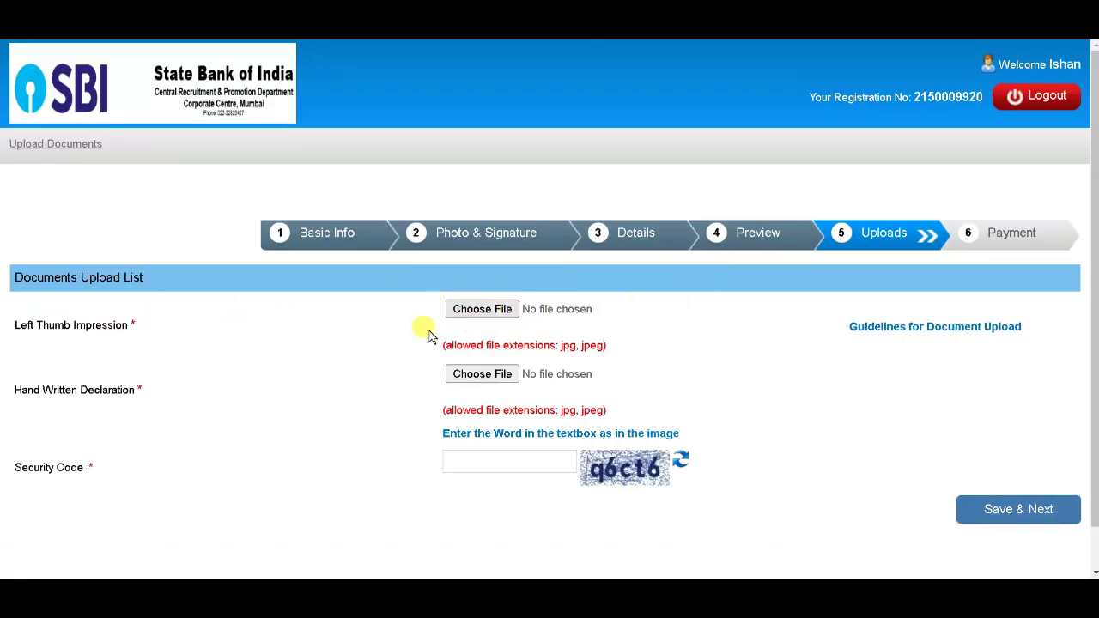
Step: Check the required thumb impression and handwritten declaration uploads, and try to save the page and continue to payment
{"action": "scroll", "coordinate": [555, 381], "scroll_direction": "down", "scroll_amount": 1}
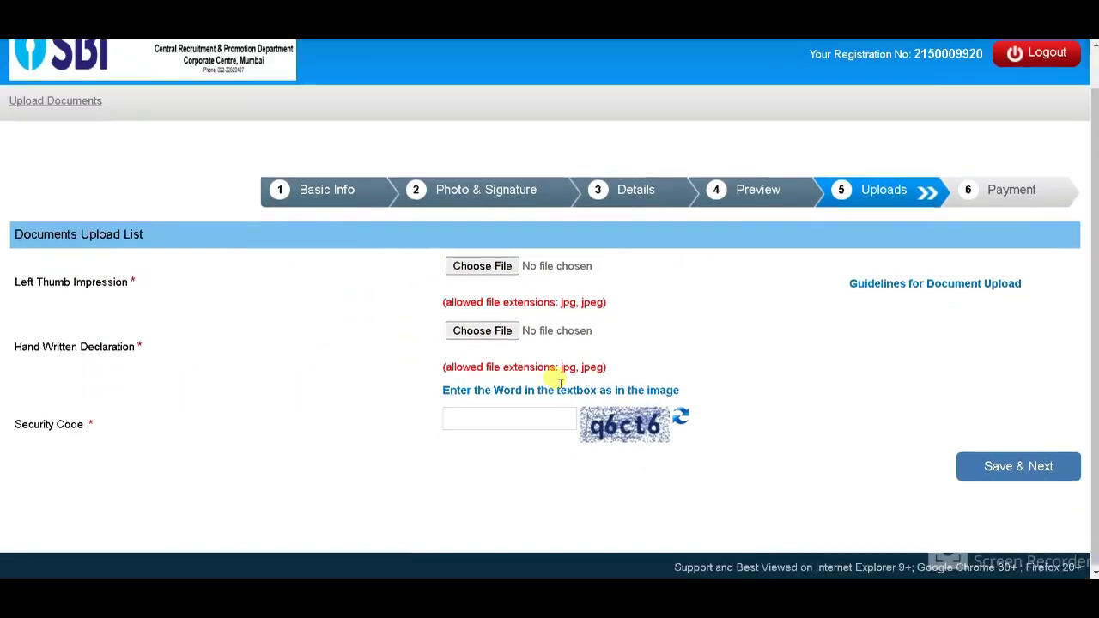
{"action": "left_click", "coordinate": [991, 474]}
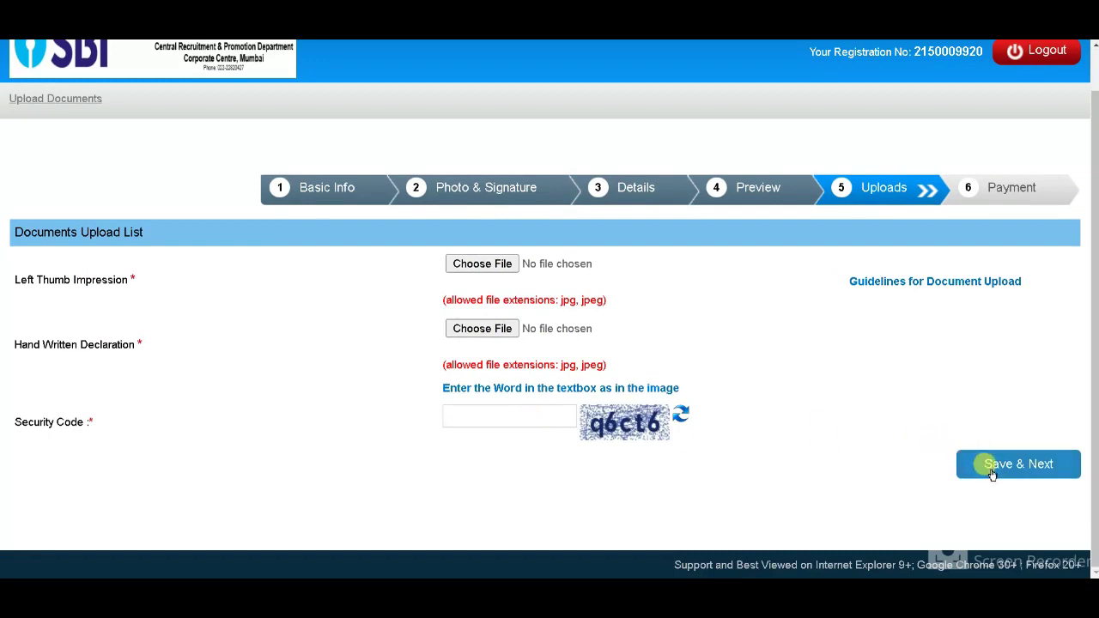